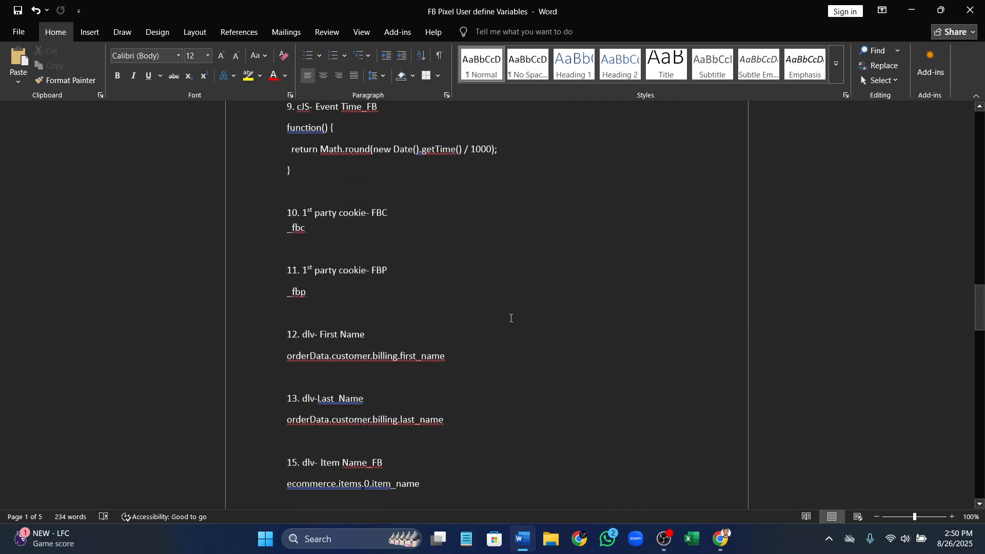
- Look through the Word document's list of user-defined variables for Facebook Pixel tracking
scroll(420, 337, down, 3)
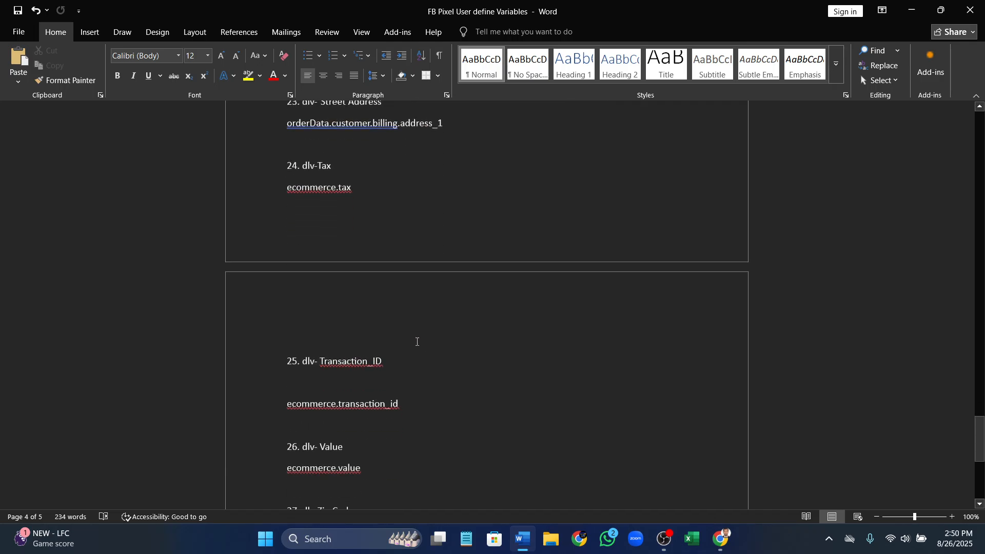
scroll(419, 336, up, 13)
scroll(420, 332, up, 15)
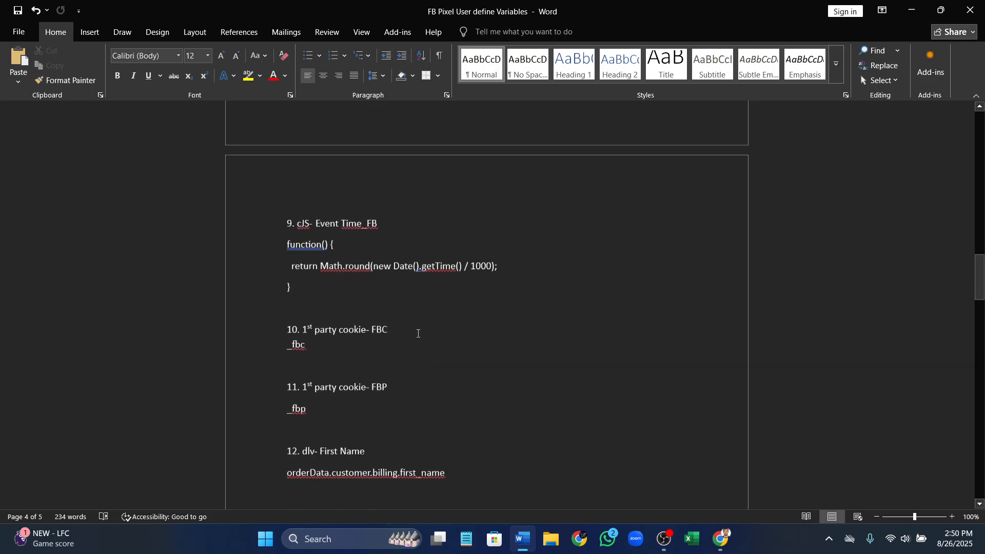
scroll(421, 330, up, 10)
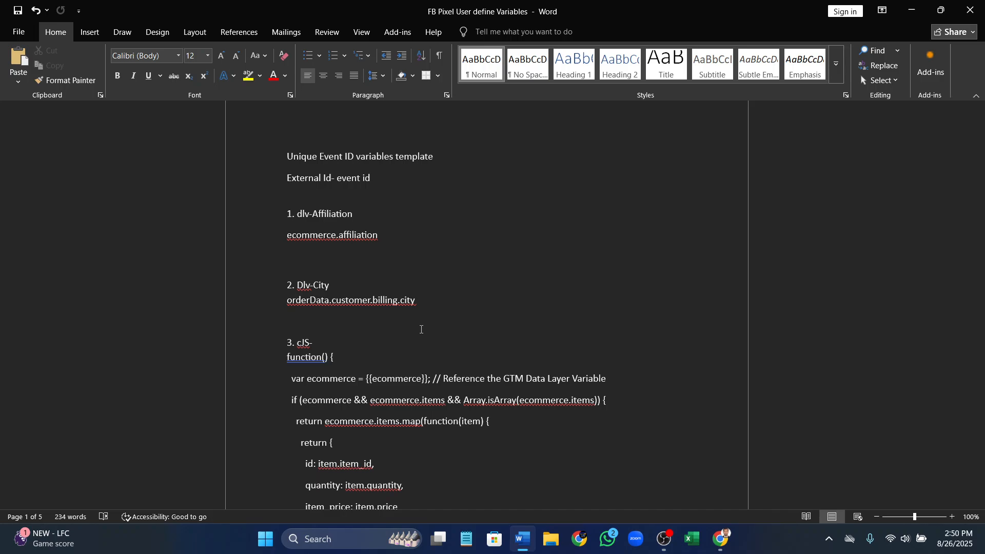
scroll(421, 329, up, 3)
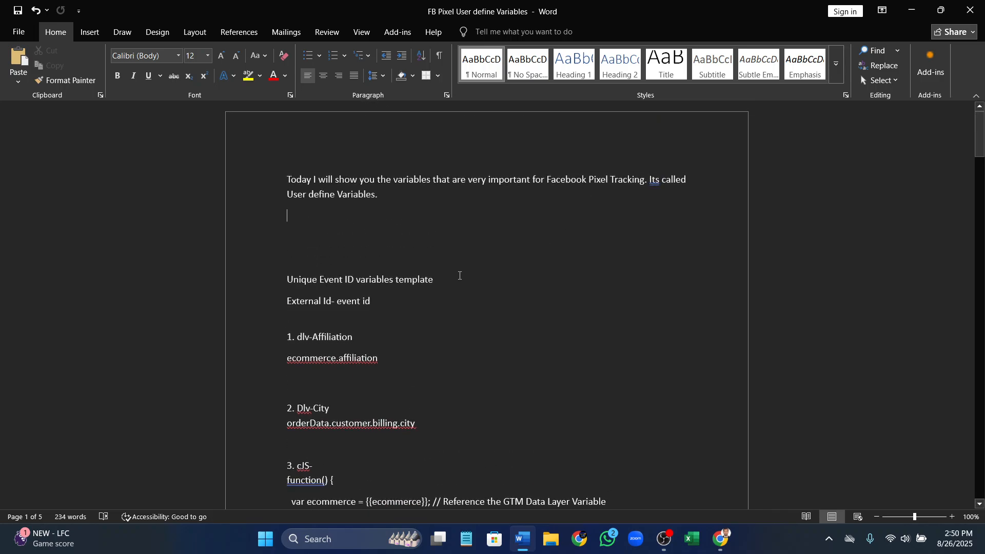
scroll(460, 275, down, 6)
scroll(537, 317, up, 6)
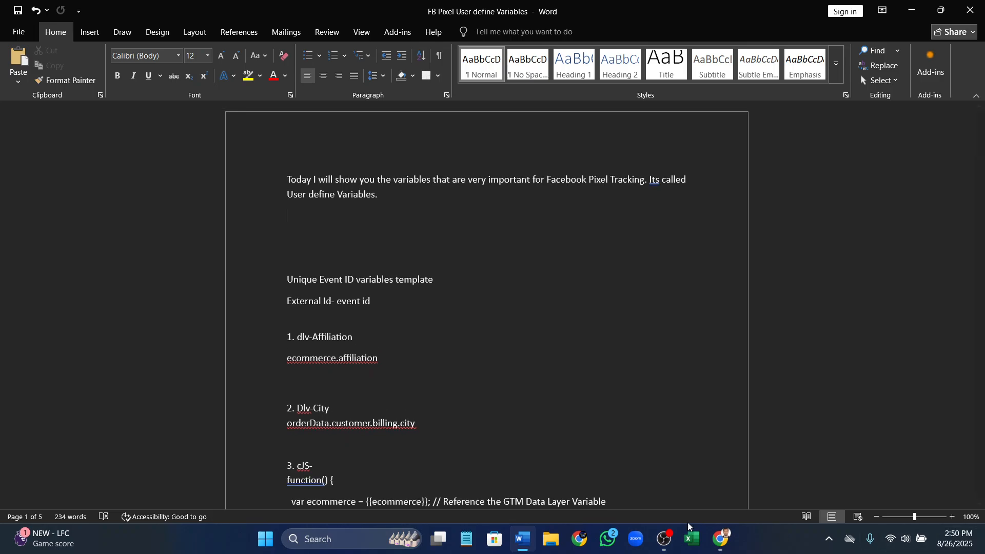
- Switch to Google Tag Manager in a maximized window and review the workspace's existing tags and variables
click(720, 539)
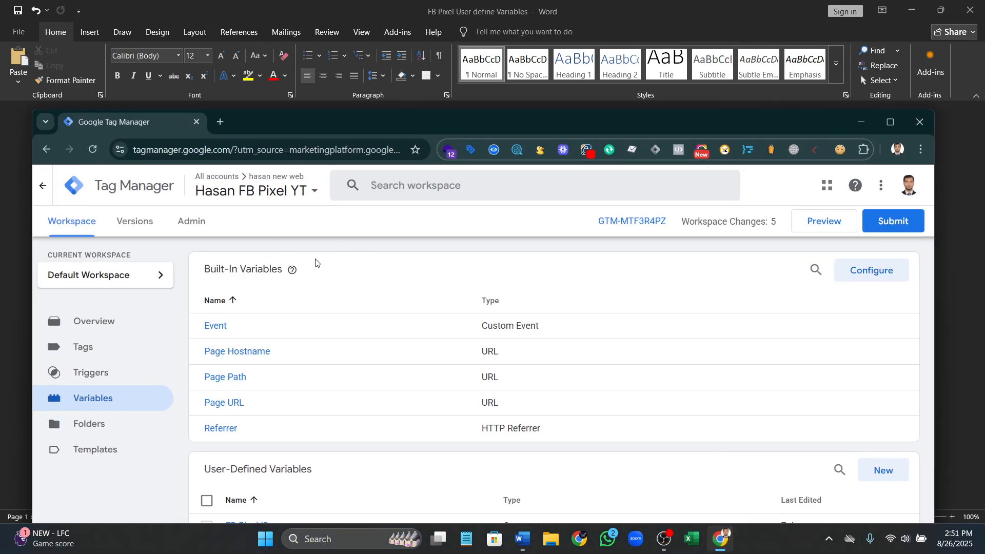
click(891, 123)
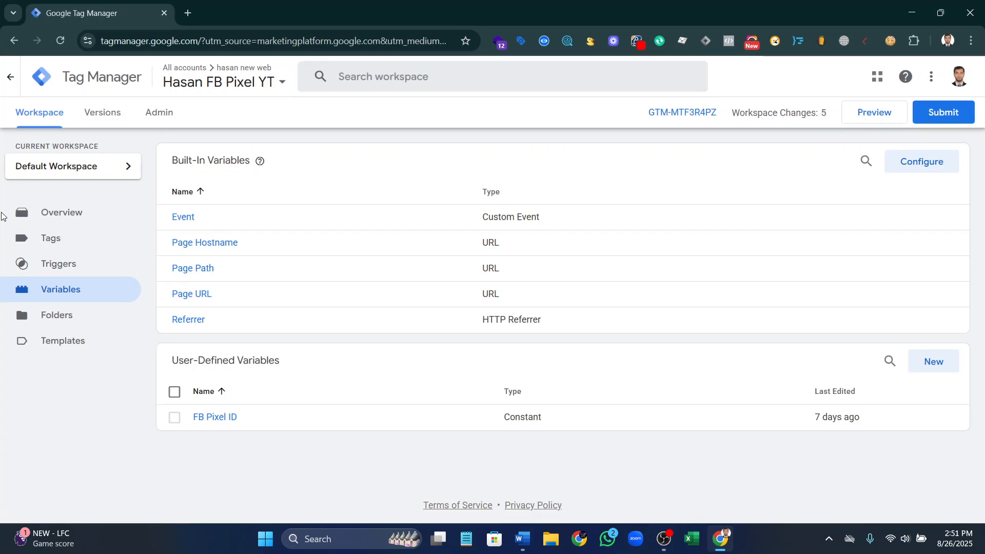
click(96, 245)
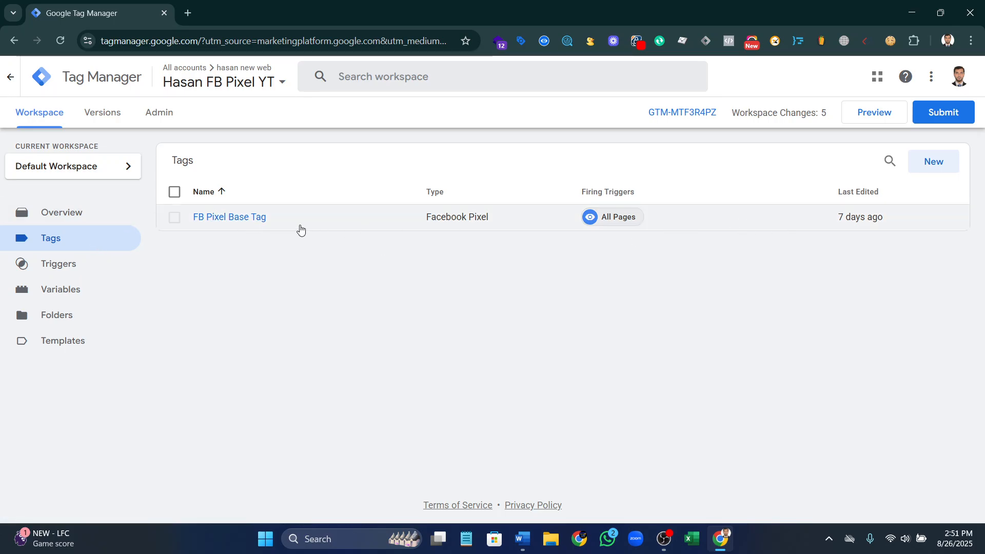
click(71, 295)
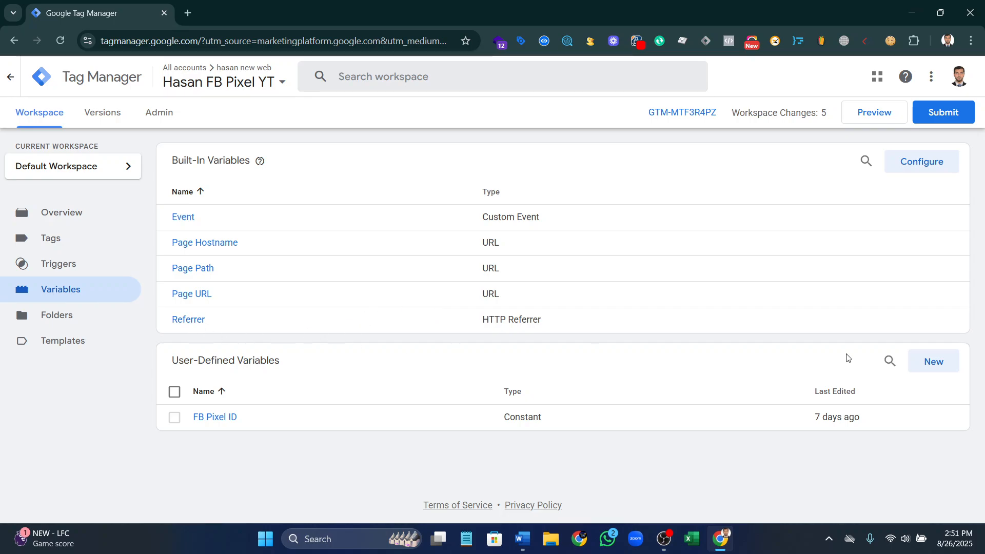
- Create a new user-defined variable of the type Data Layer Variable
click(947, 368)
click(558, 217)
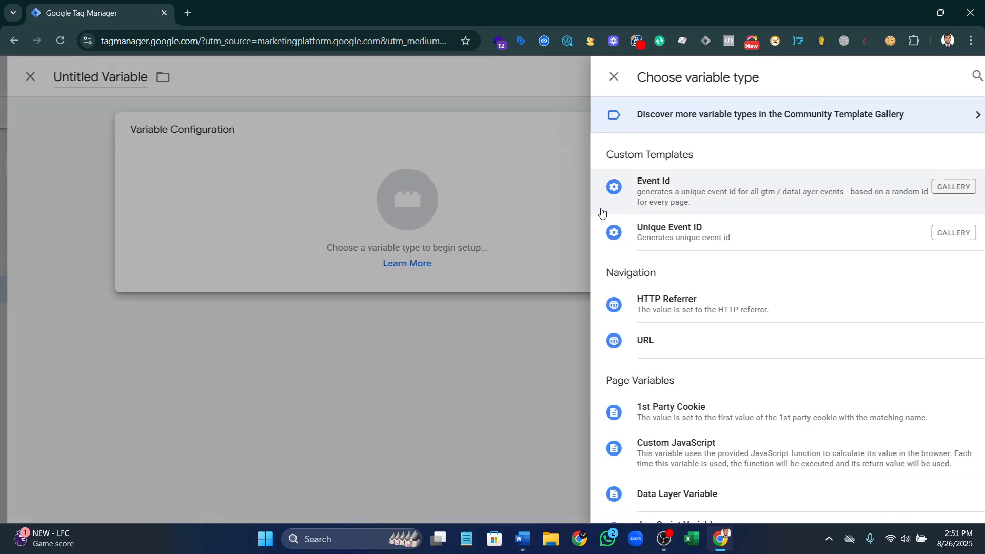
scroll(862, 374, down, 1)
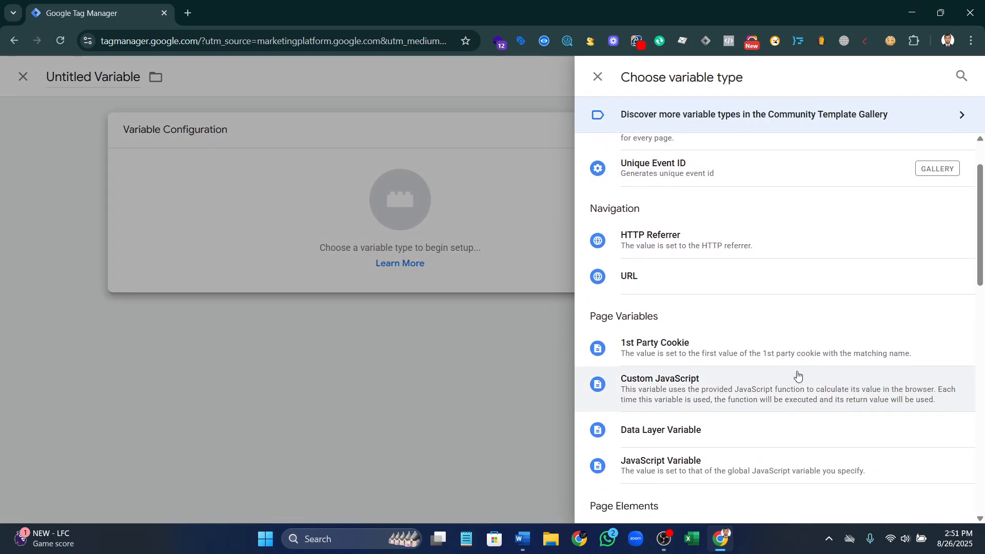
scroll(662, 328, down, 4)
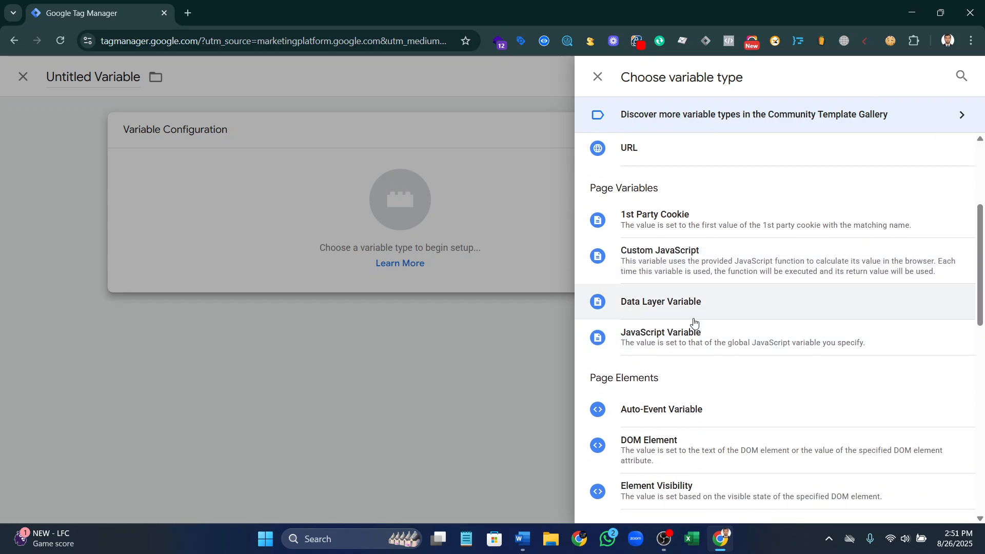
scroll(660, 342, down, 3)
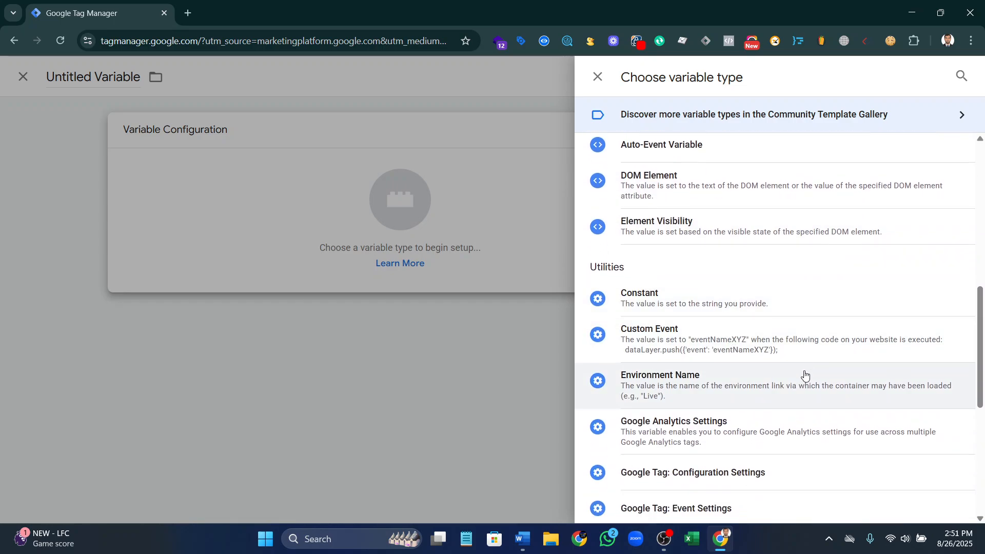
scroll(726, 361, up, 6)
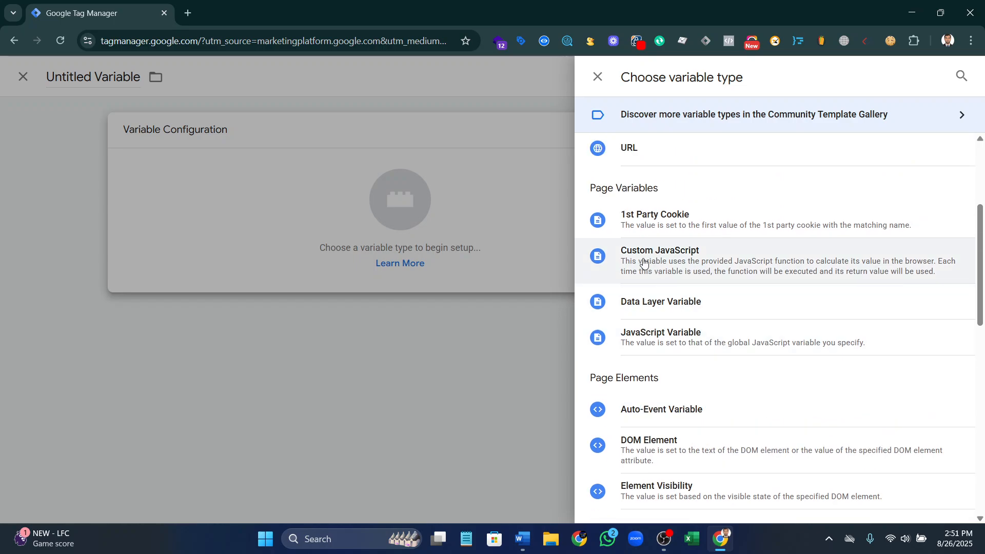
click(703, 429)
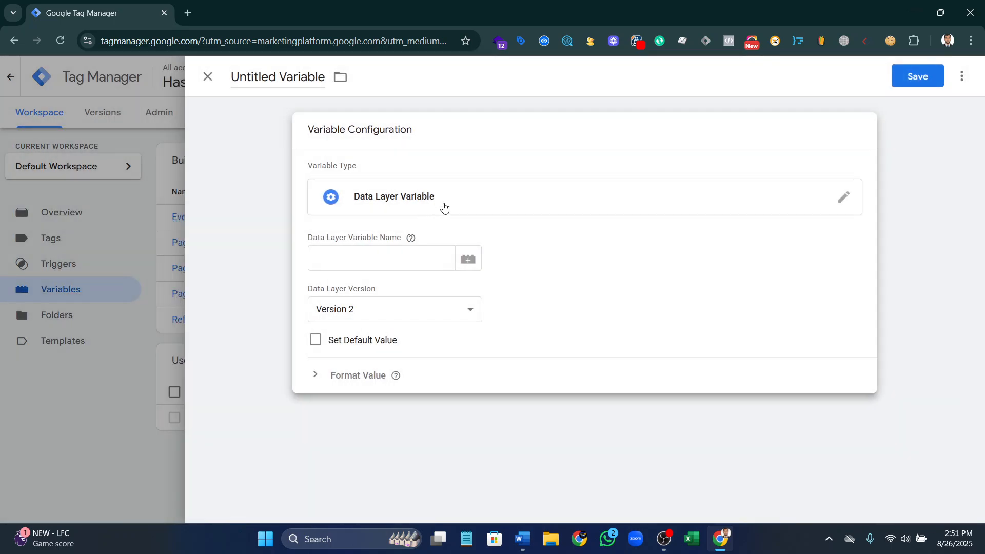
- Fill in the Data Layer Variable Name with ecommerce.affiliation, copied from the dlv-Affiliation entry in the Word document
click(347, 255)
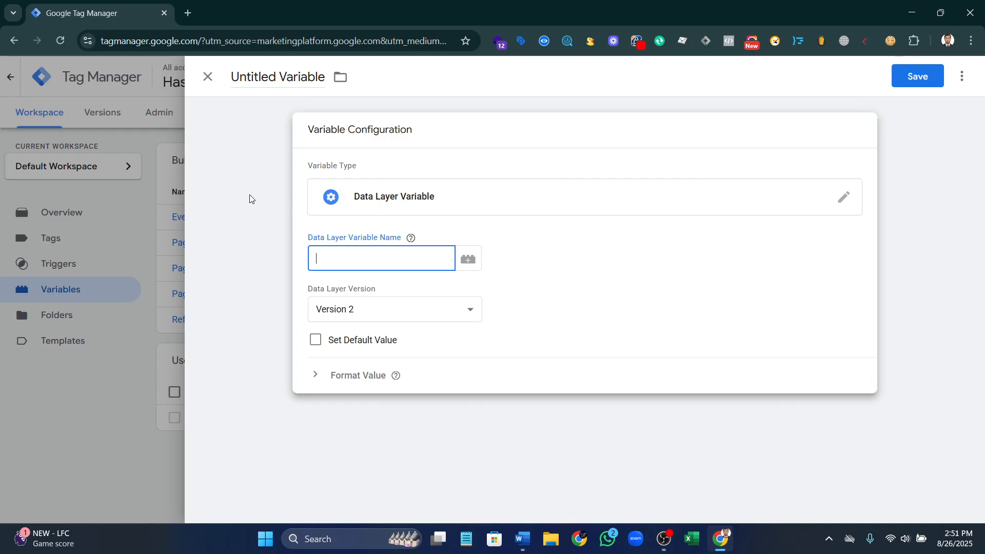
click(521, 544)
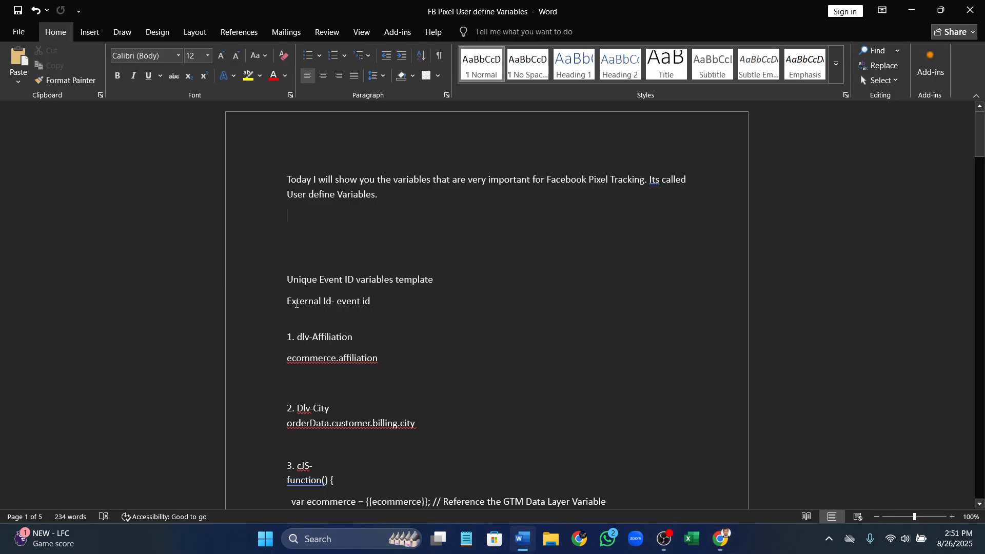
scroll(354, 247, down, 2)
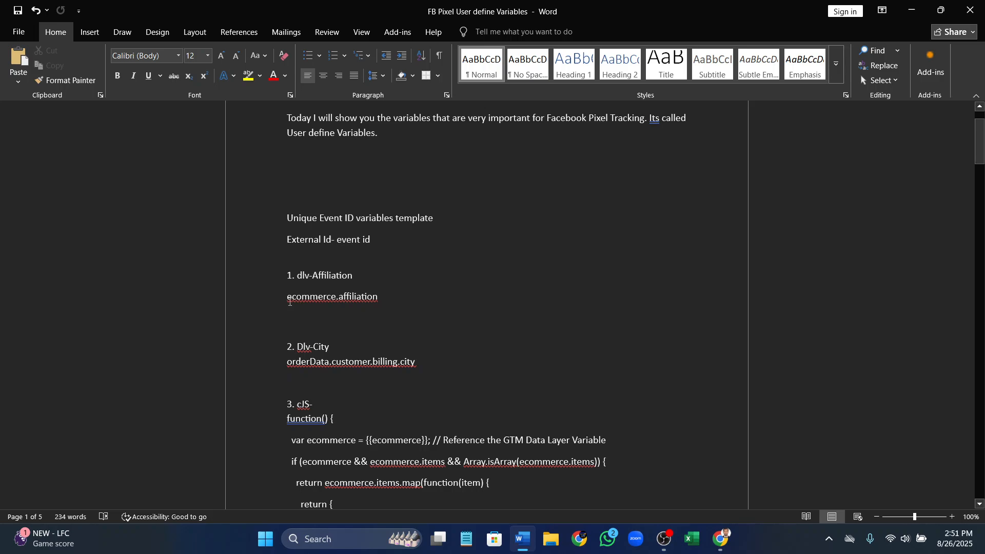
drag(287, 300, 410, 303)
key(ctrl+c)
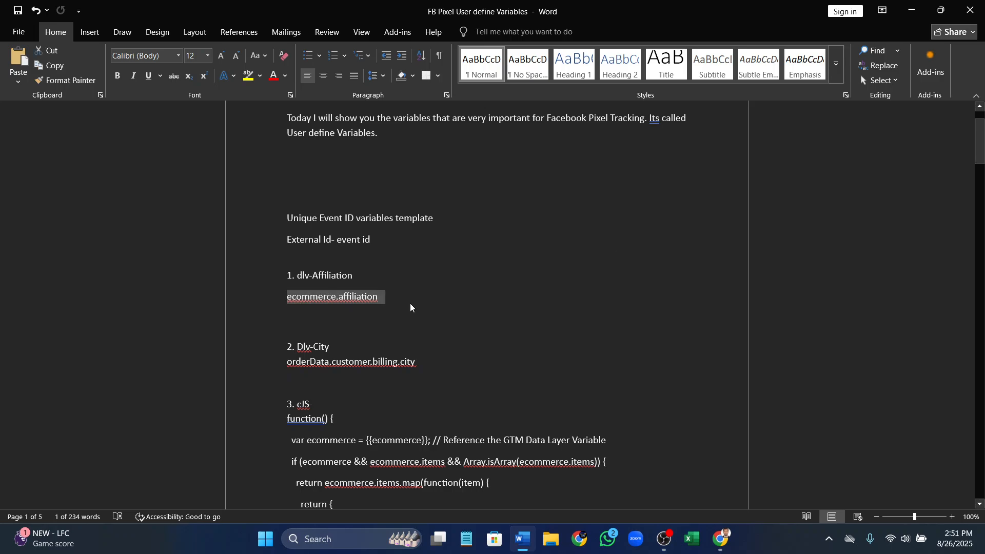
click(720, 539)
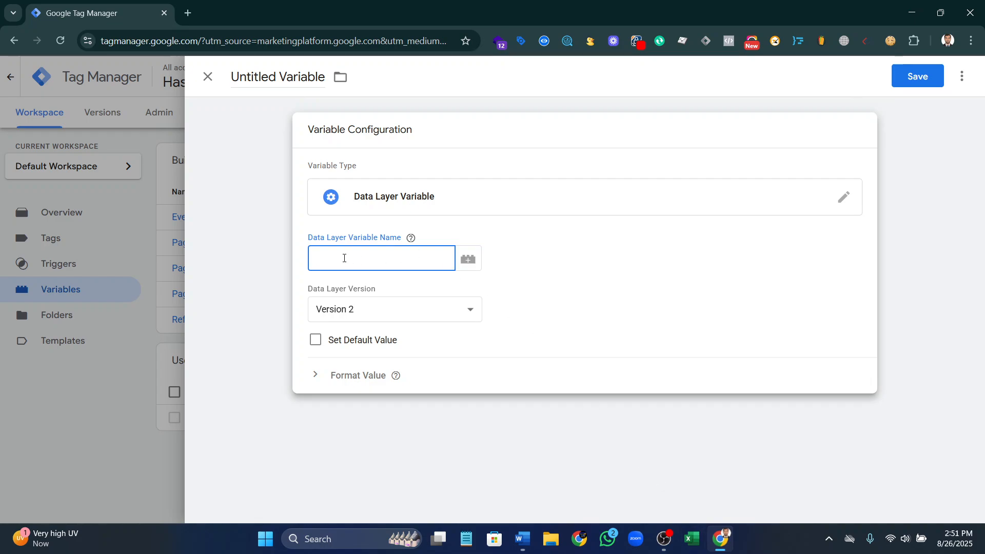
key(ctrl+v)
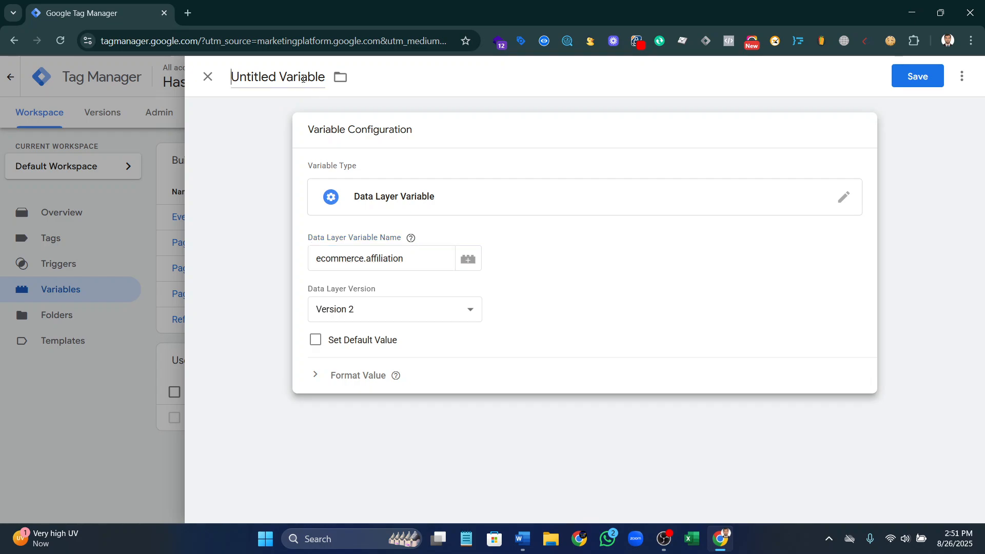
- Title the variable "dlv- Affiliation" and save it
click(280, 79)
text(d)
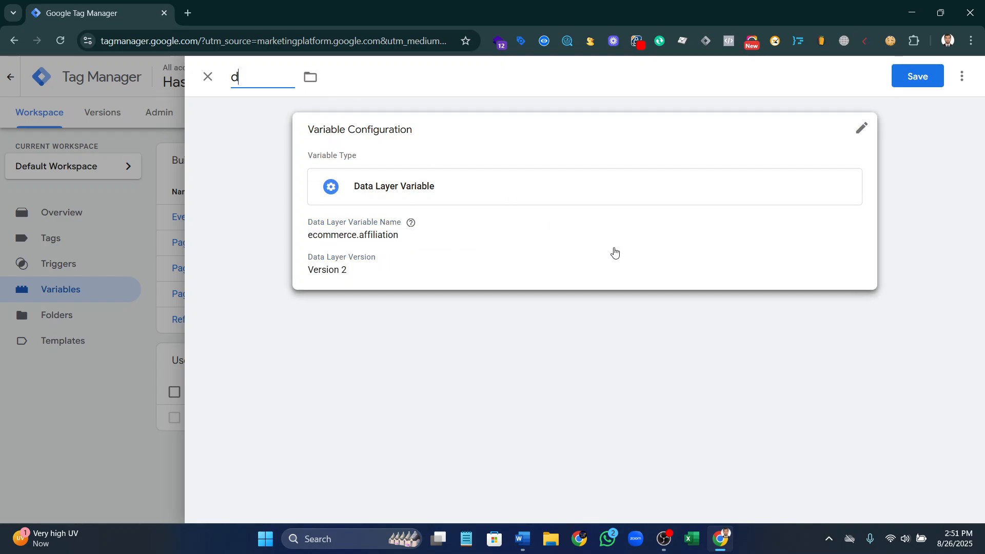
text(lv- Affilitiom)
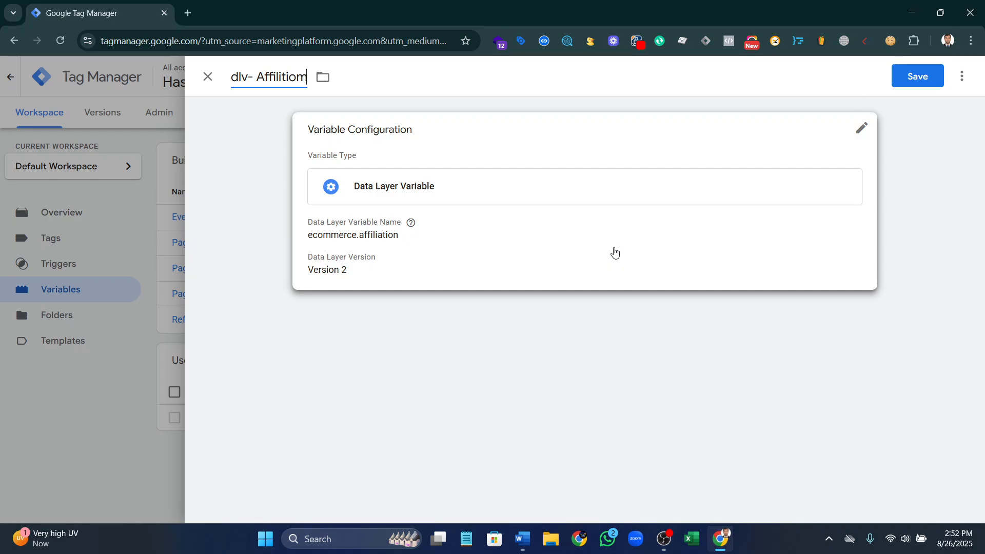
key(BackSpace)
text(n)
right_click(274, 81)
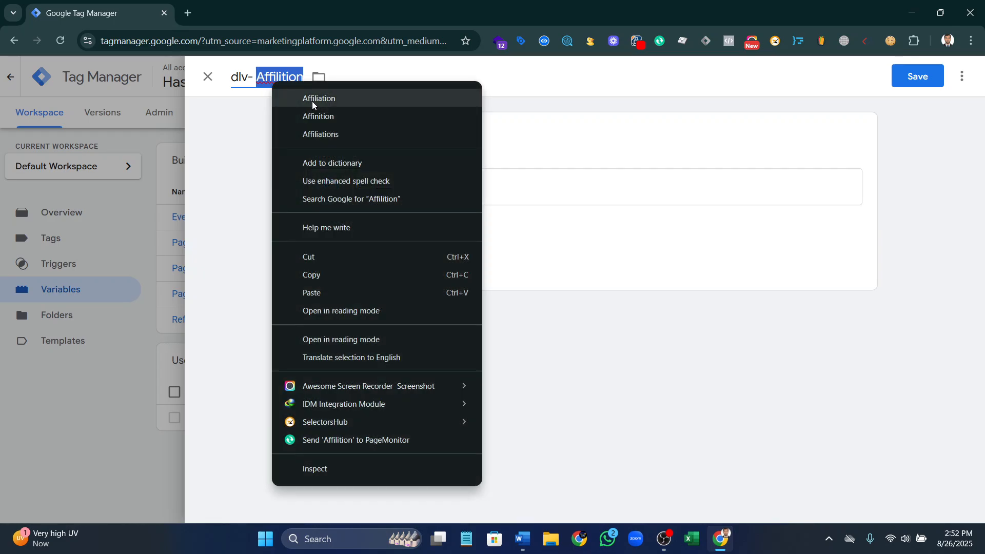
click(314, 99)
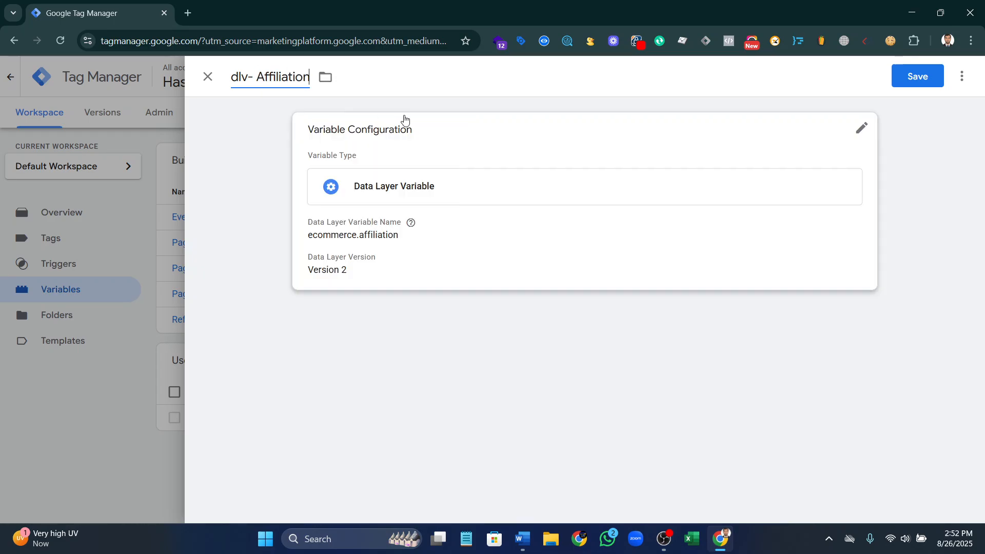
click(915, 75)
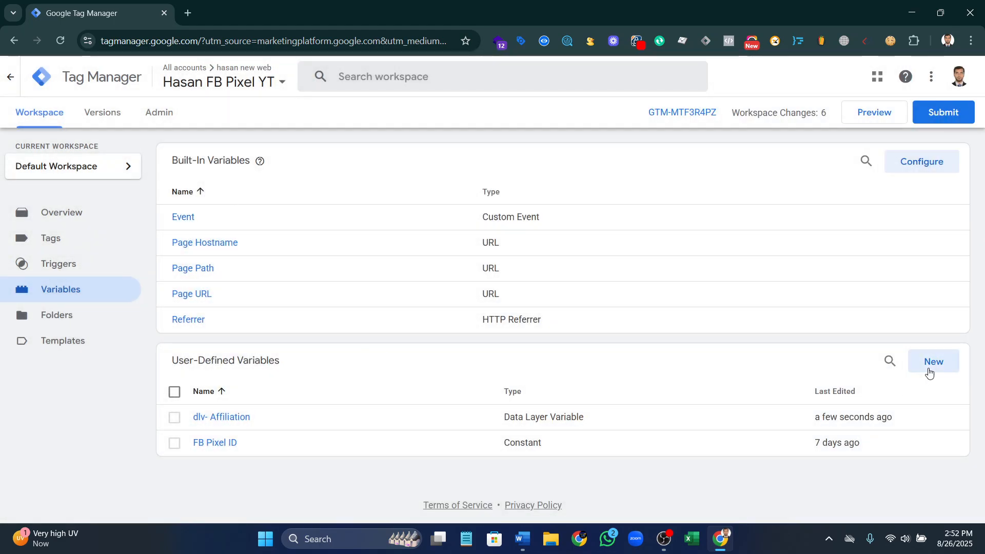
- Start another user-defined variable and copy orderData.customer.billing.city from the Dlv-City entry in the Word document
click(930, 365)
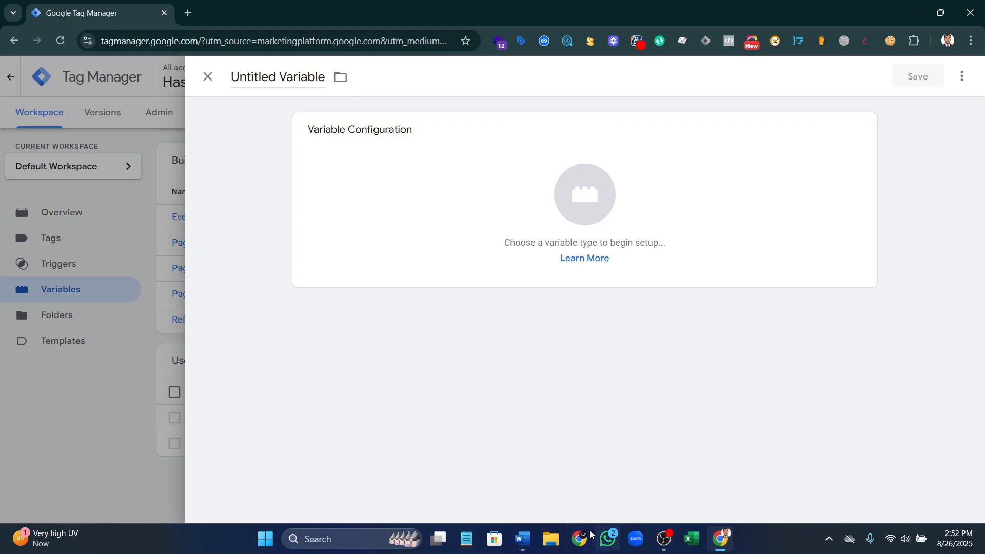
click(523, 539)
scroll(405, 301, down, 1)
scroll(296, 294, down, 1)
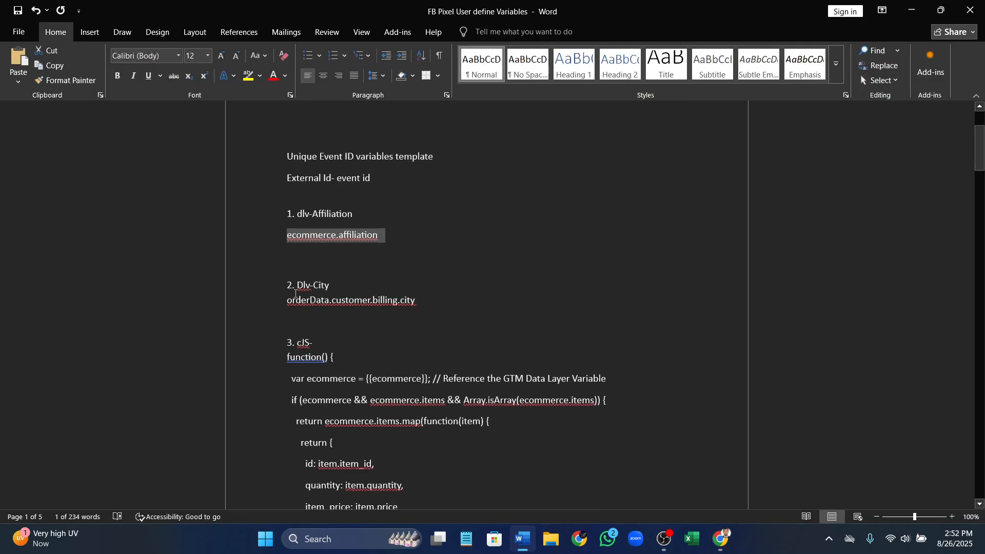
drag(288, 303, 415, 305)
key(ctrl+c)
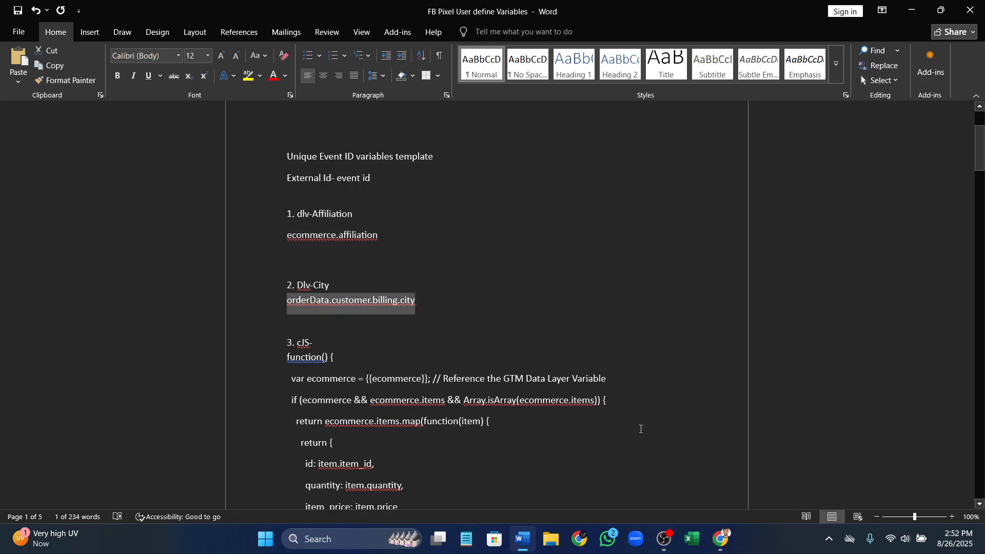
- Back in Tag Manager, make the new variable a Data Layer Variable with the variable name orderData.customer.billing.city
click(720, 539)
click(576, 221)
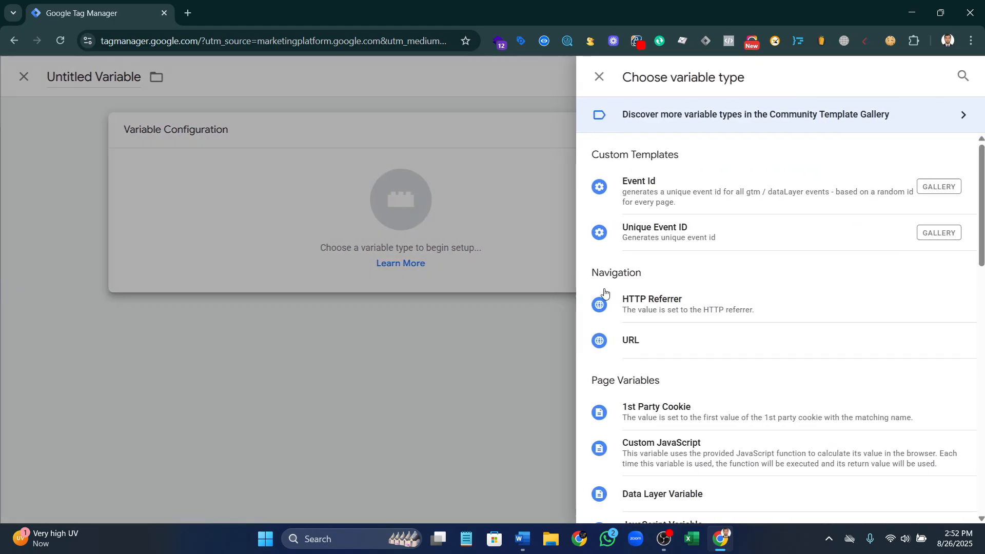
scroll(691, 436, down, 6)
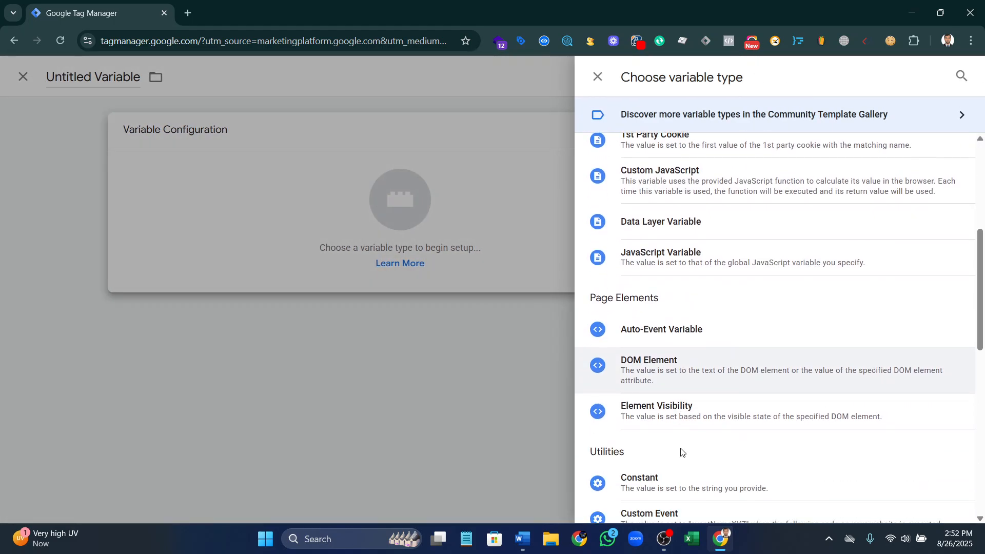
scroll(682, 362, up, 2)
click(667, 236)
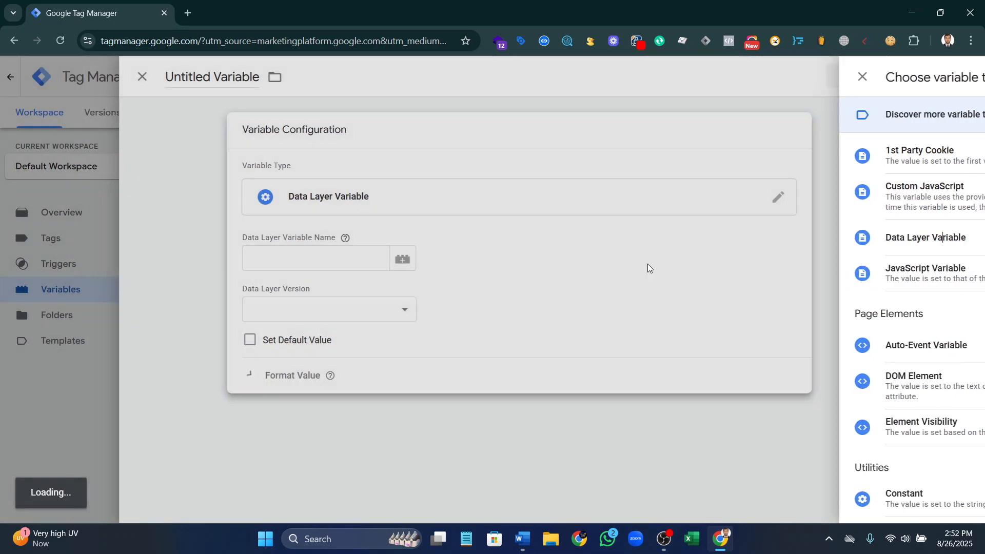
click(365, 256)
key(ctrl+v)
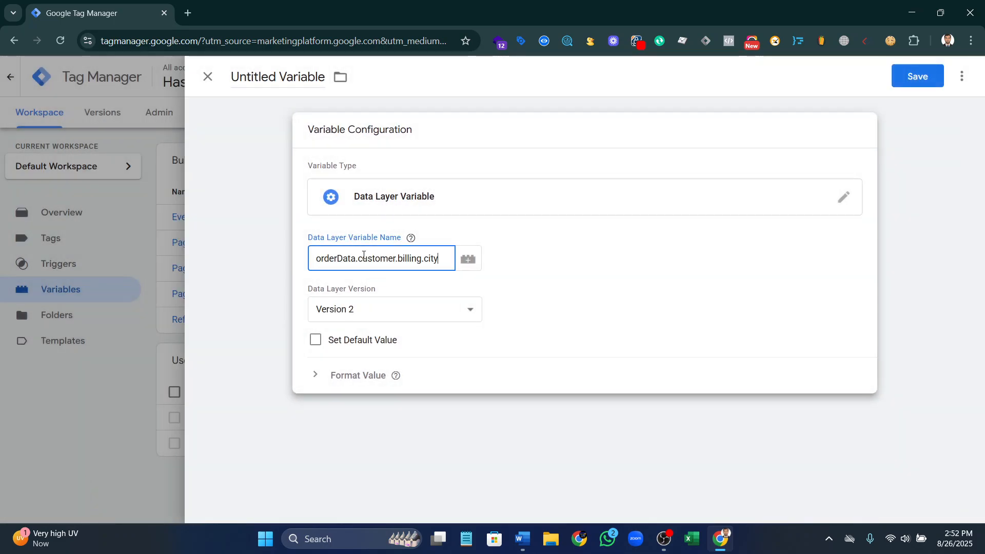
- Title the variable "dlv-City" and save it
drag(233, 76, 326, 75)
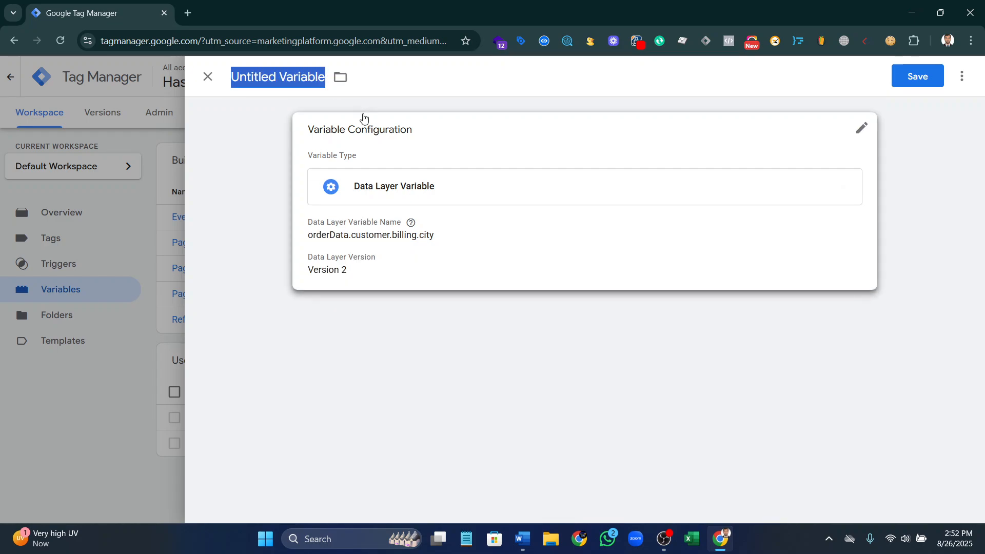
text(dlv-City)
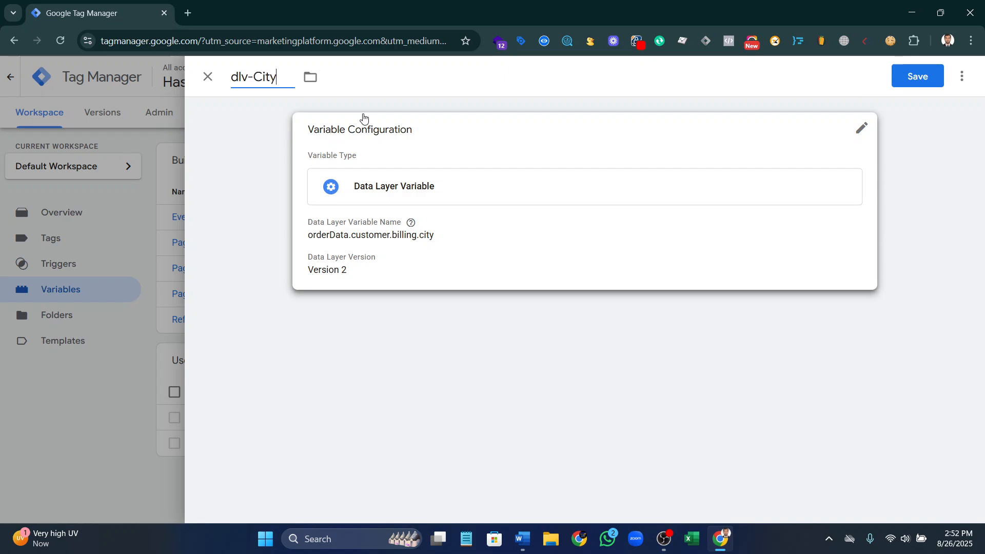
click(904, 72)
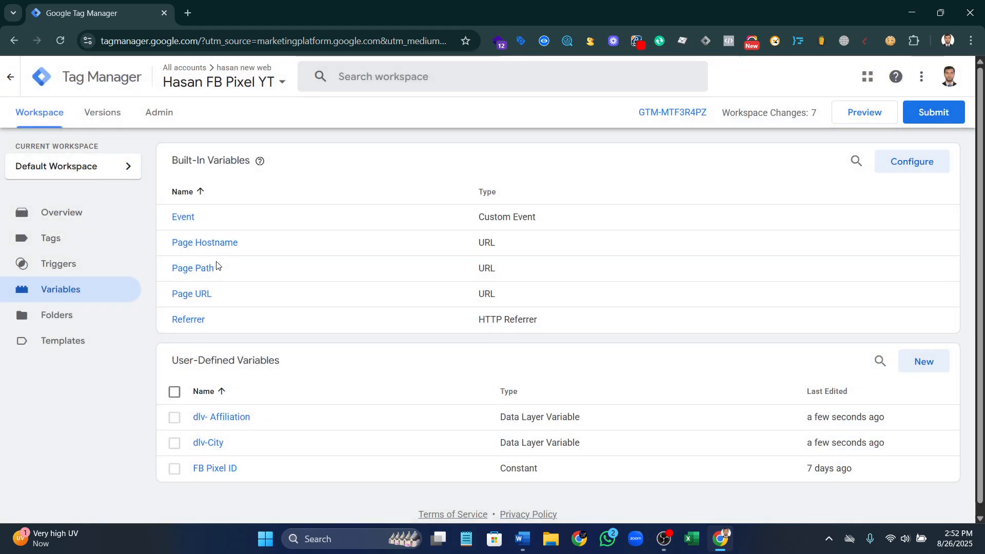
- Start another user-defined variable and copy the cJS entry's code in the Word document, from function() { through return [];
click(922, 364)
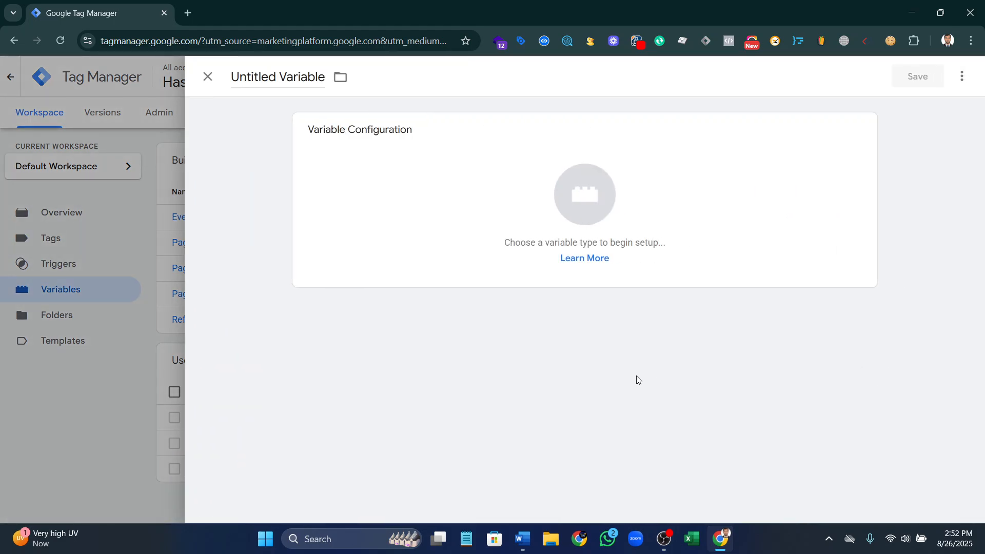
click(522, 539)
scroll(309, 275, down, 3)
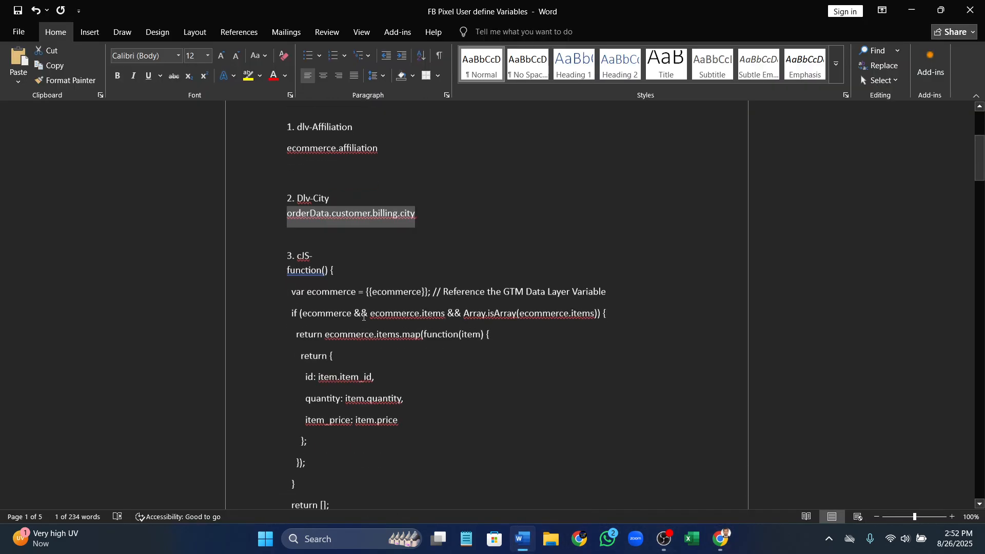
scroll(308, 275, down, 2)
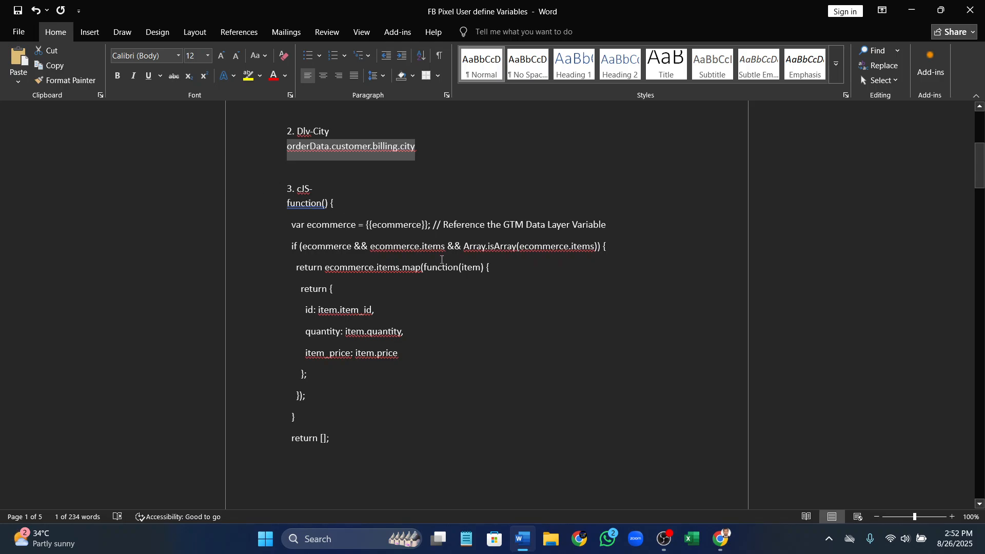
drag(286, 207, 364, 442)
key(ctrl+c)
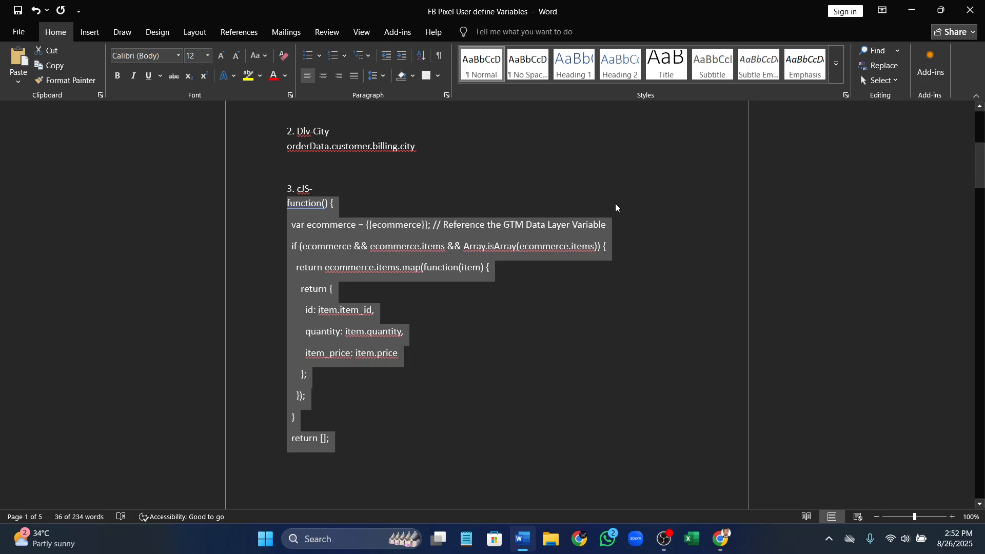
scroll(531, 251, up, 3)
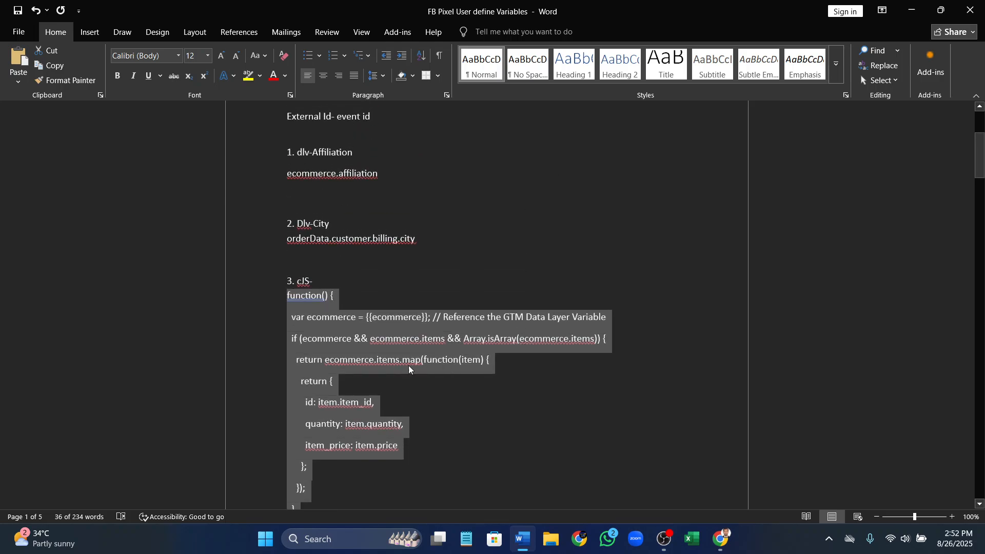
scroll(388, 433, down, 1)
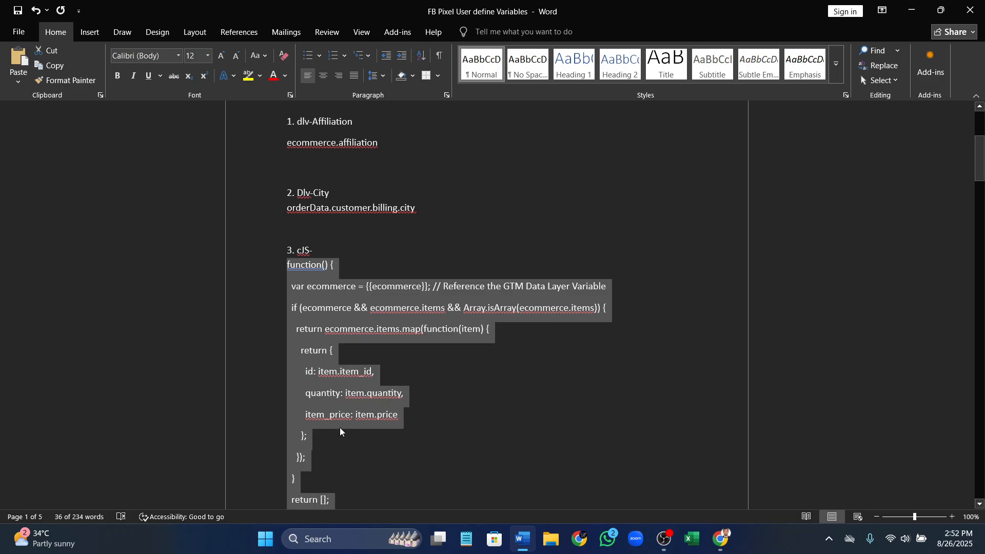
scroll(409, 428, up, 1)
scroll(410, 424, down, 2)
scroll(384, 348, up, 2)
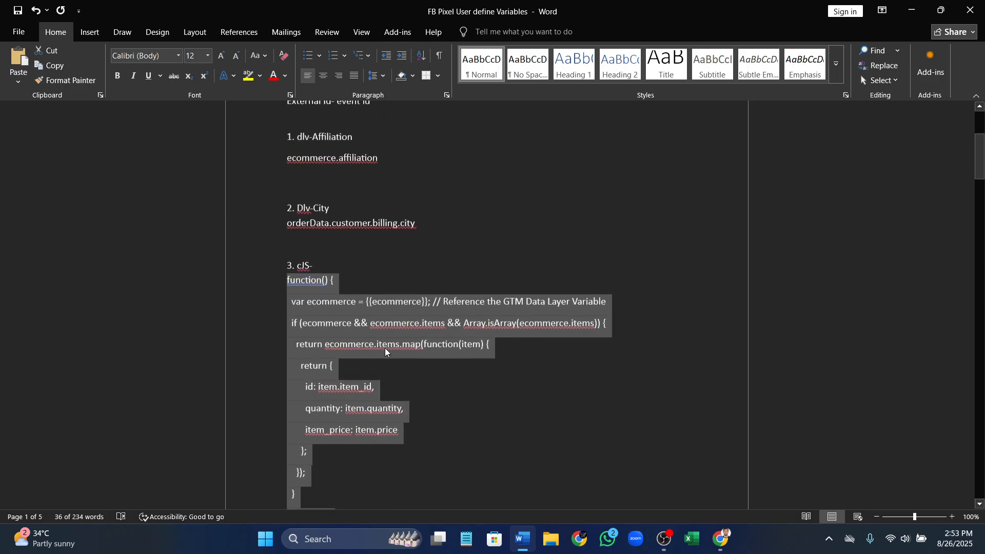
scroll(385, 348, up, 6)
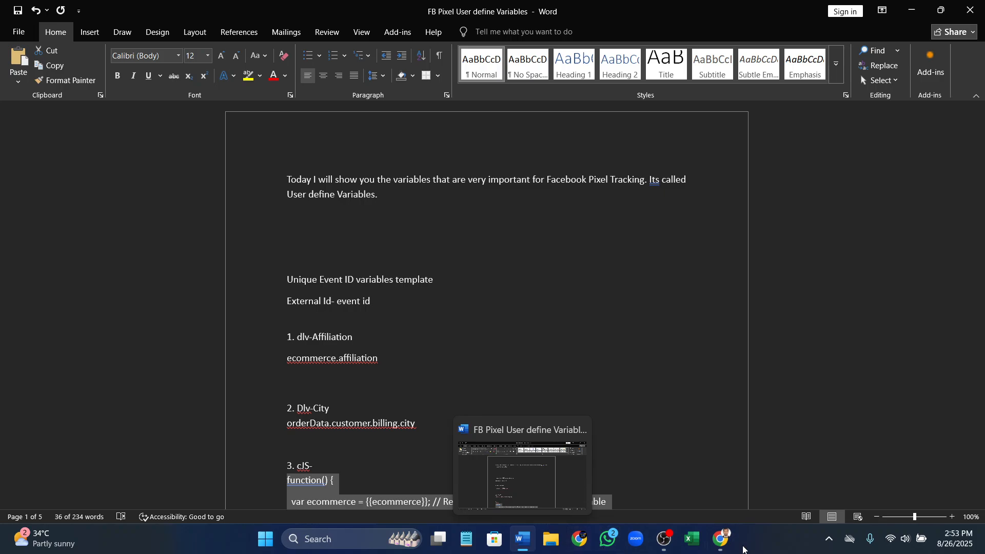
- Back in Tag Manager, make the new variable a Custom JavaScript variable and paste the copied item id, quantity and price function into it
click(720, 539)
click(557, 215)
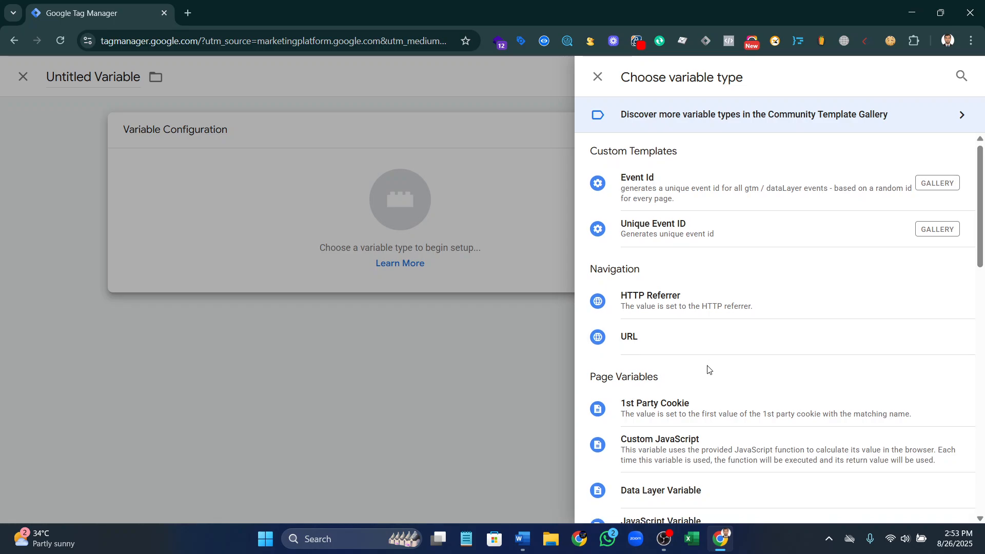
scroll(698, 380, down, 1)
click(690, 387)
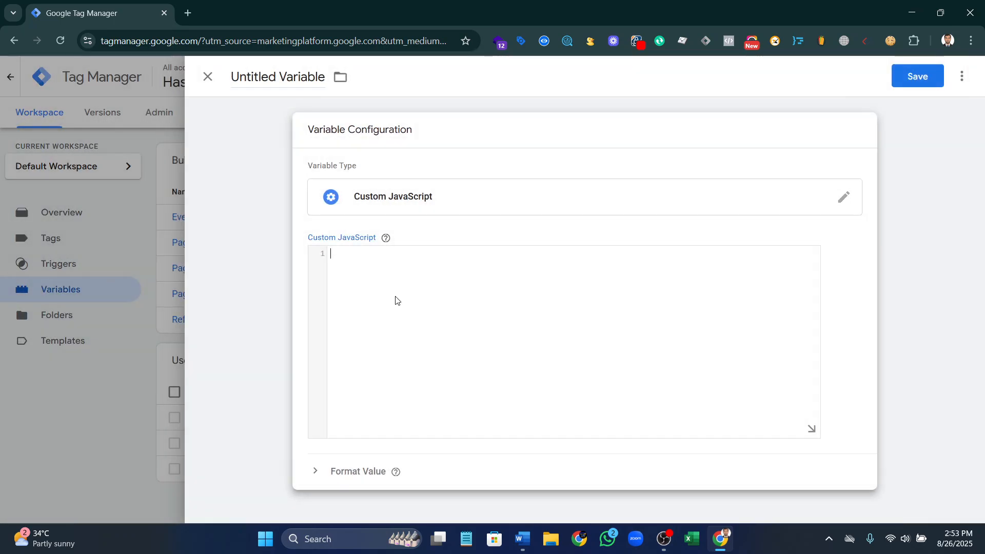
click(388, 303)
key(ctrl+v)
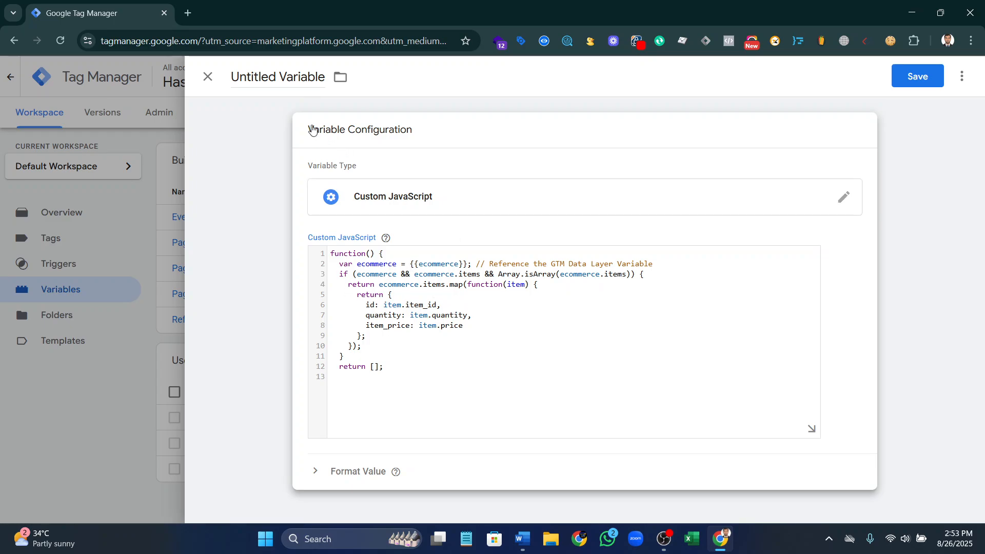
- Title the Custom JavaScript variable "cJS-Item Price" and save it
click(286, 76)
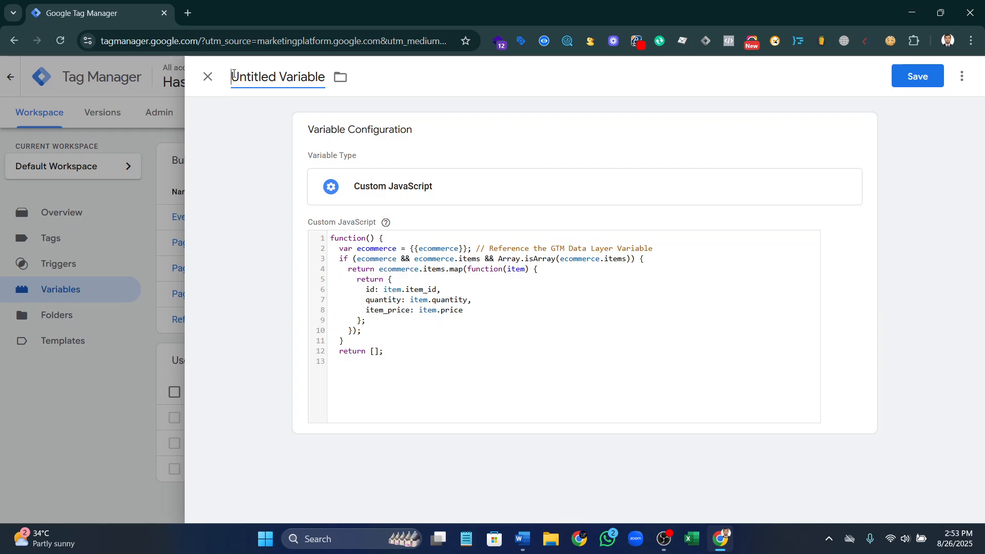
drag(234, 76, 326, 77)
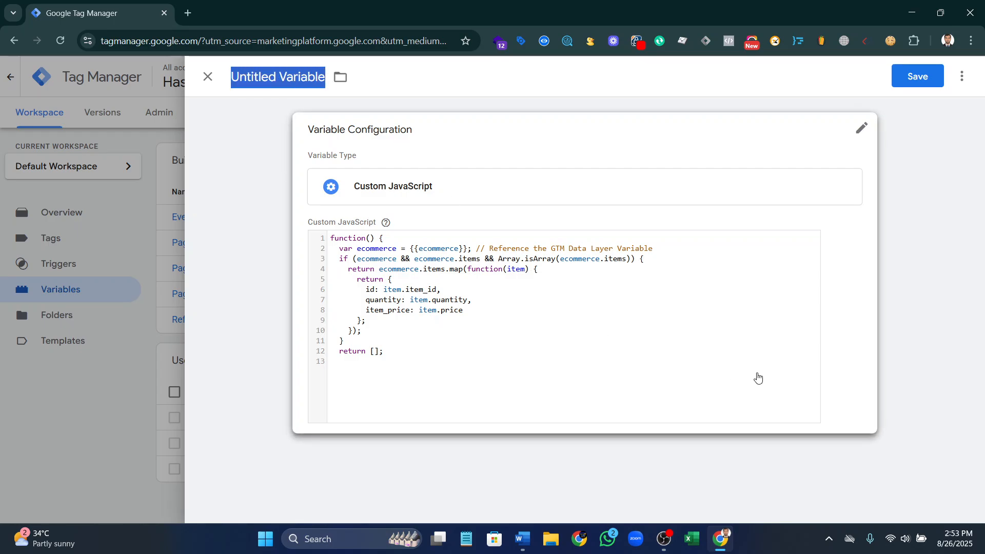
text(cJS-Item)
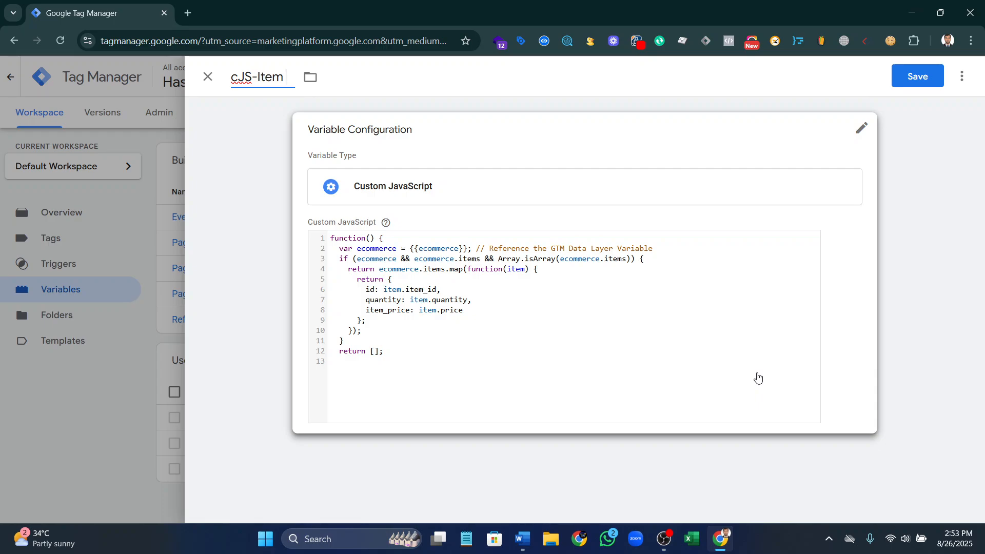
text(Price)
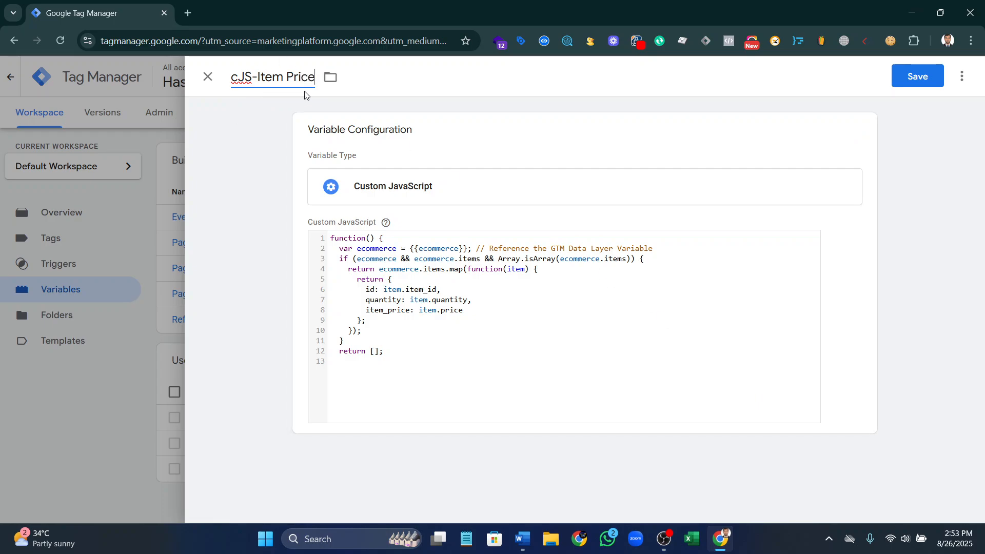
click(918, 76)
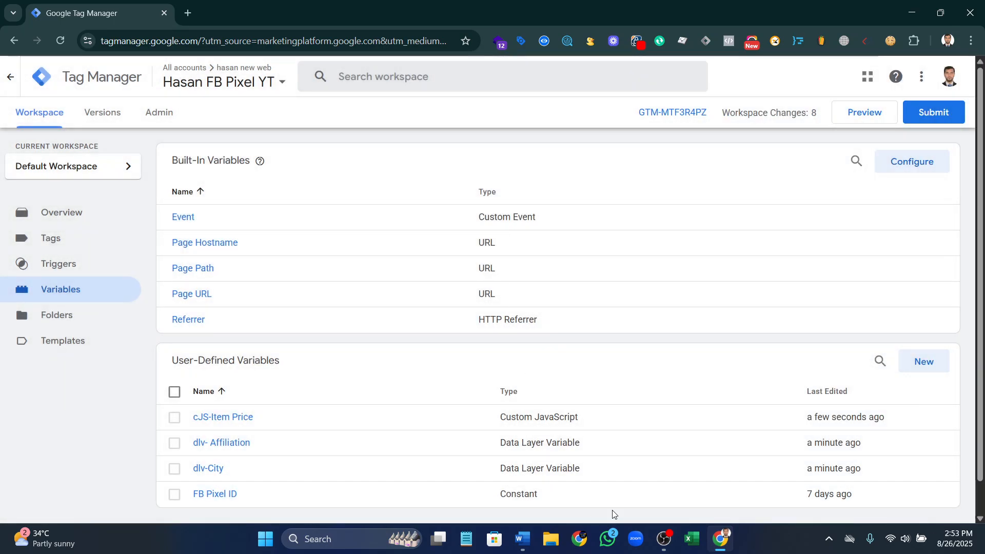
- Start another user-defined variable and copy the complete function under the cJS-Contents_ids entry in the Word document
click(919, 364)
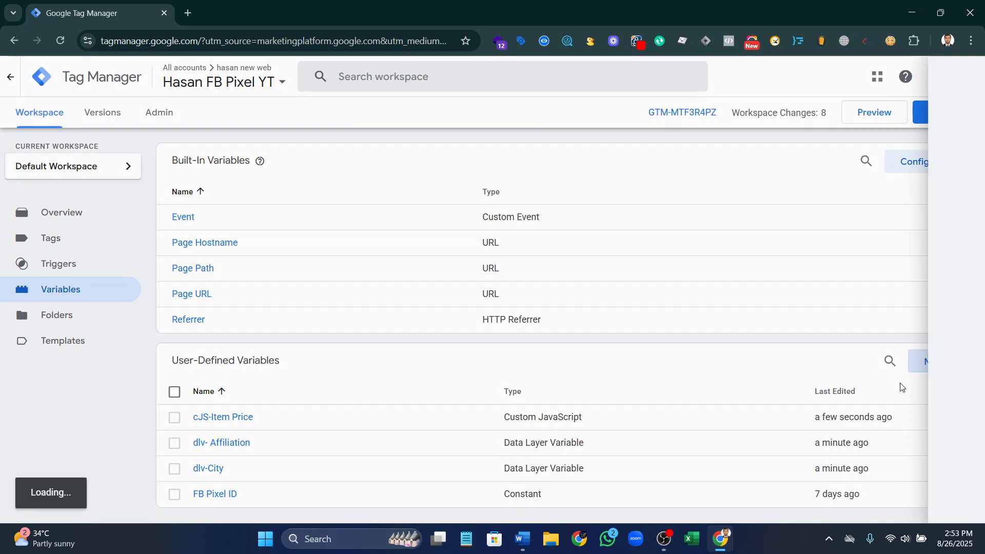
click(521, 537)
scroll(354, 336, down, 15)
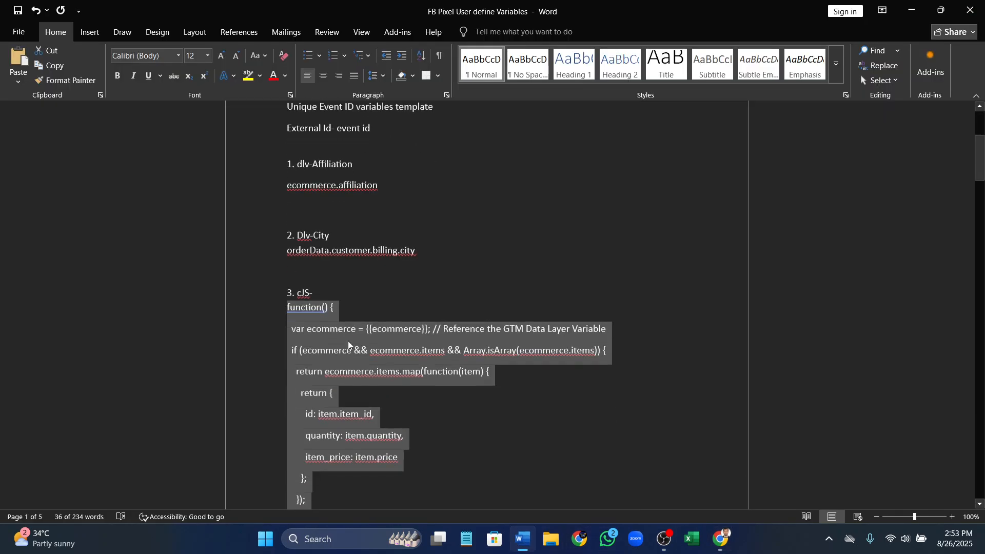
scroll(387, 331, down, 5)
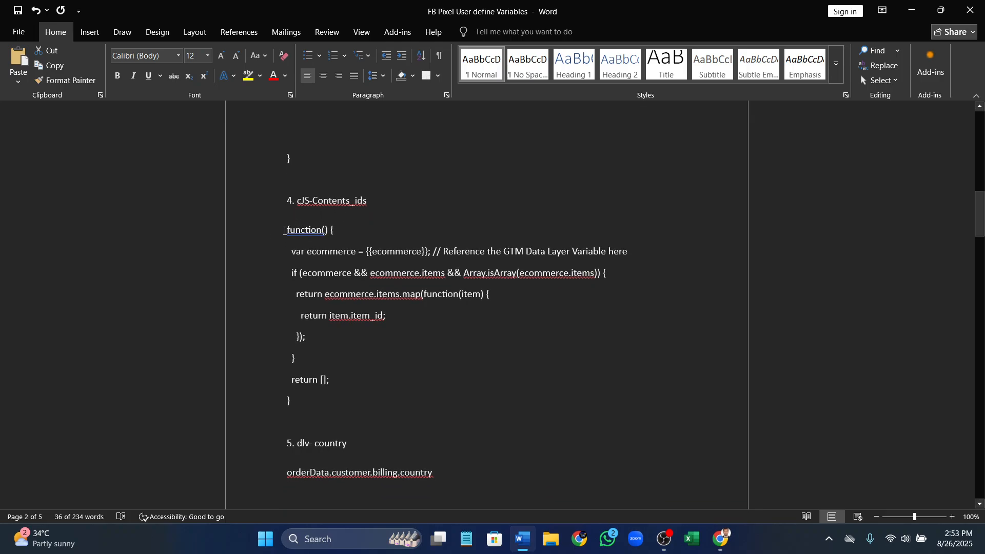
drag(287, 229, 303, 406)
key(ctrl+c)
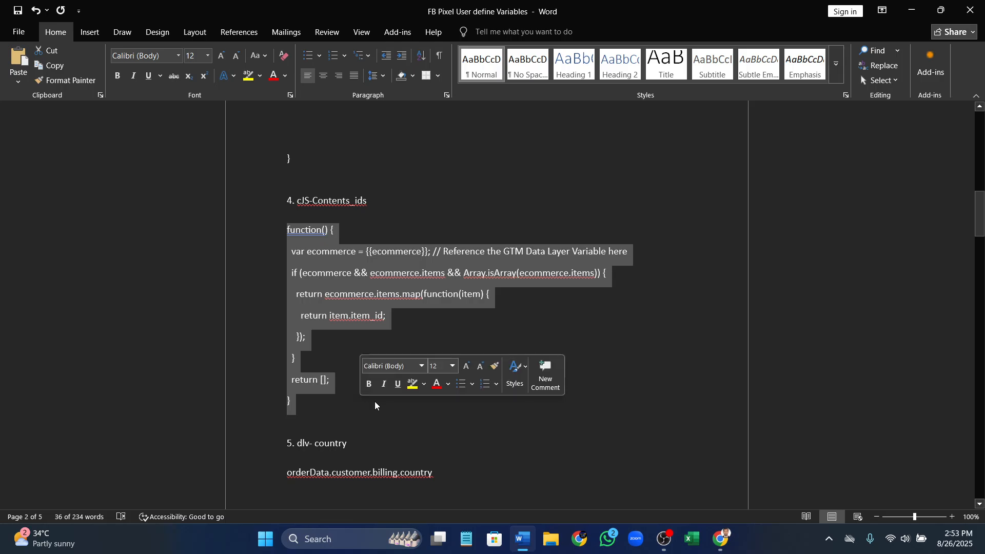
- Back in Tag Manager, set the new variable's type to Custom JavaScript and paste the copied function returning item.item_id
click(720, 539)
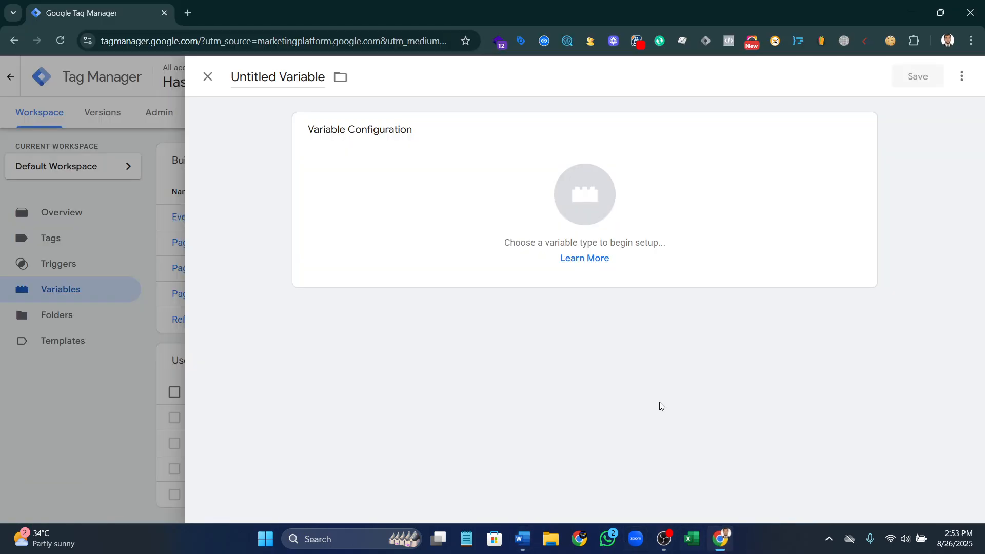
click(492, 199)
scroll(682, 421, down, 2)
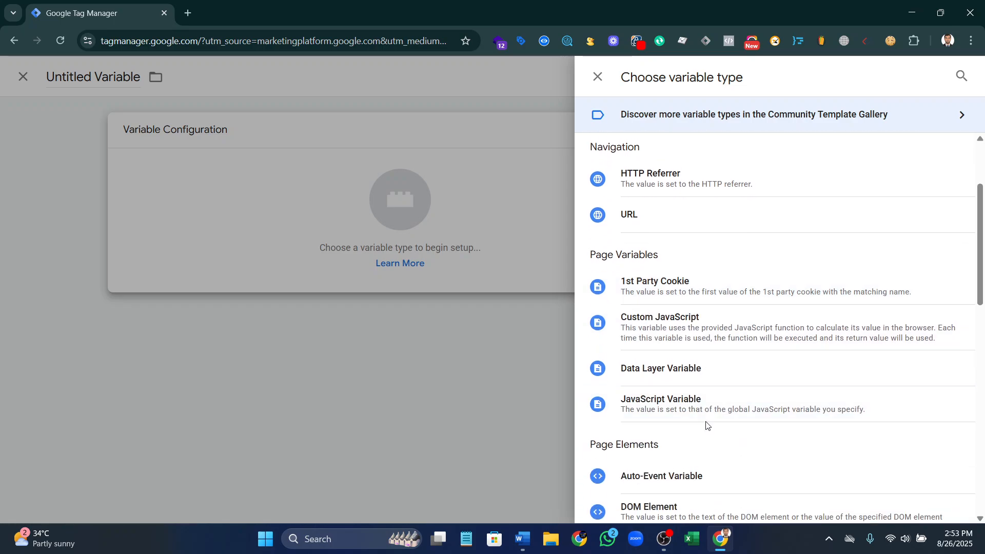
click(761, 325)
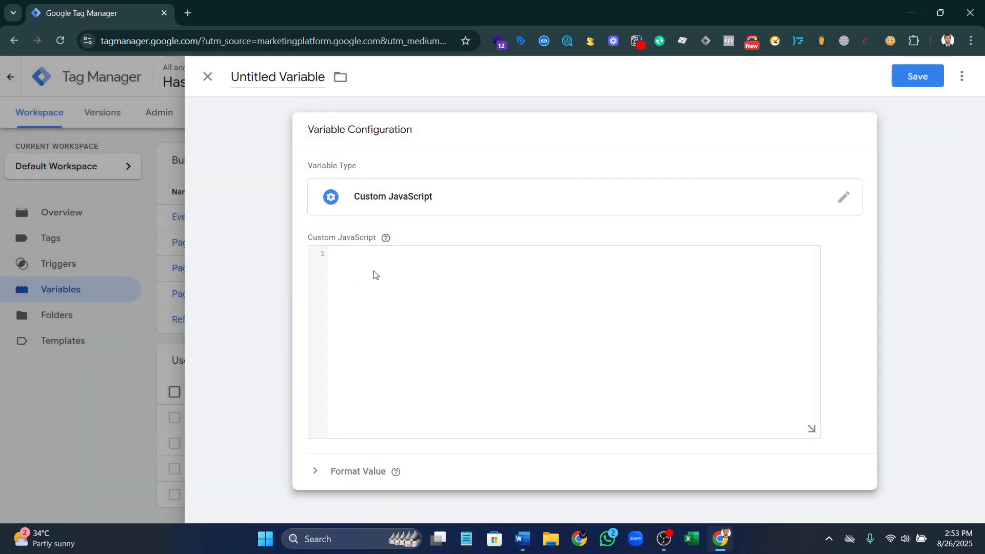
key(ctrl+v)
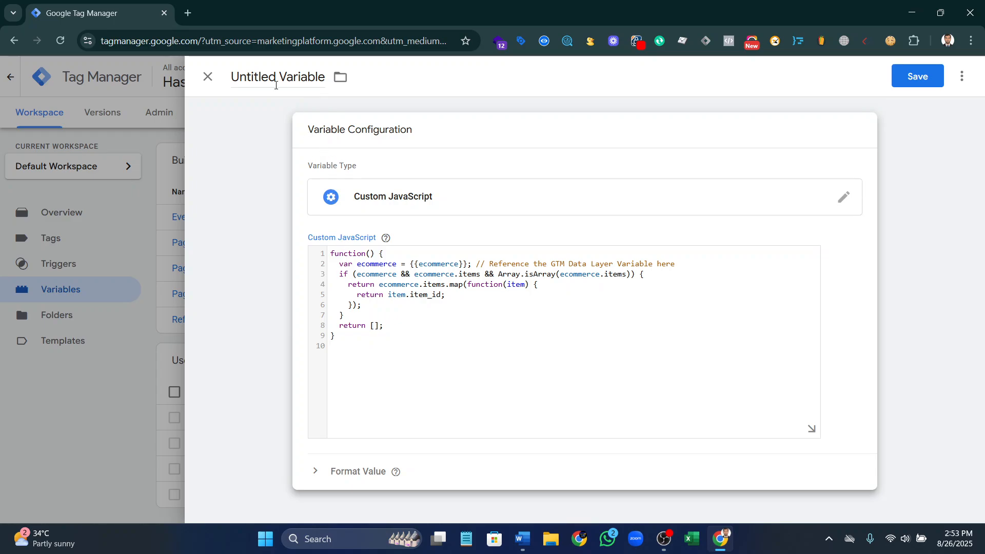
- Title the variable "cJs-Contents_ids", copying Contents_ids from the fourth entry's heading in the Word document, and save it
click(275, 85)
text(A)
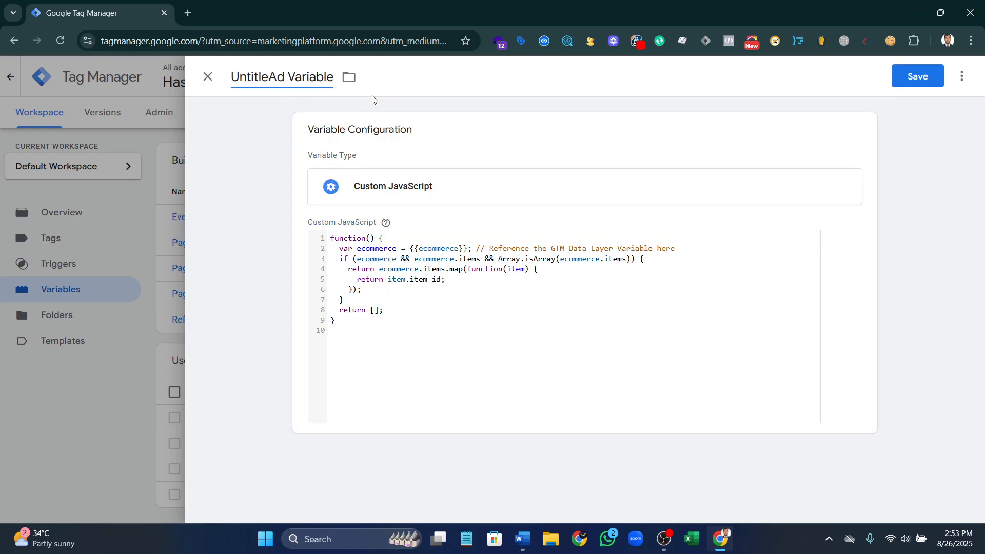
key(ctrl+a)
text(c)
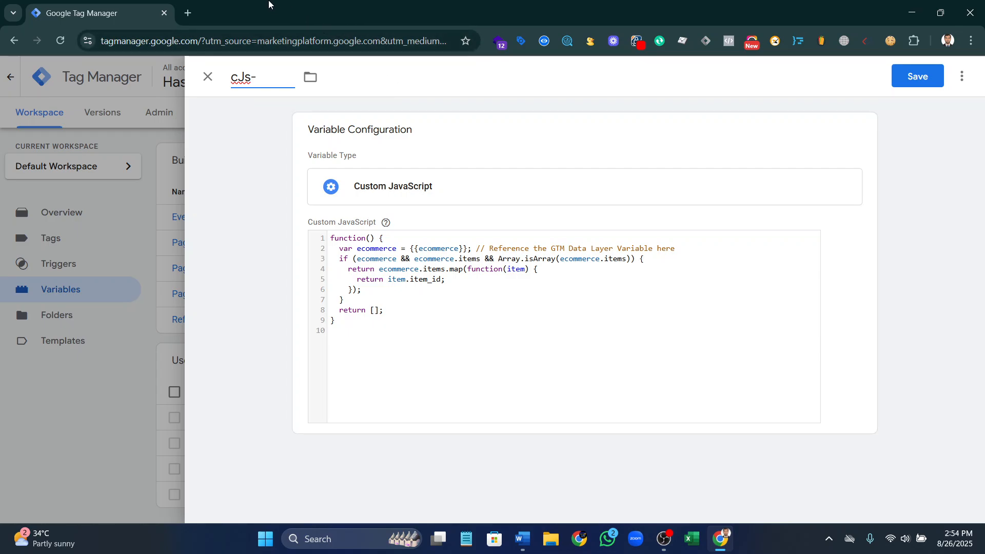
click(522, 539)
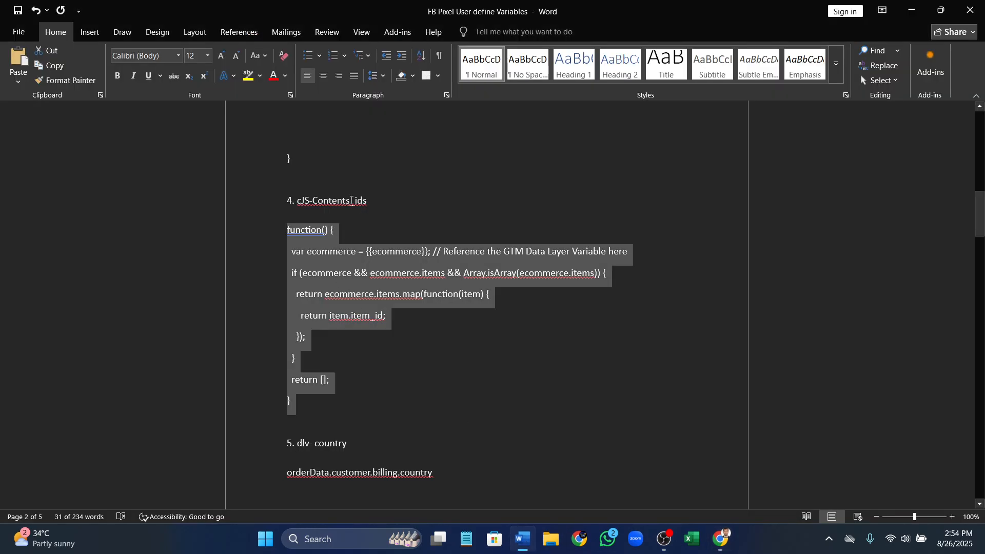
drag(367, 200, 313, 200)
key(ctrl+c)
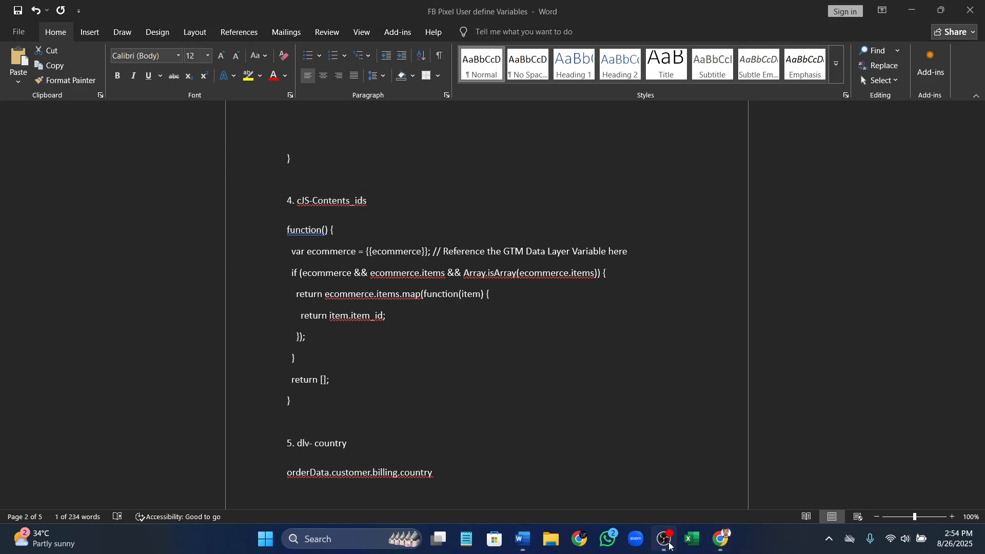
click(718, 550)
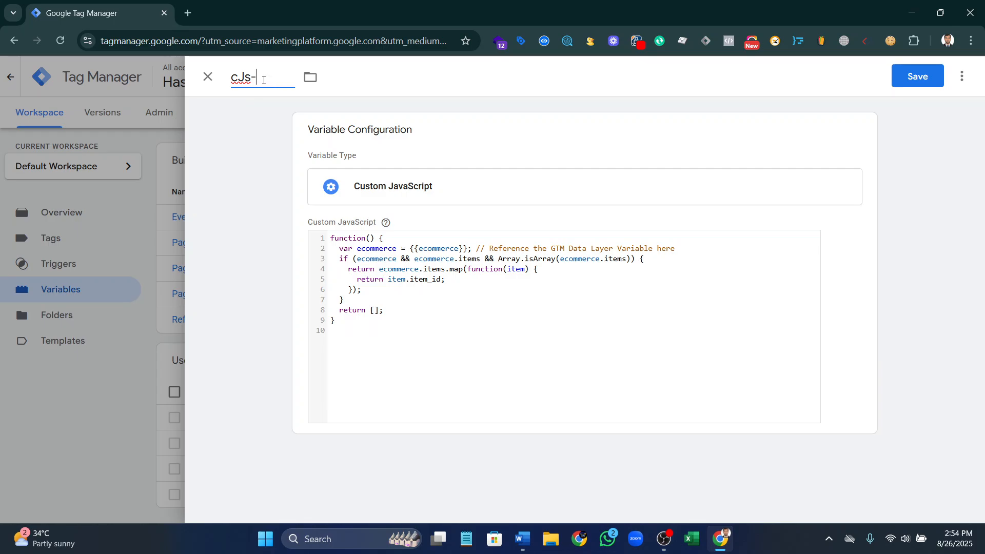
key(ctrl+v)
click(918, 78)
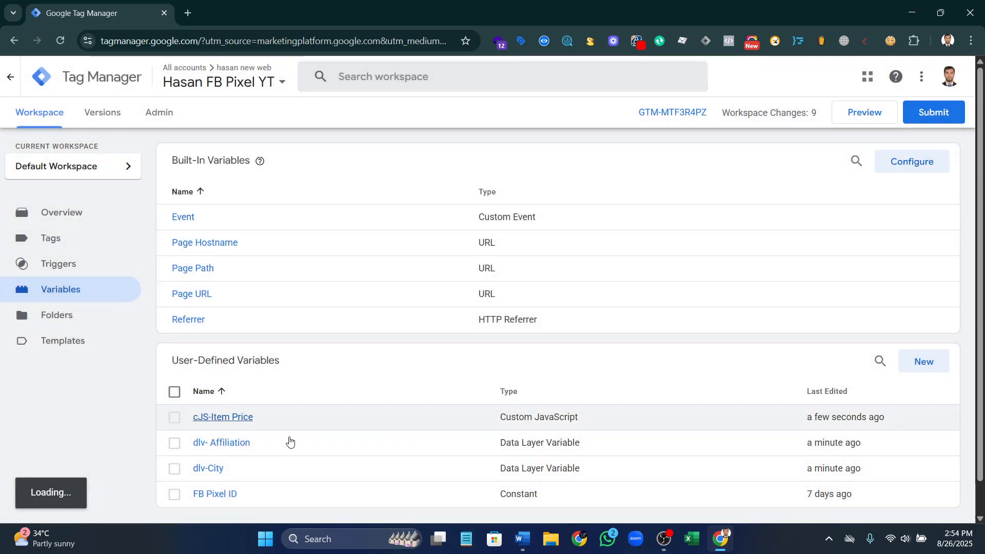
- Start another user-defined variable and copy orderData.customer.billing.country from the dlv- country entry in the Word document
click(912, 368)
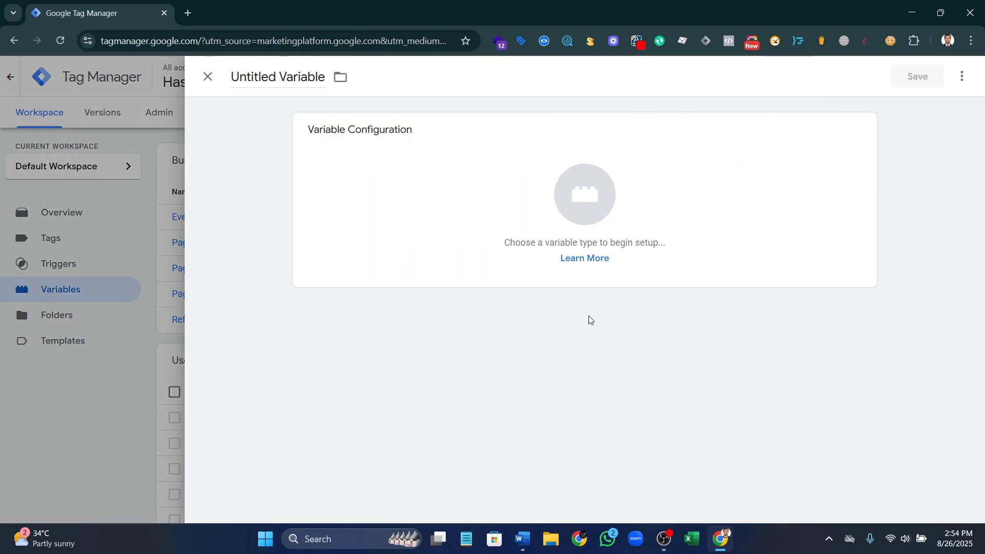
click(576, 214)
click(522, 539)
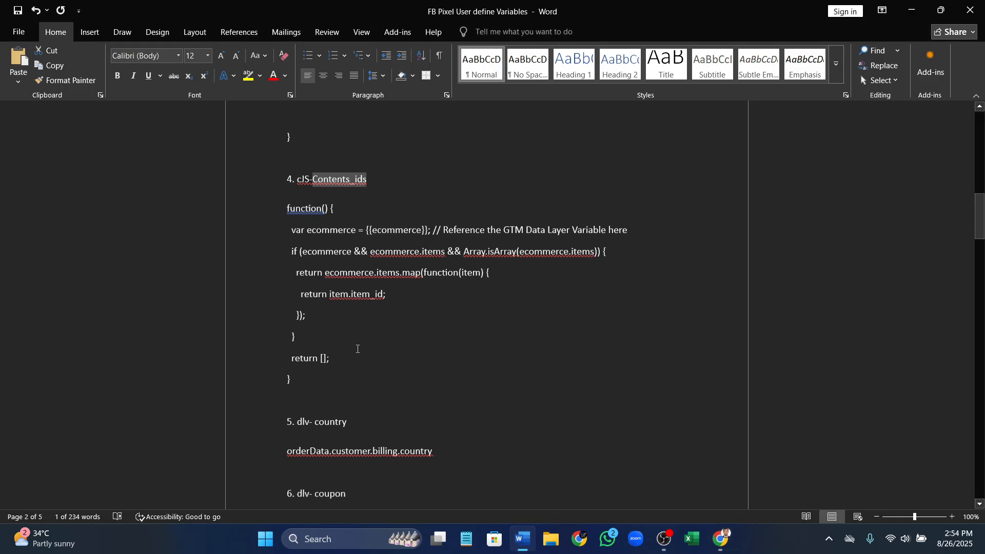
scroll(358, 349, down, 4)
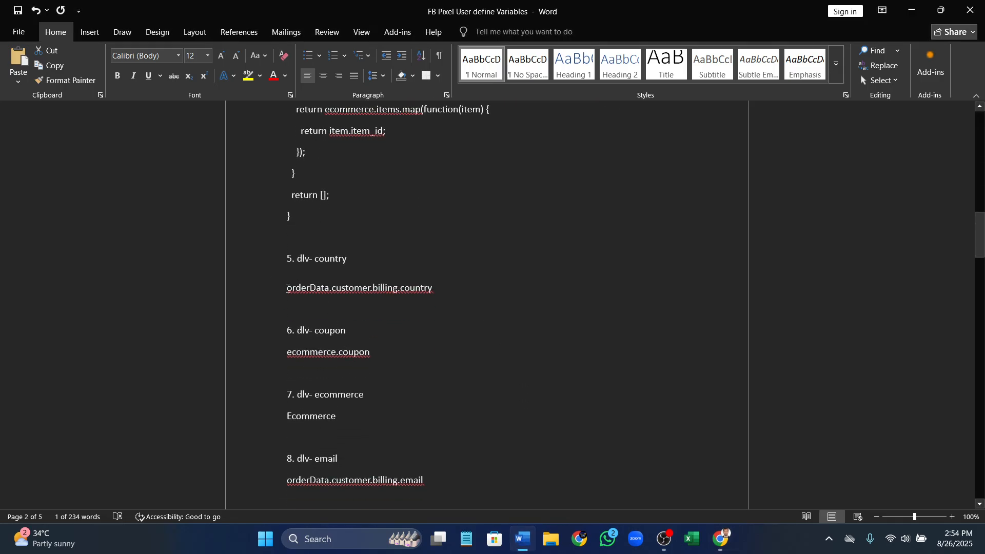
drag(288, 289, 457, 290)
key(ctrl+c)
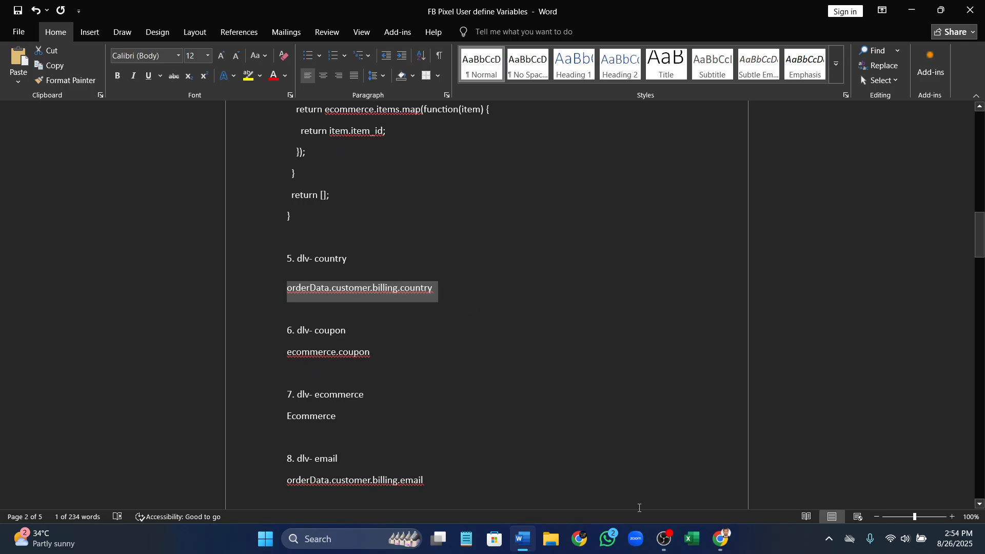
- Back in Tag Manager, make the new variable a Data Layer Variable with orderData.customer.billing.country as its data layer variable name
click(722, 538)
scroll(677, 464, down, 1)
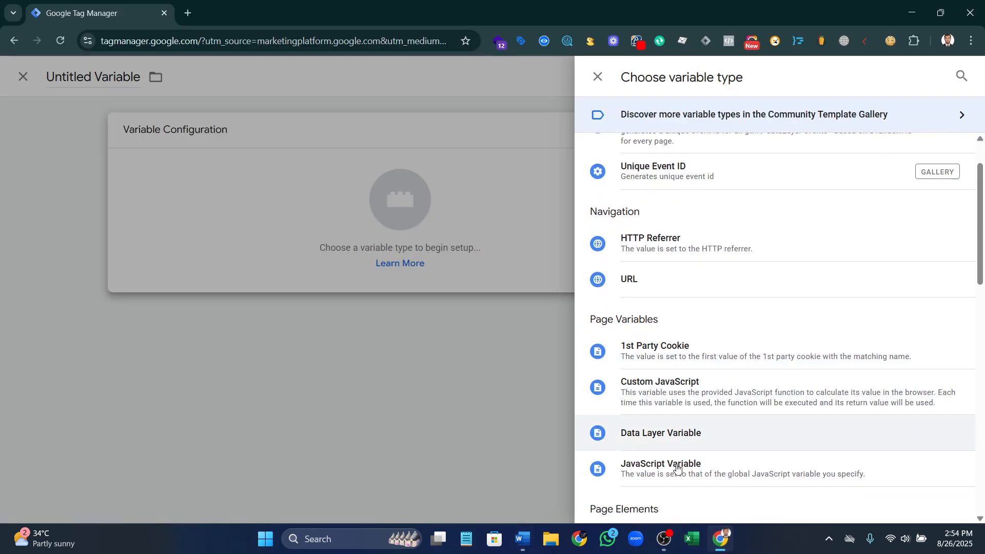
scroll(676, 446, down, 2)
click(660, 299)
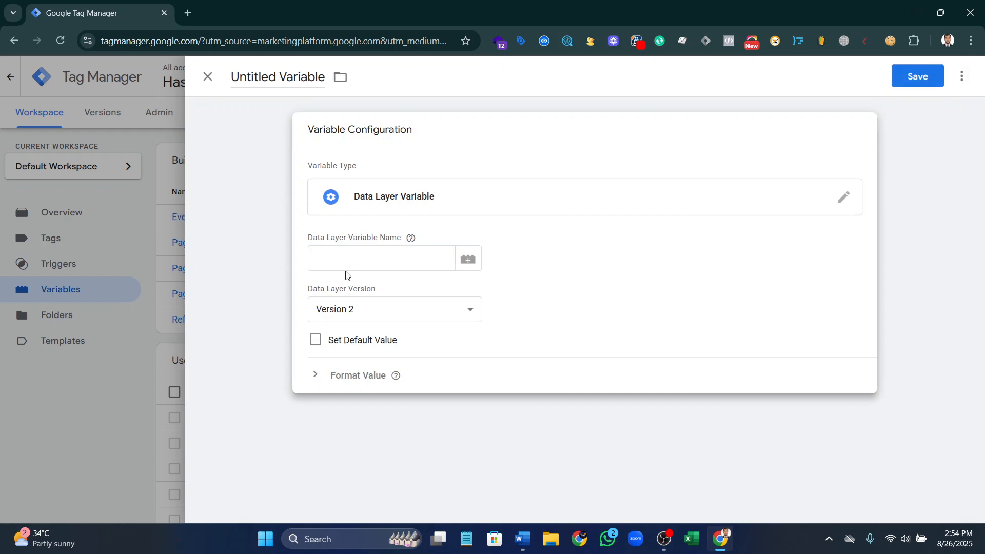
click(338, 257)
key(ctrl+v)
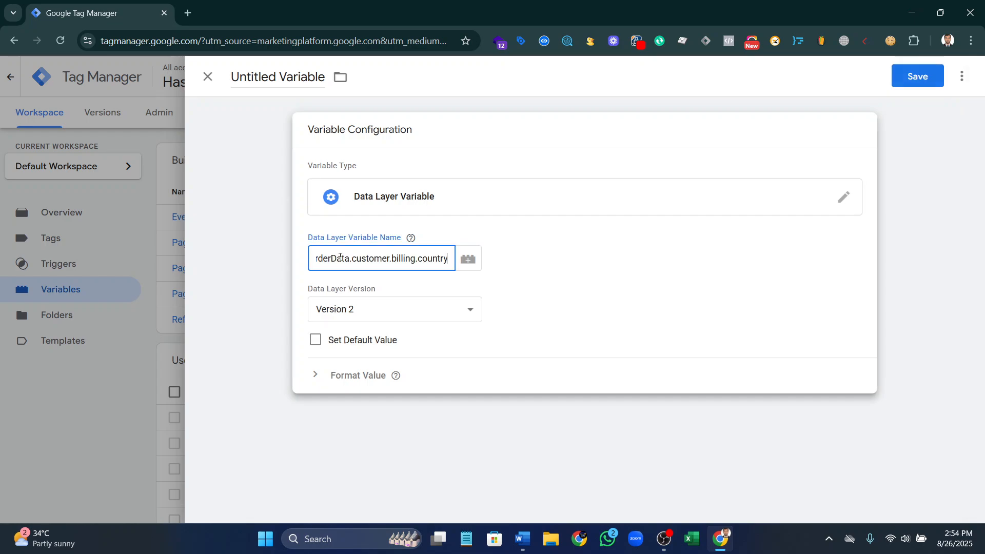
- Title the country variable "dlv-Country", checking the fifth entry's heading in the Word document, and save it
click(270, 119)
drag(231, 76, 329, 77)
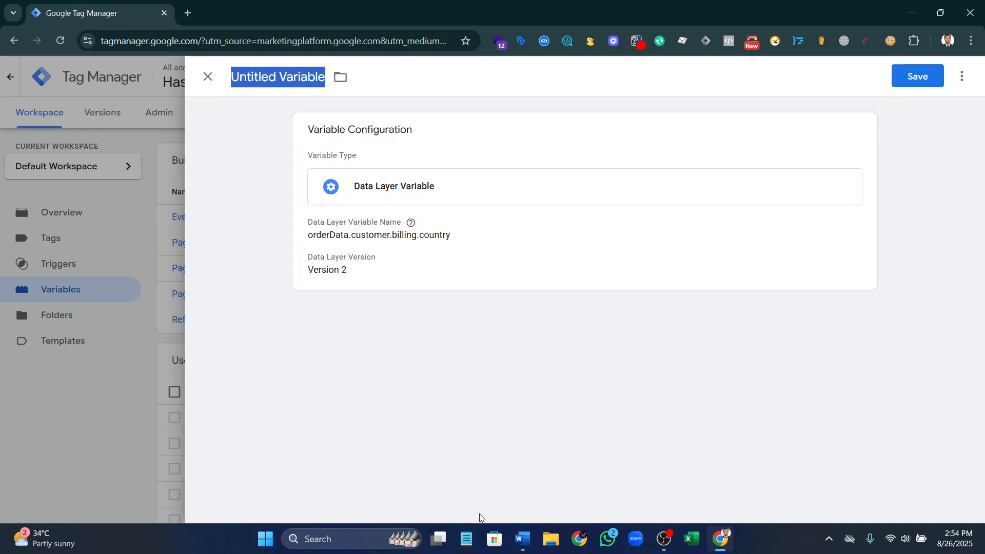
click(288, 77)
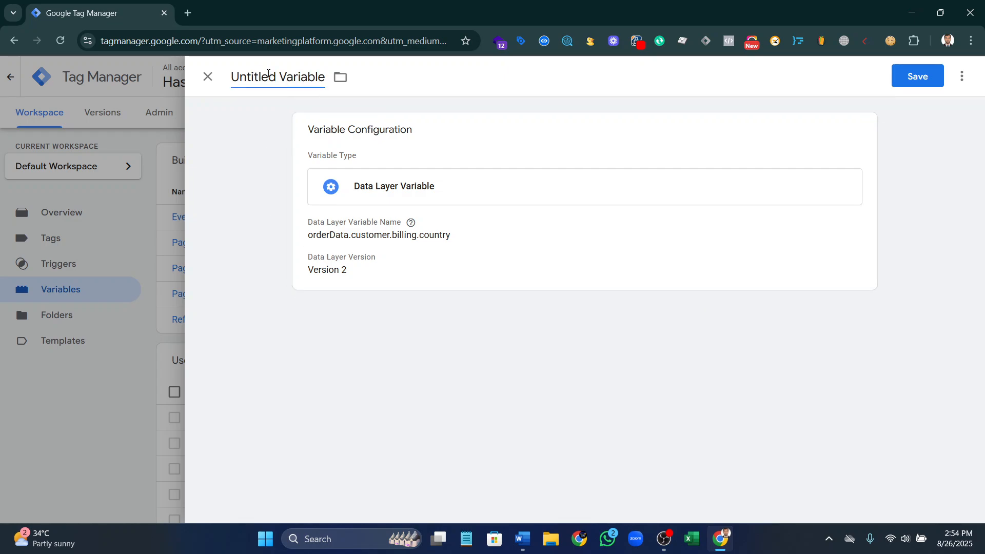
key(ctrl+a)
text(d)
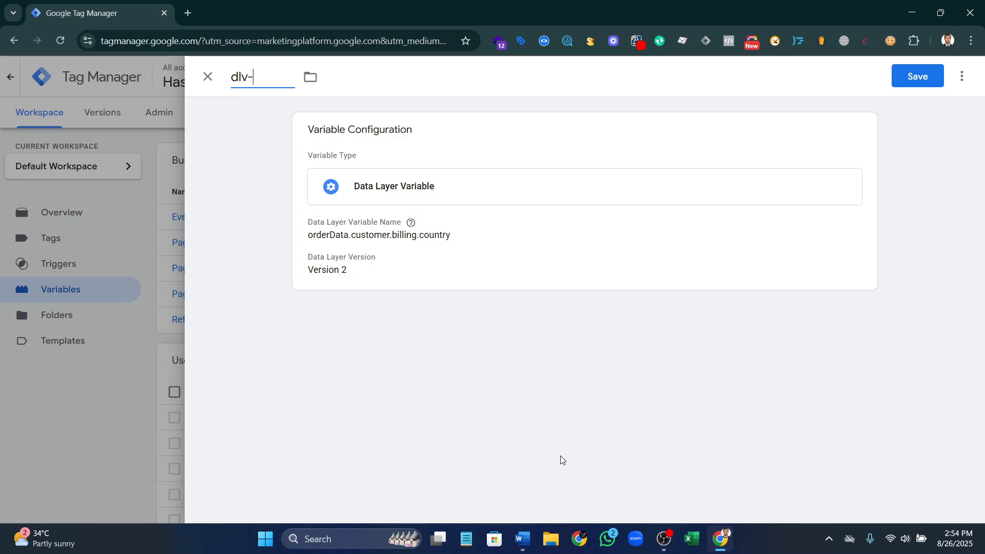
click(531, 535)
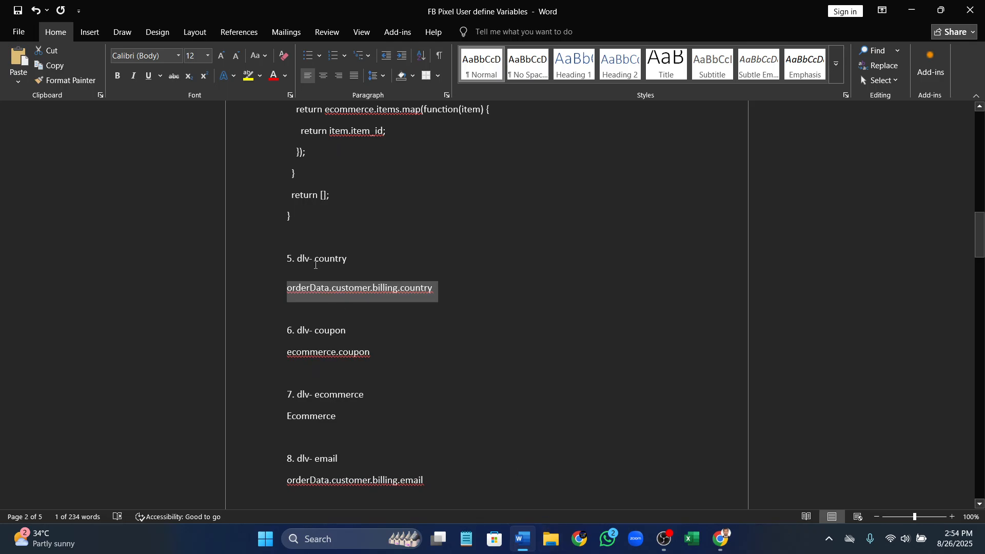
drag(352, 263, 319, 261)
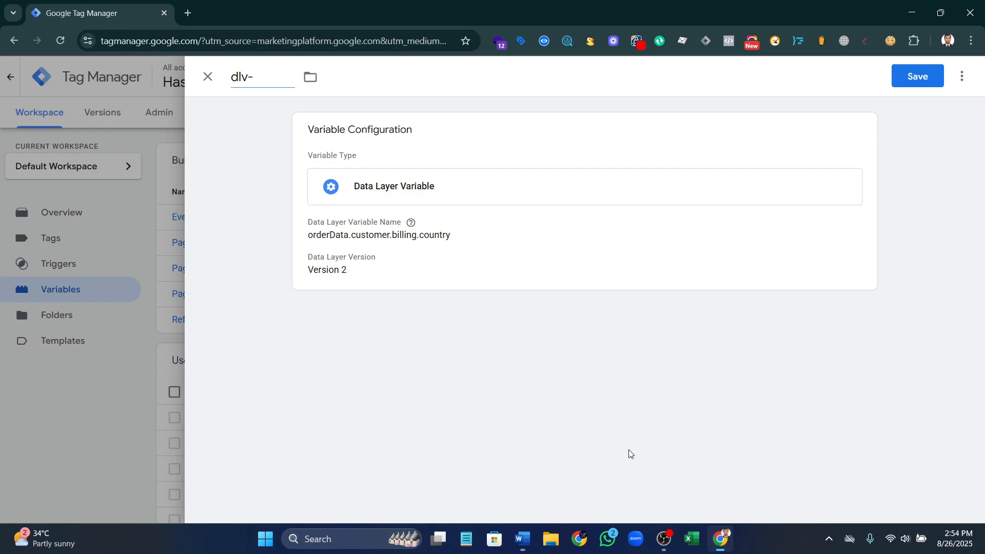
click(721, 539)
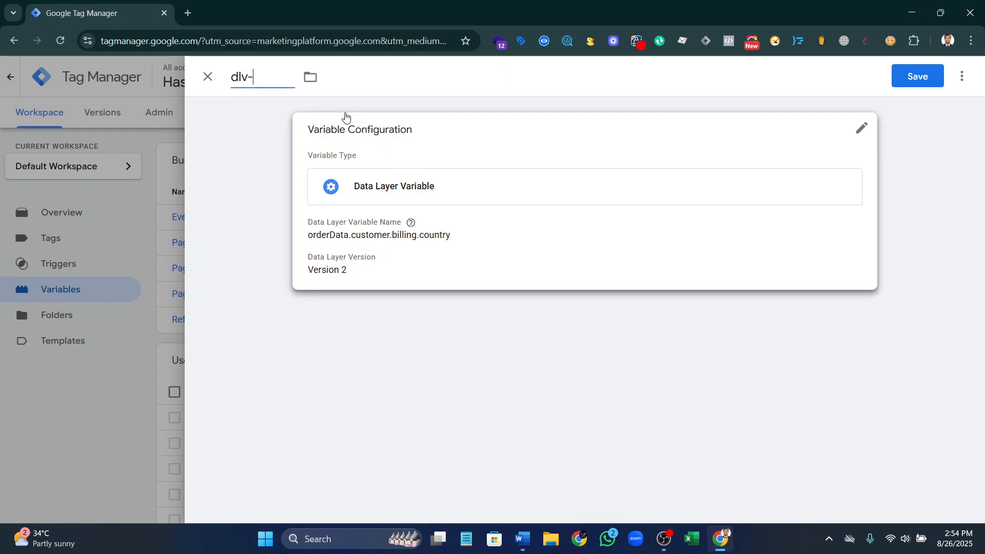
text(Country)
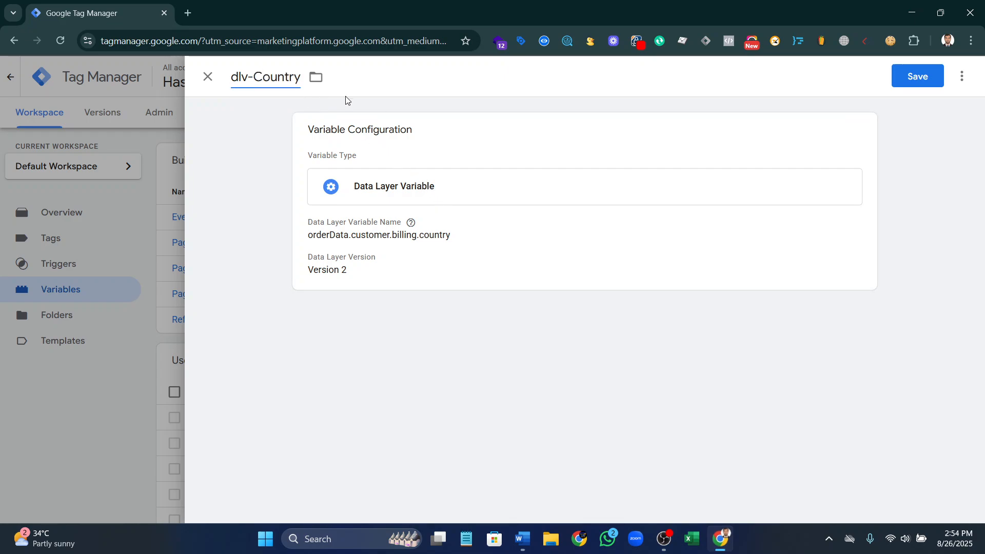
click(918, 77)
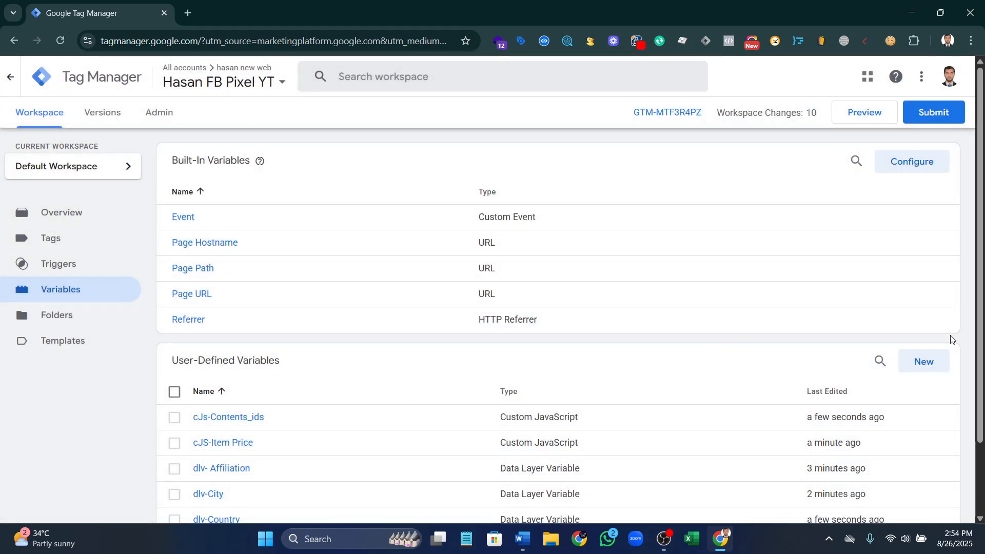
- Create a new user-defined variable and copy ecommerce.coupon from the dlv- coupon entry in the Word document
click(930, 359)
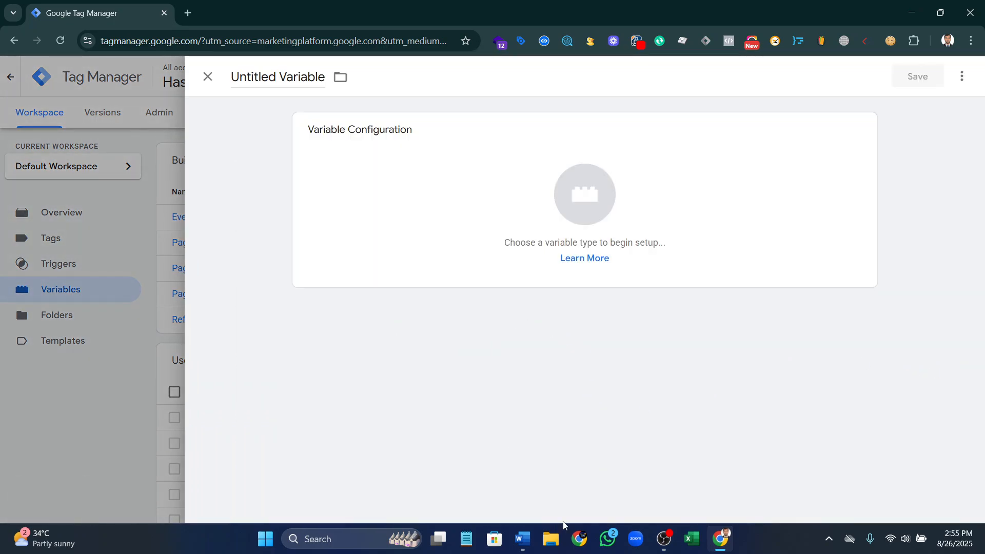
click(590, 189)
click(523, 538)
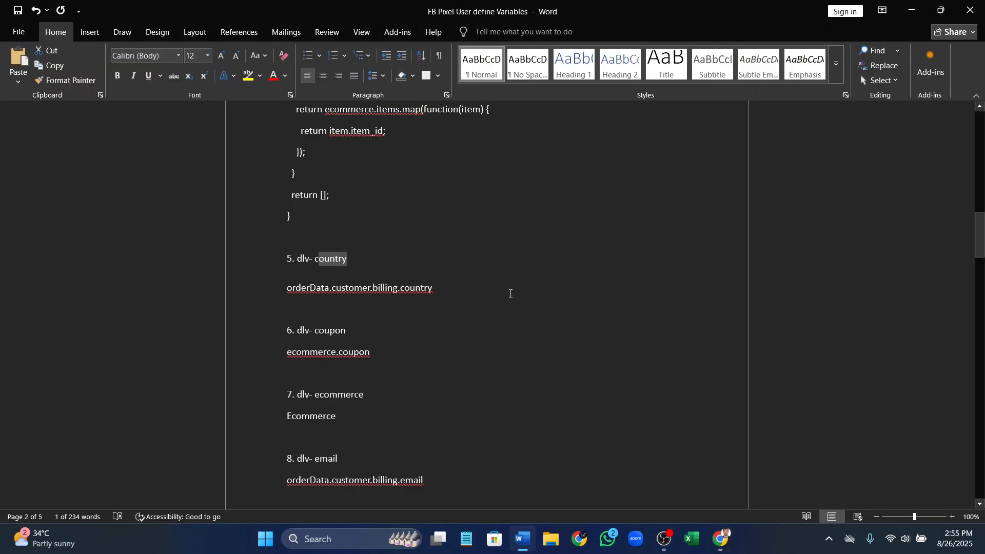
scroll(510, 293, down, 2)
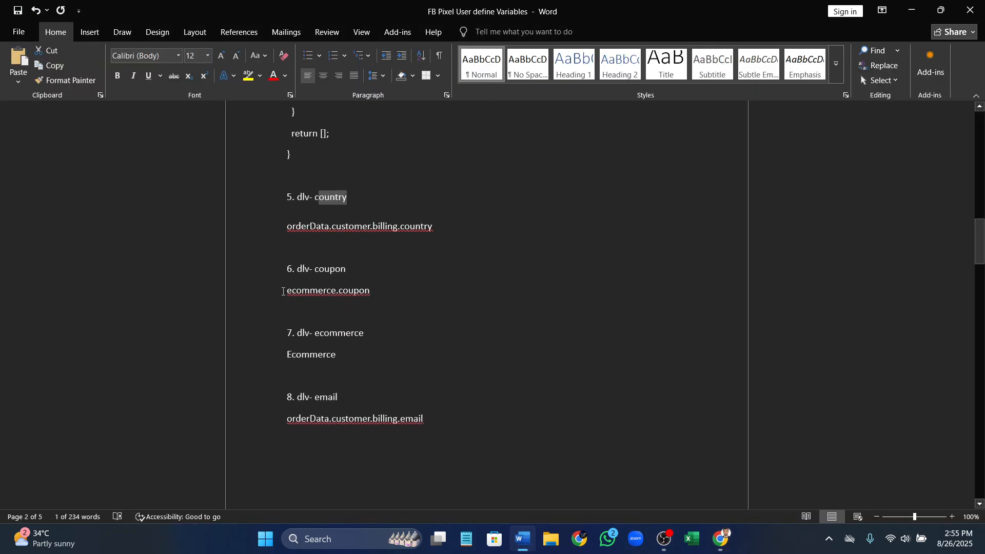
drag(283, 292, 378, 290)
key(ctrl+c)
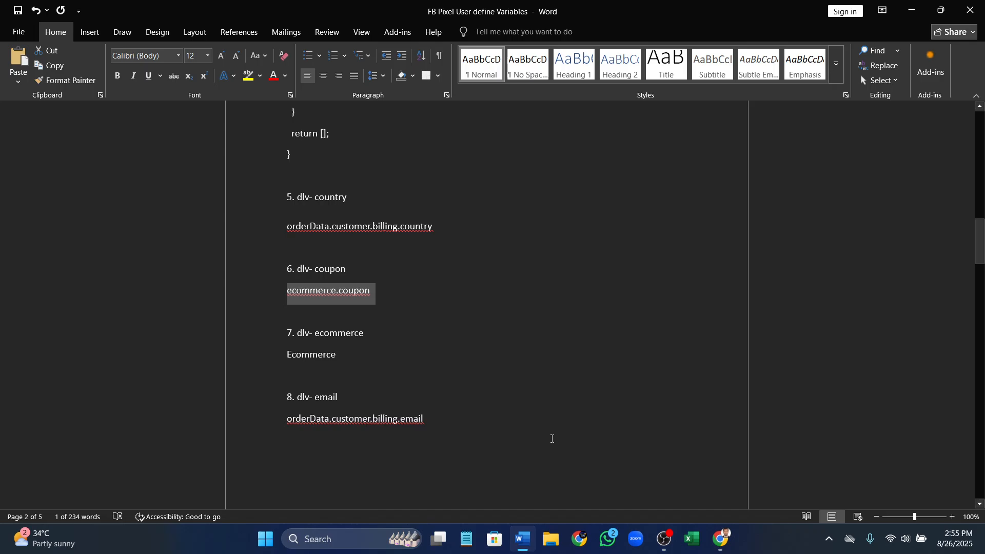
- Back in Tag Manager, choose Data Layer Variable as the type and paste ecommerce.coupon as the data layer variable name
click(721, 539)
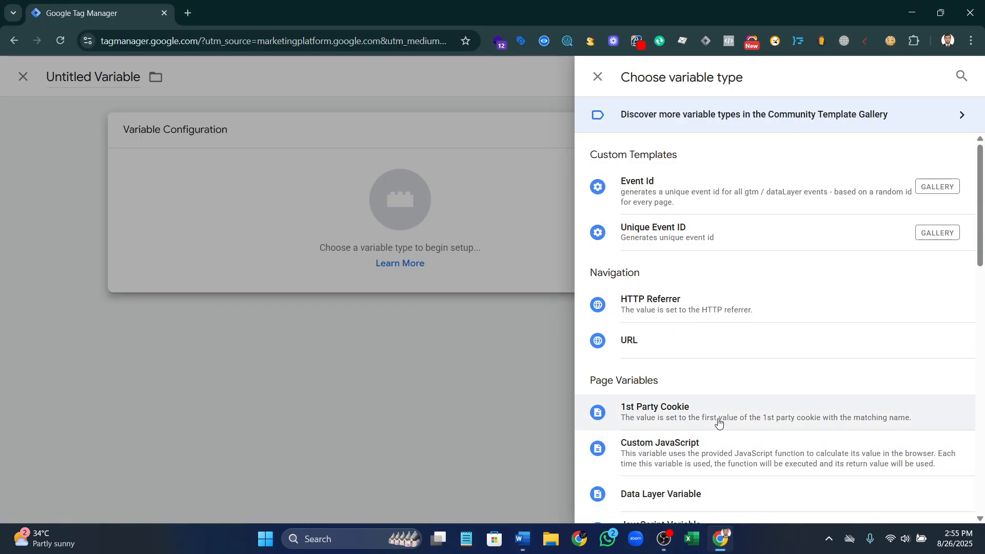
scroll(672, 431, down, 1)
click(670, 445)
click(370, 263)
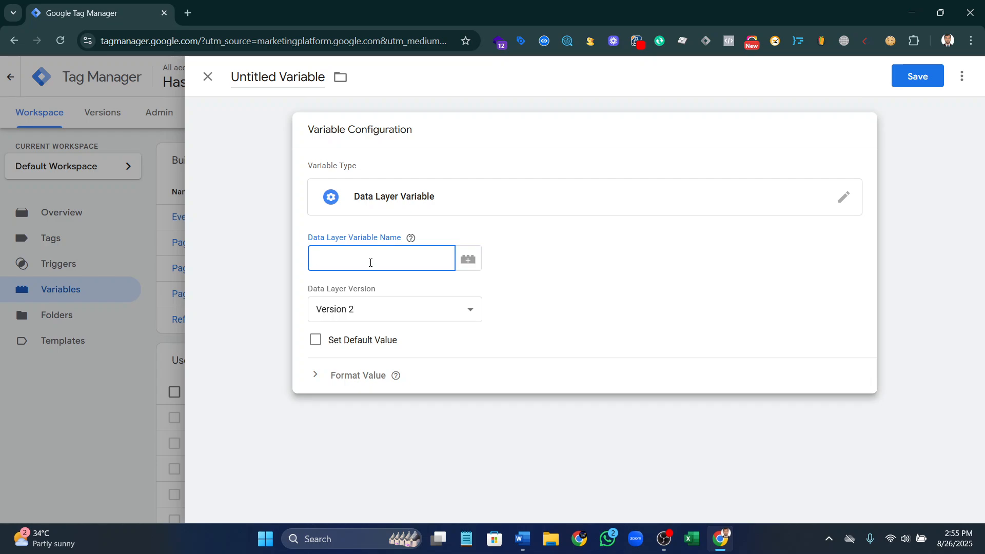
key(ctrl+v)
- Title the coupon variable "dlv-Coupon" and save it
click(232, 77)
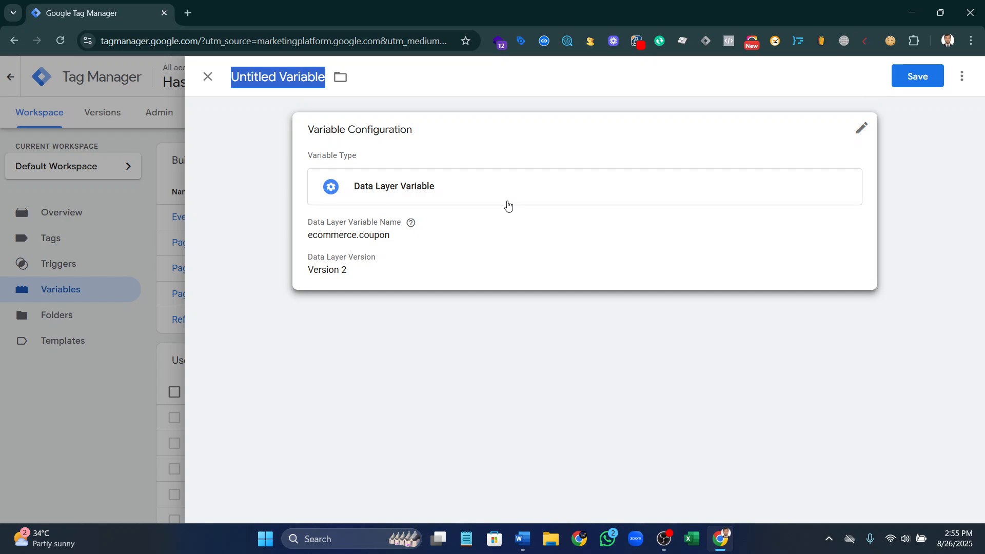
text(dlv-Cou)
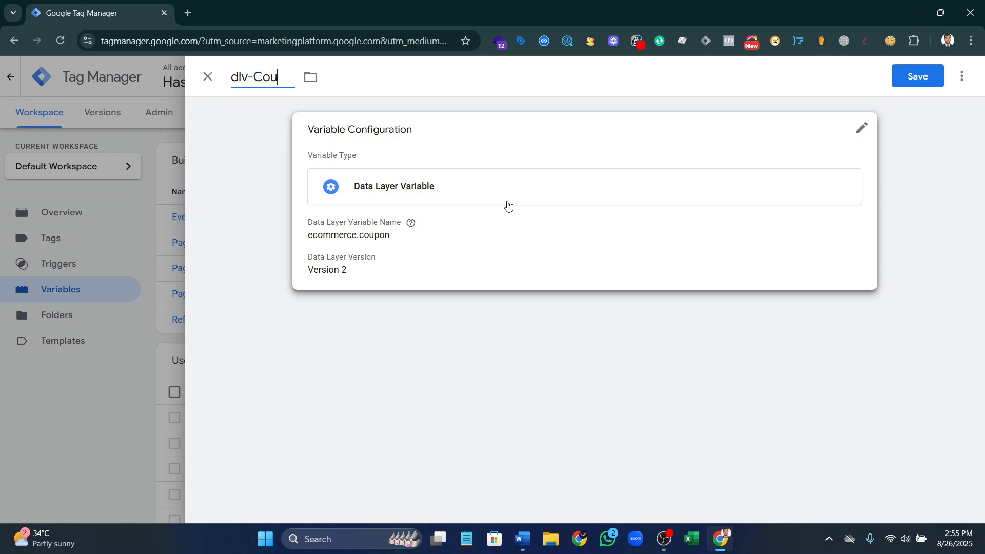
text(pon)
click(909, 76)
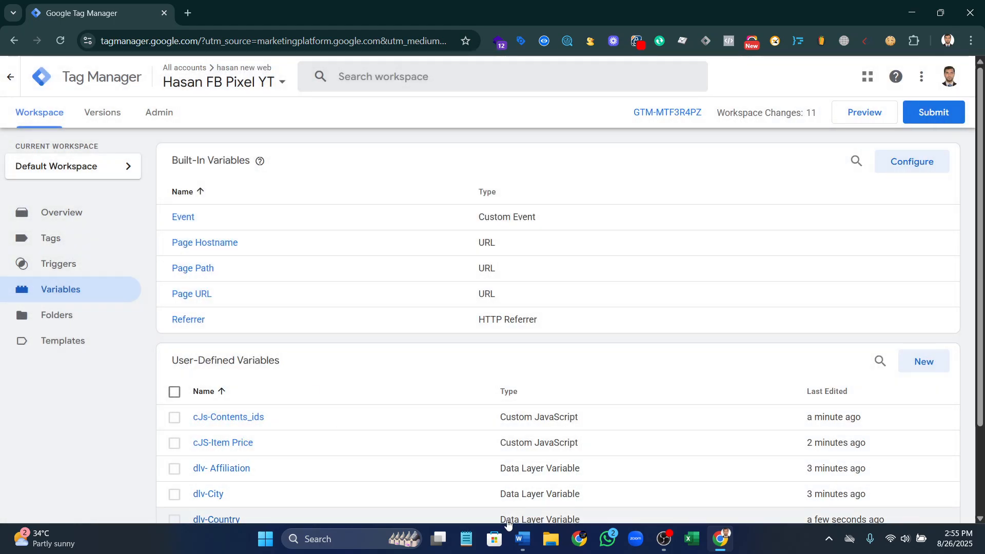
- Start the next user-defined variable and copy Ecommerce from the dlv- ecommerce entry in the Word document
click(921, 364)
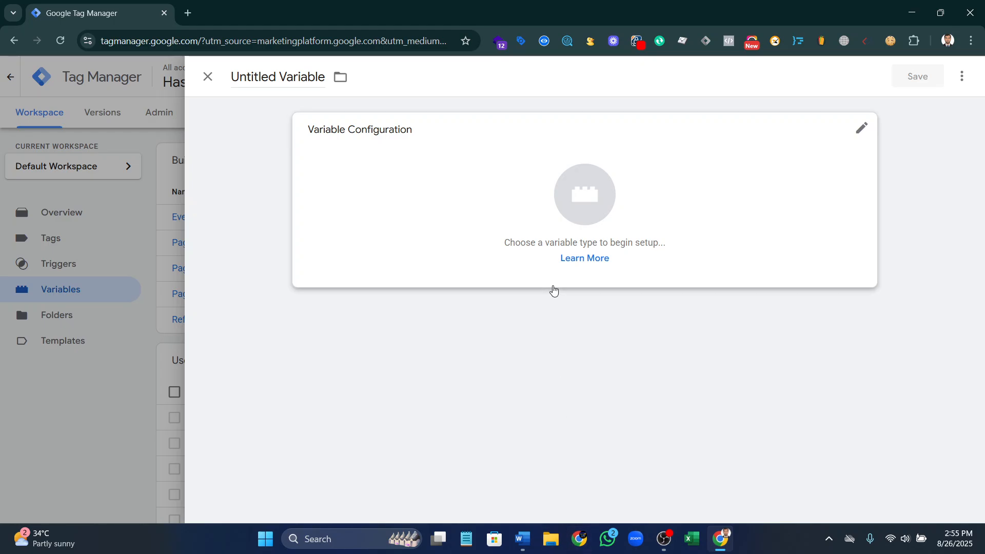
click(552, 284)
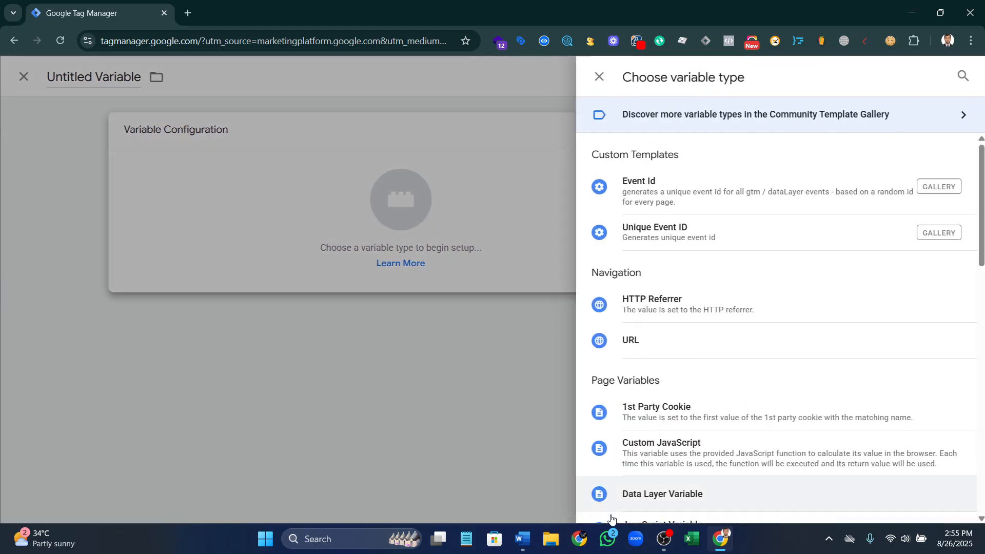
click(523, 539)
scroll(414, 383, down, 2)
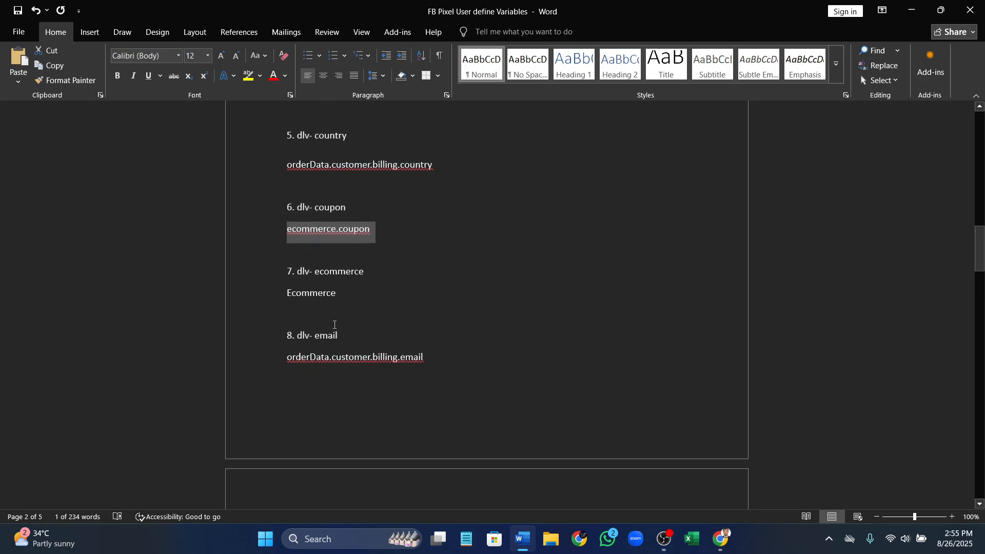
drag(287, 292, 352, 293)
key(ctrl+c)
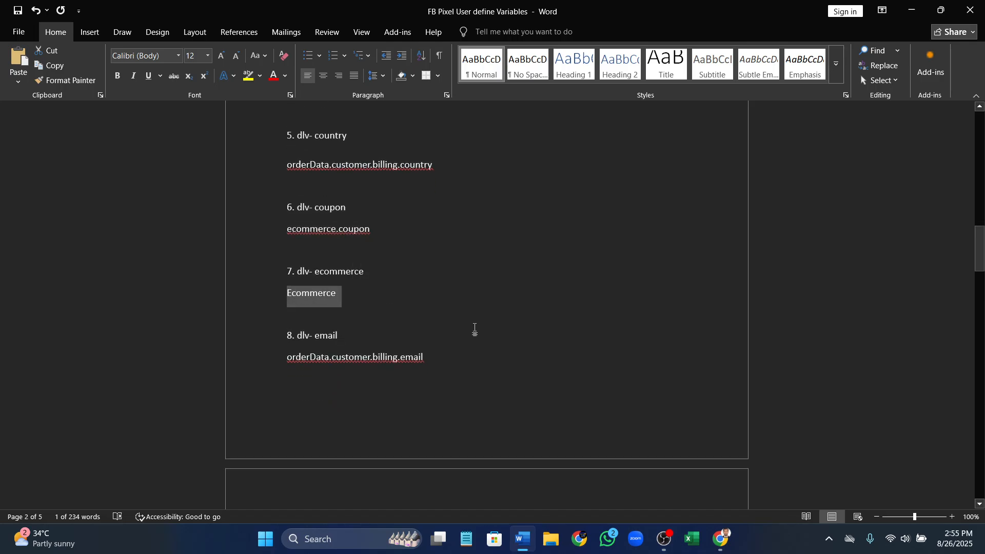
- Back in Tag Manager, set the type to Data Layer Variable and enter the copied data layer variable name in lowercase as ecommerce
click(719, 537)
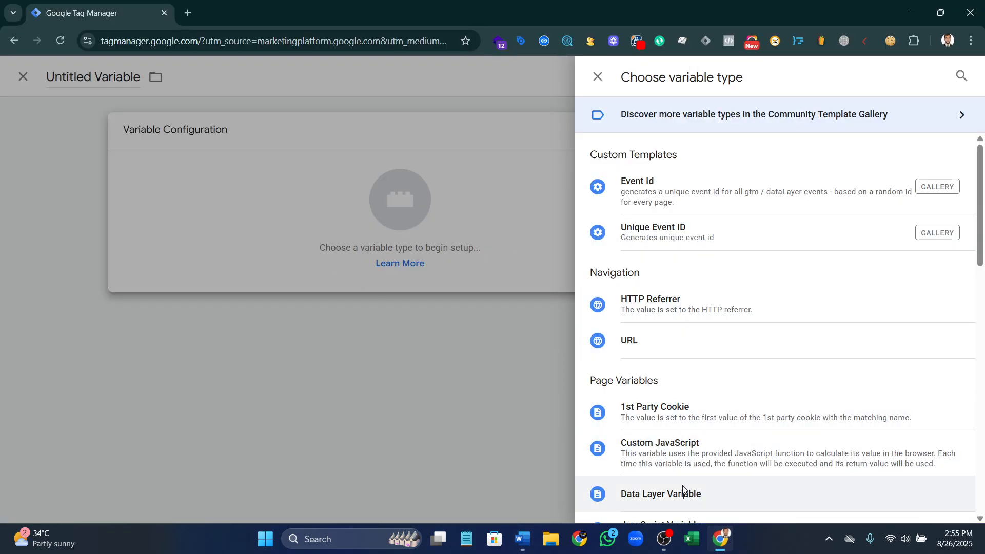
click(667, 493)
click(342, 265)
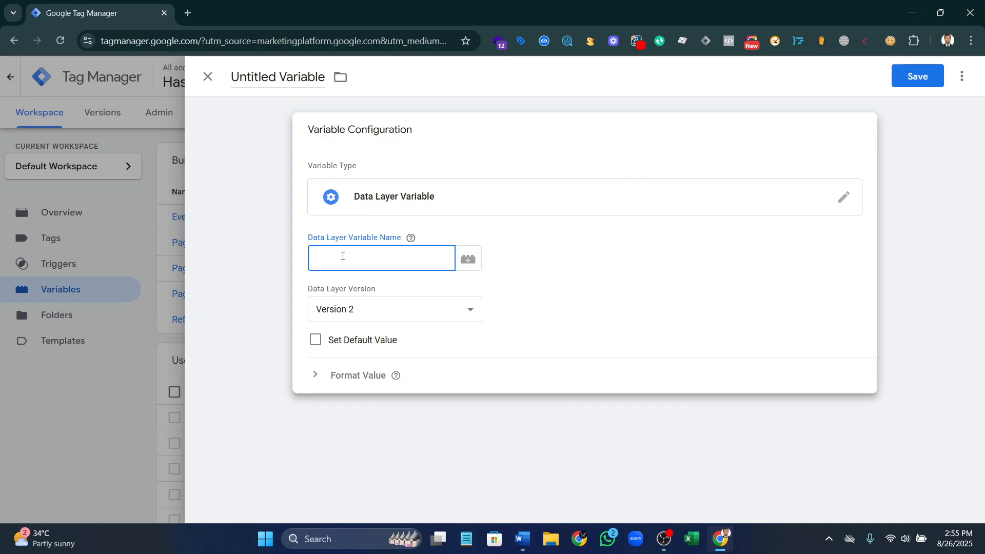
key(ctrl+v)
key(Home)
key(Delete)
text(e)
- Title the ecommerce variable "dlv-Ecommerce" and save it to the user-defined variables
drag(231, 76, 329, 92)
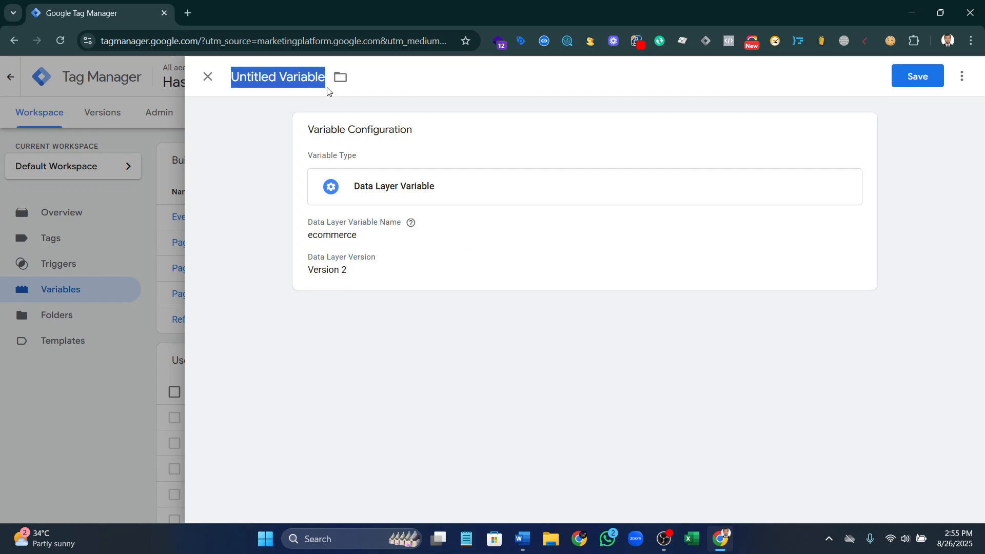
text(d)
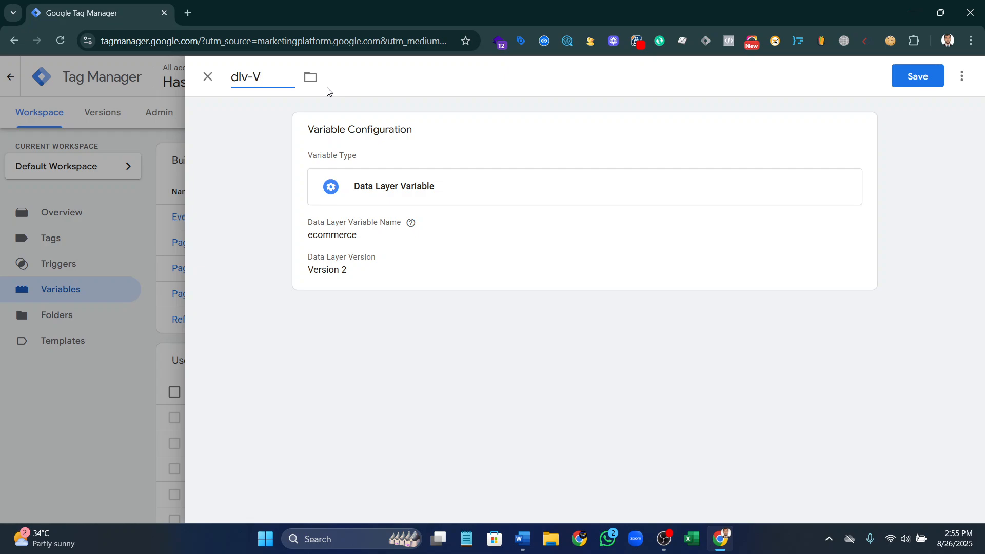
text(lv-Ecommerce)
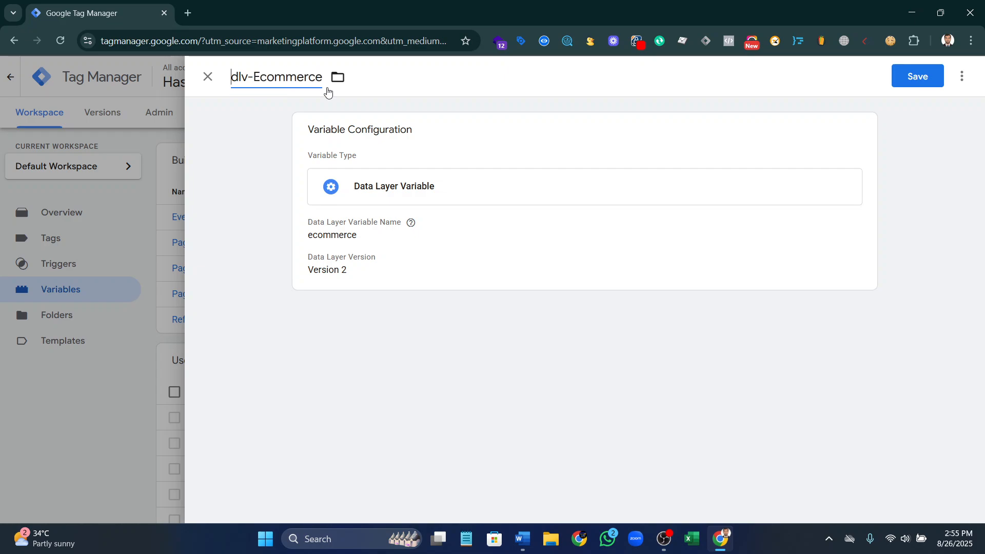
click(917, 76)
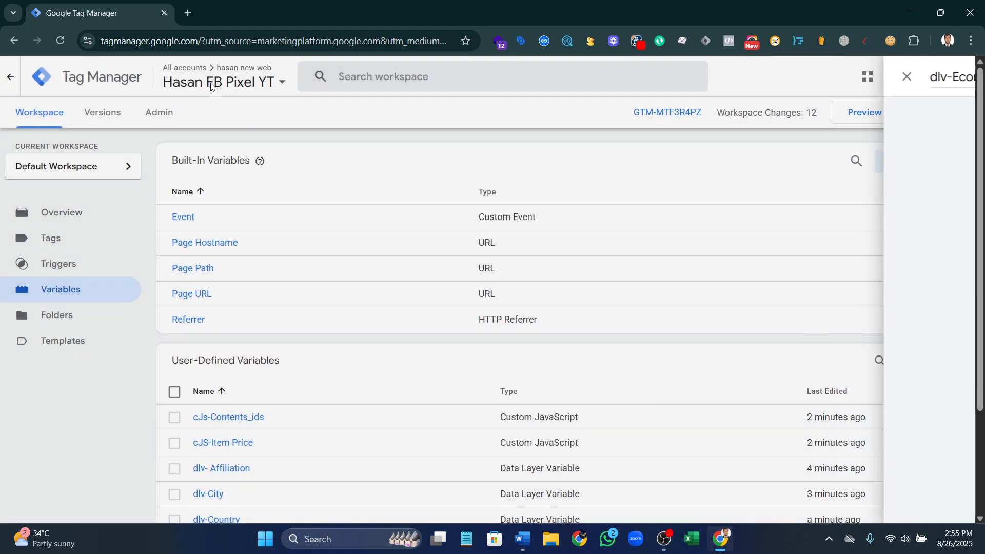
scroll(374, 378, down, 3)
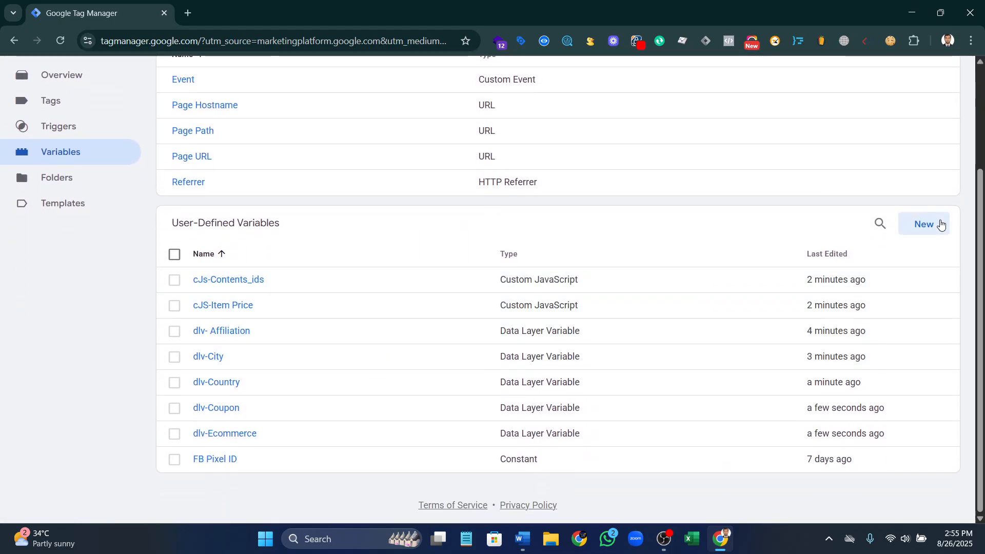
- Start the next user-defined variable and copy orderData.customer.billing.email from the dlv- email entry in the Word document
click(932, 223)
click(611, 219)
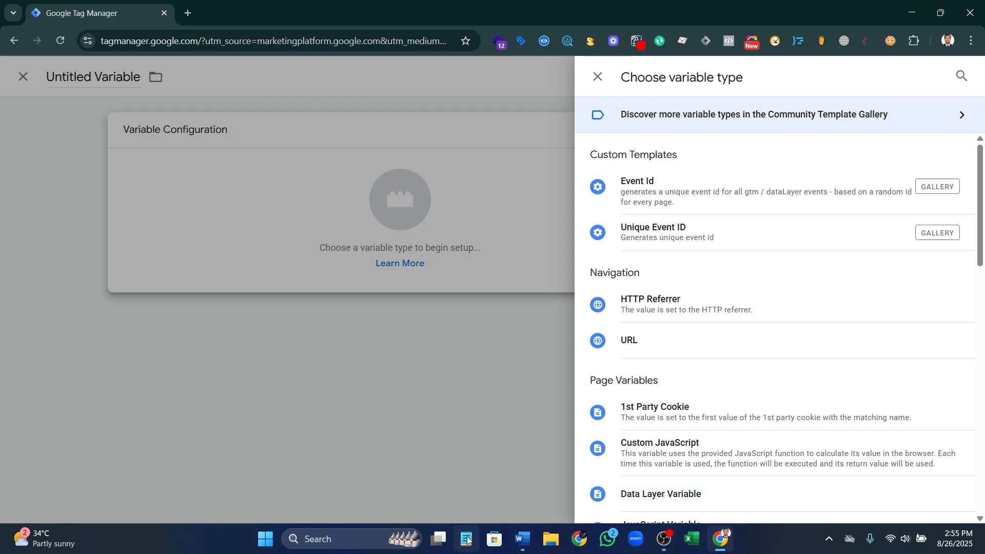
click(522, 539)
scroll(318, 262, down, 2)
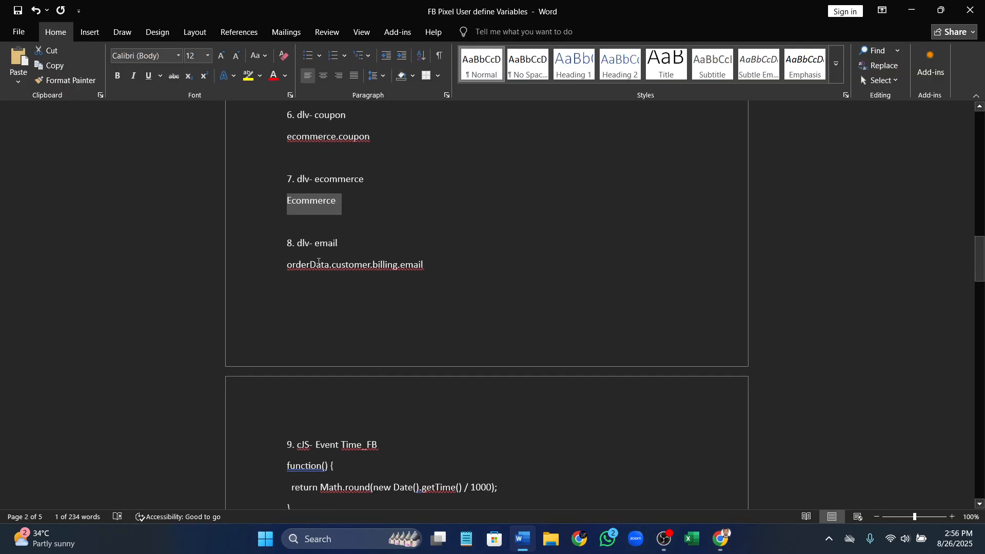
drag(286, 270, 416, 264)
key(ctrl+c)
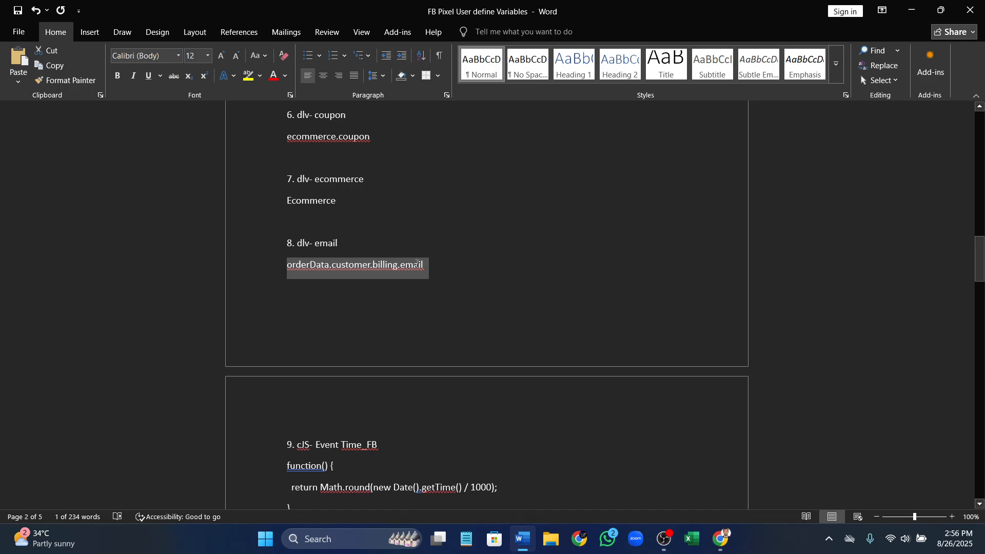
- Back in Tag Manager, set the type to Data Layer Variable and enter the copied orderData.customer.billing.email as the data layer variable name
key(alt+Tab)
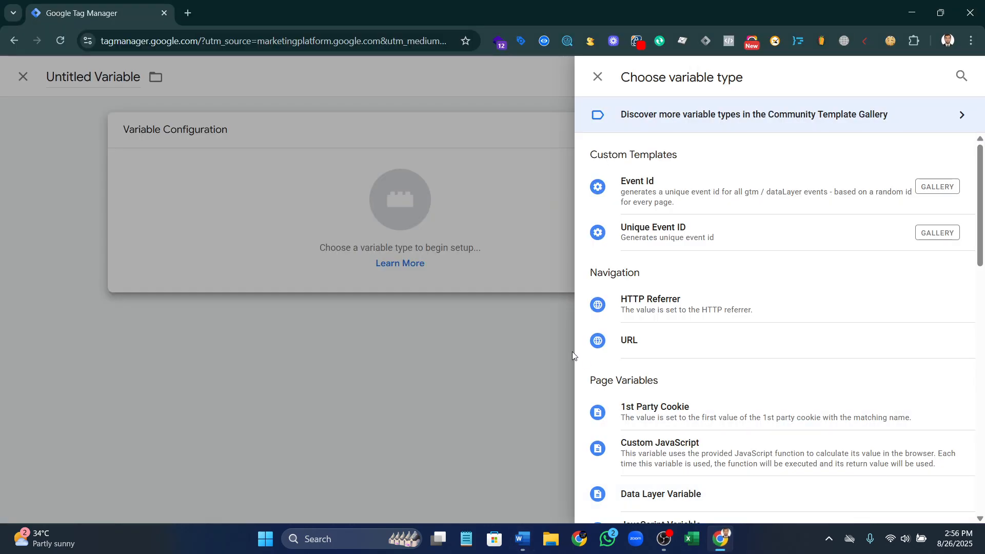
click(685, 497)
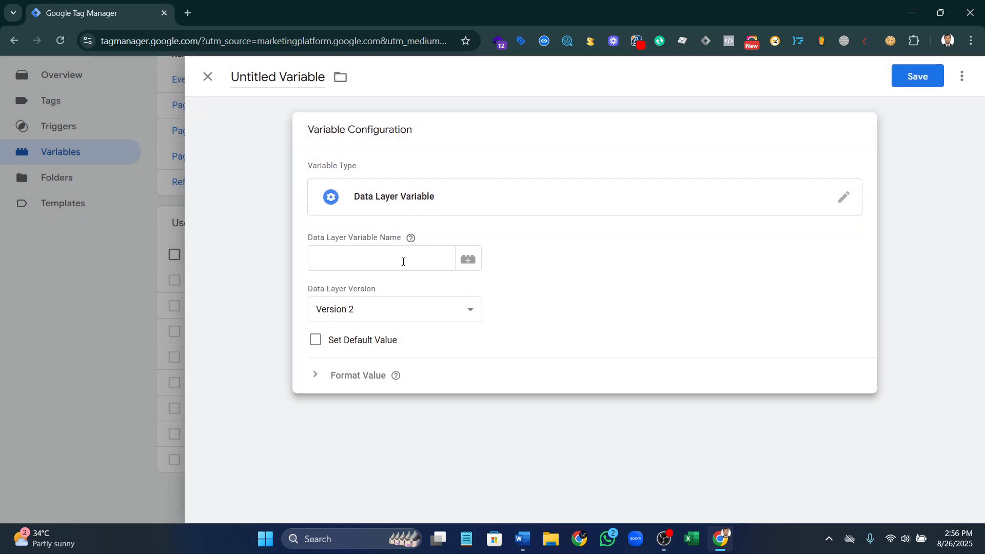
click(400, 259)
key(ctrl+v)
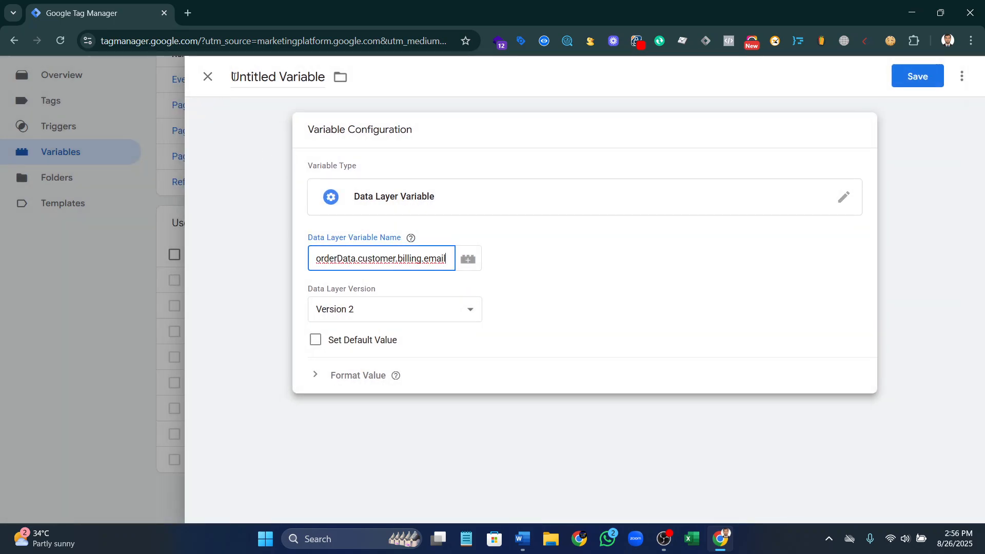
- Title the email variable "dlv-Emails" and save it
drag(234, 77, 340, 77)
text(dlv-Emails)
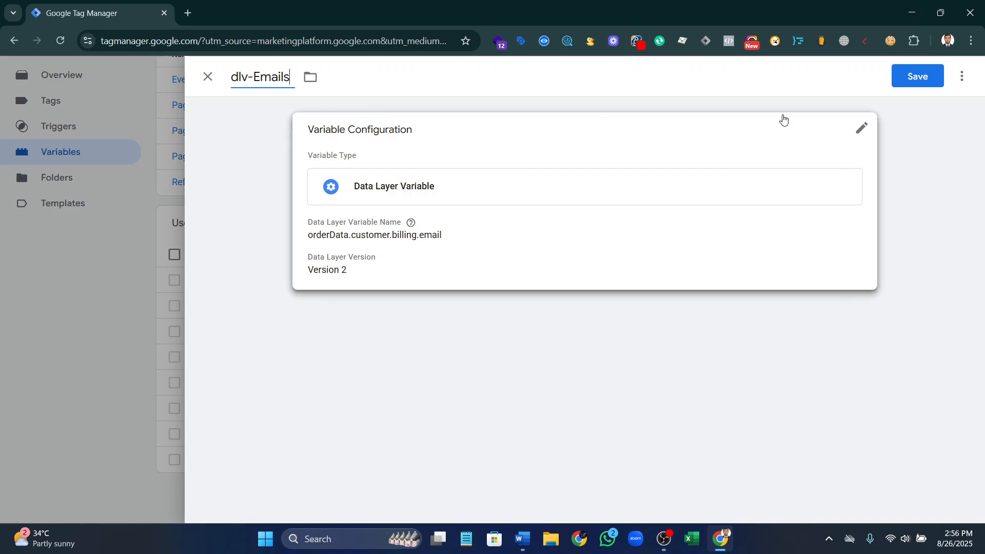
click(919, 78)
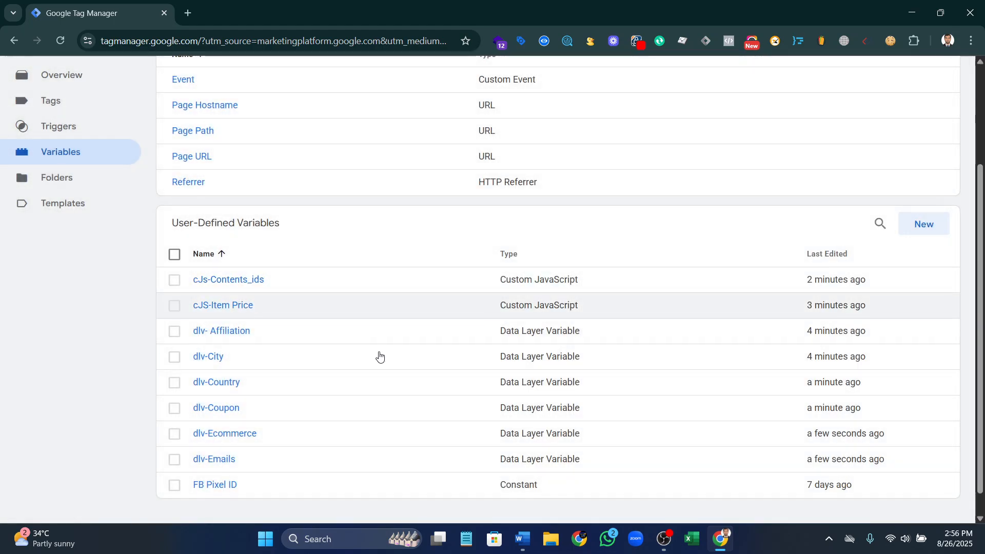
click(924, 224)
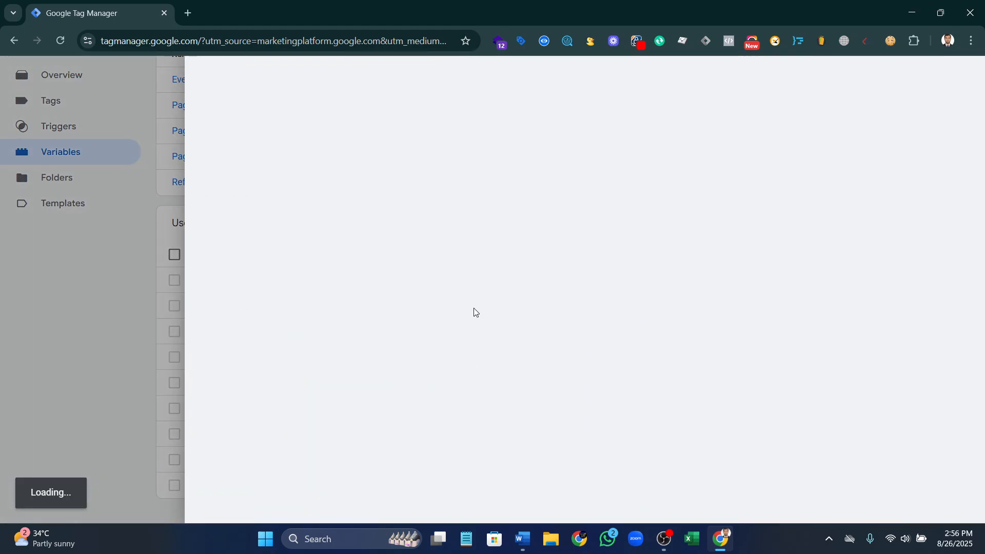
click(667, 272)
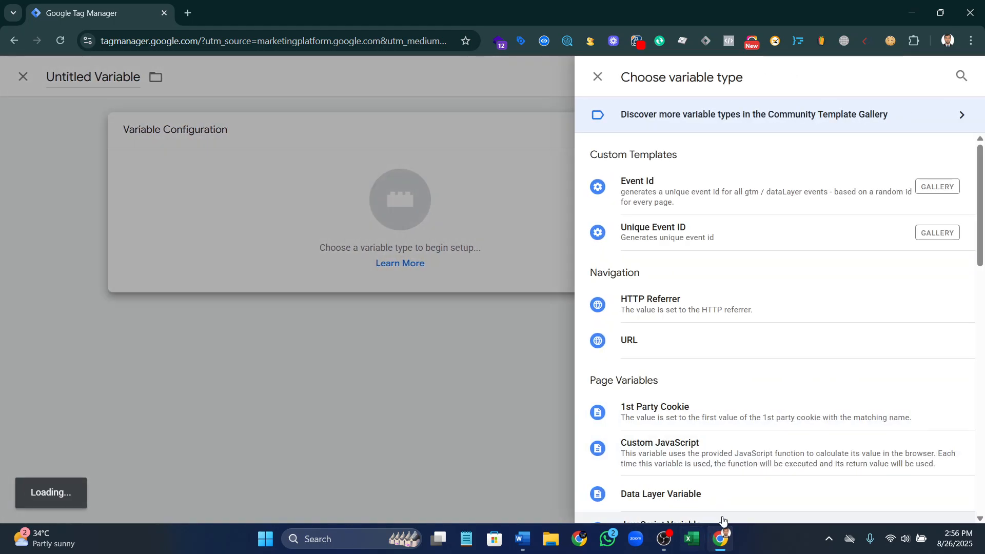
scroll(662, 473, down, 3)
click(682, 372)
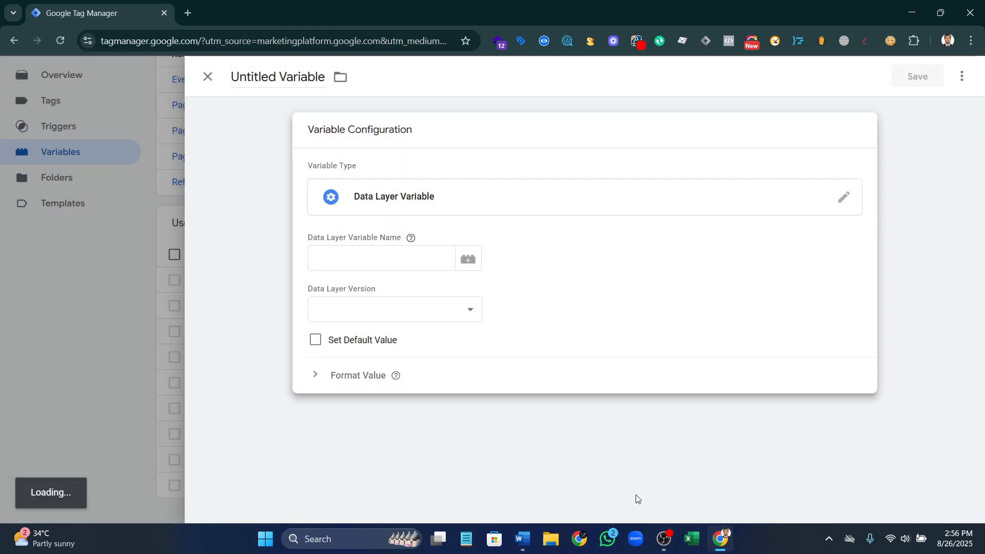
- Switch to the Word document and copy the whole JavaScript function under the cJS- Event Time_FB entry
click(529, 542)
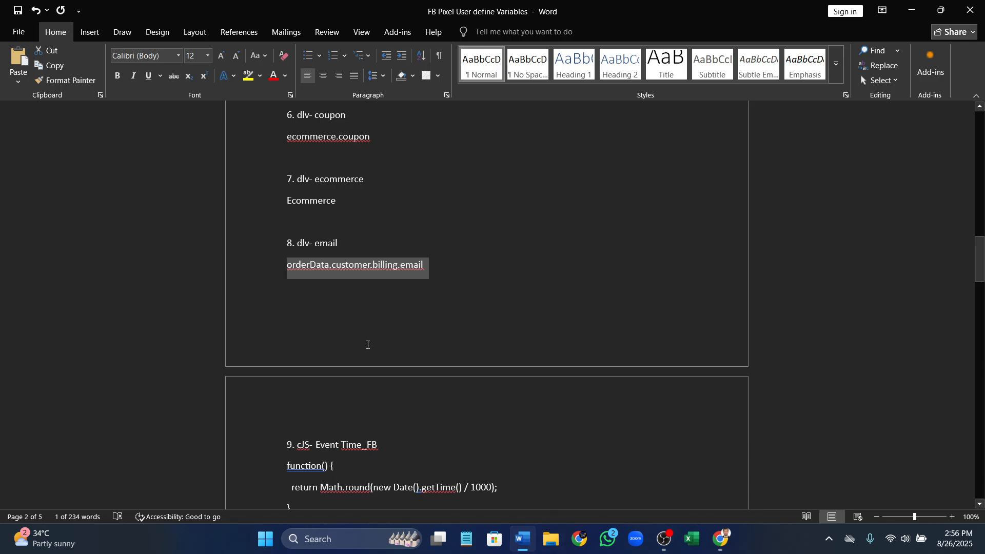
scroll(367, 345, down, 4)
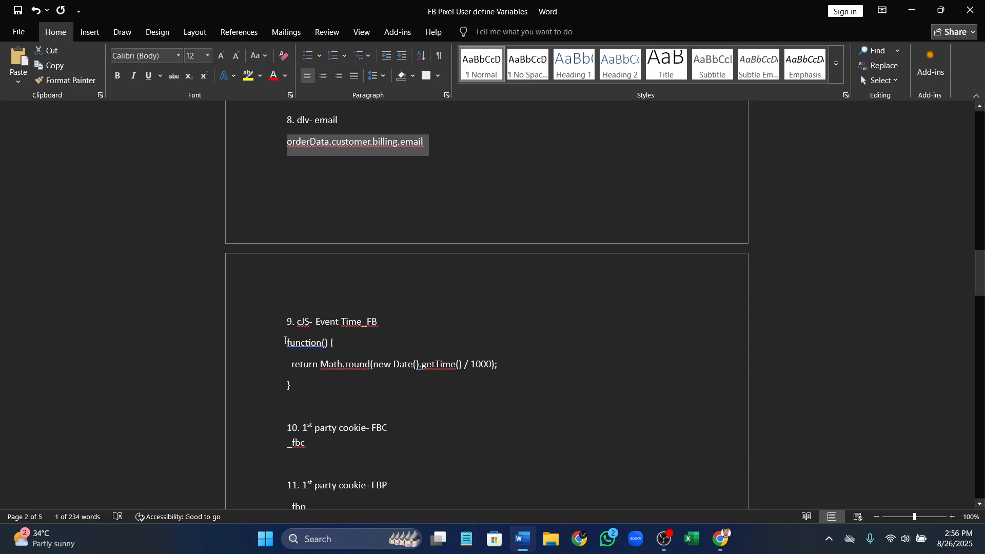
drag(286, 341, 361, 325)
key(ctrl+c)
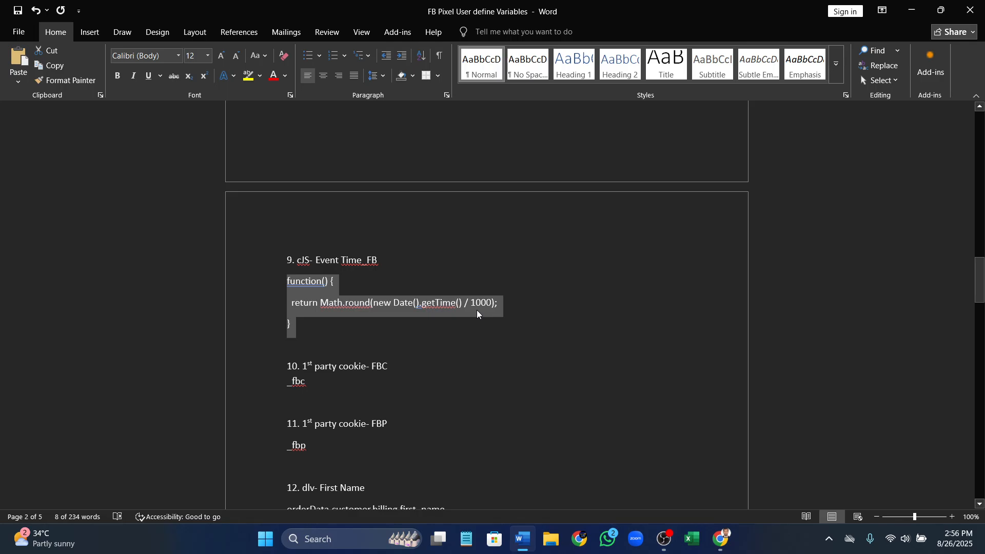
- Back in Tag Manager, discard the untitled data layer variable and create a Custom JavaScript variable containing the copied event time function
click(720, 538)
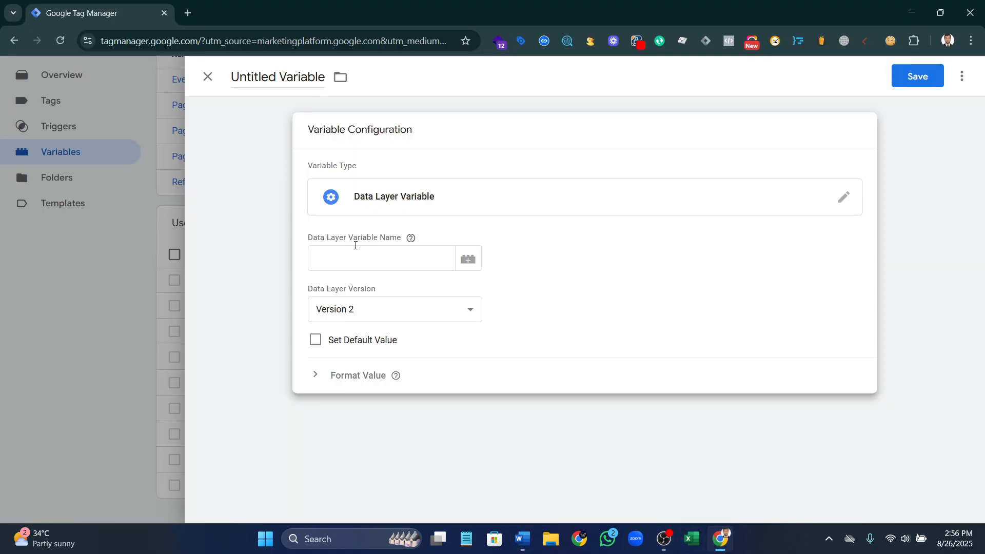
click(208, 76)
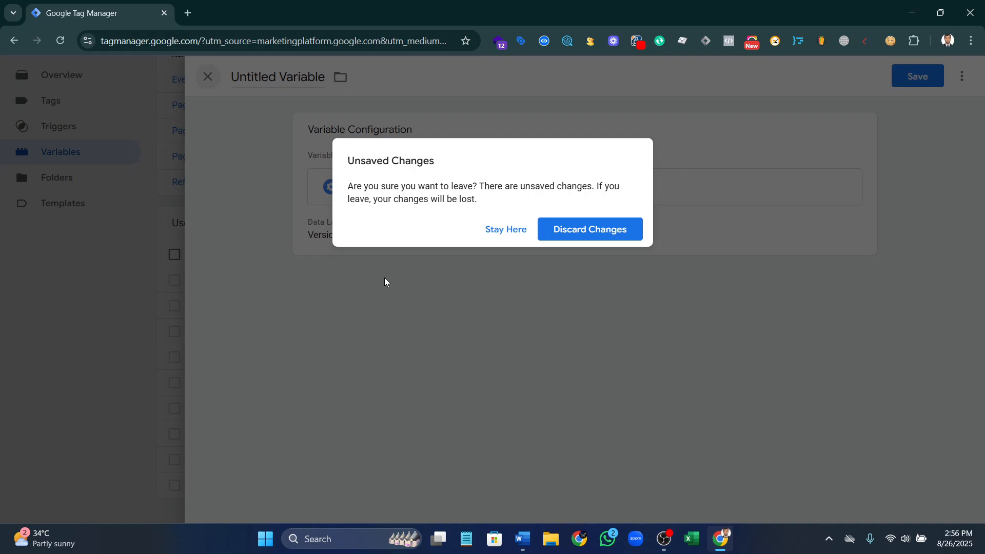
click(561, 229)
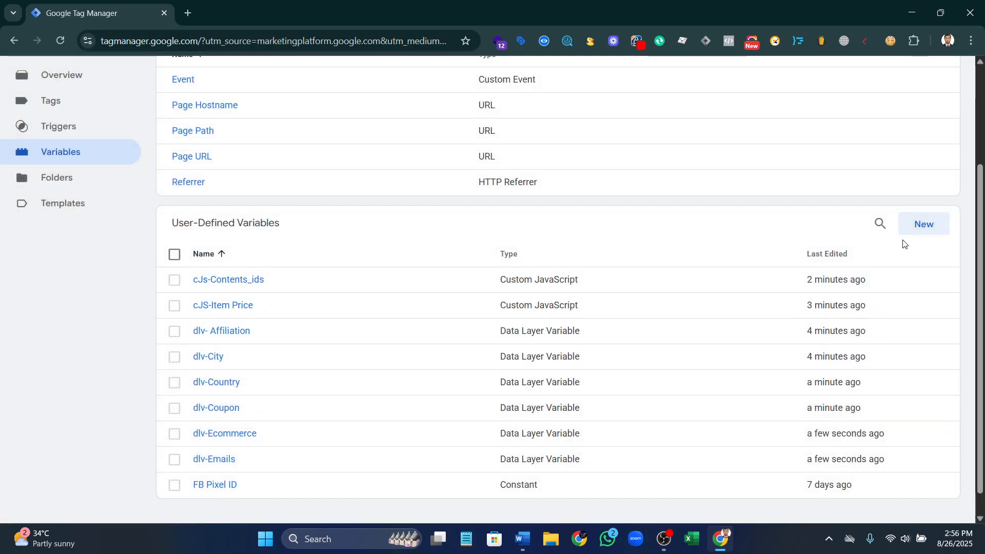
click(921, 224)
click(559, 214)
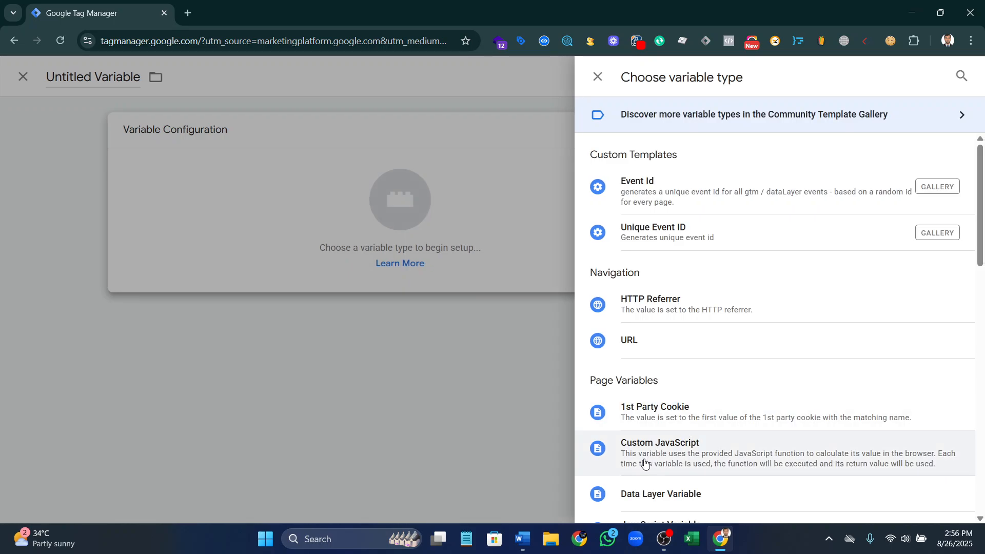
click(706, 461)
key(ctrl+v)
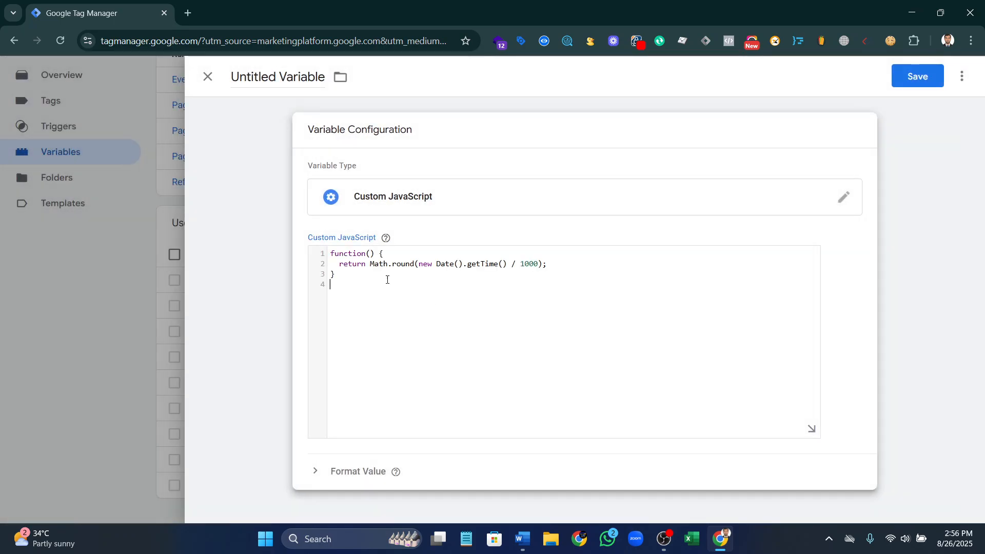
- Title the JavaScript variable "cJS- Event Time_FB", copying the name from the Word document, and save it
click(271, 72)
key(ctrl+a)
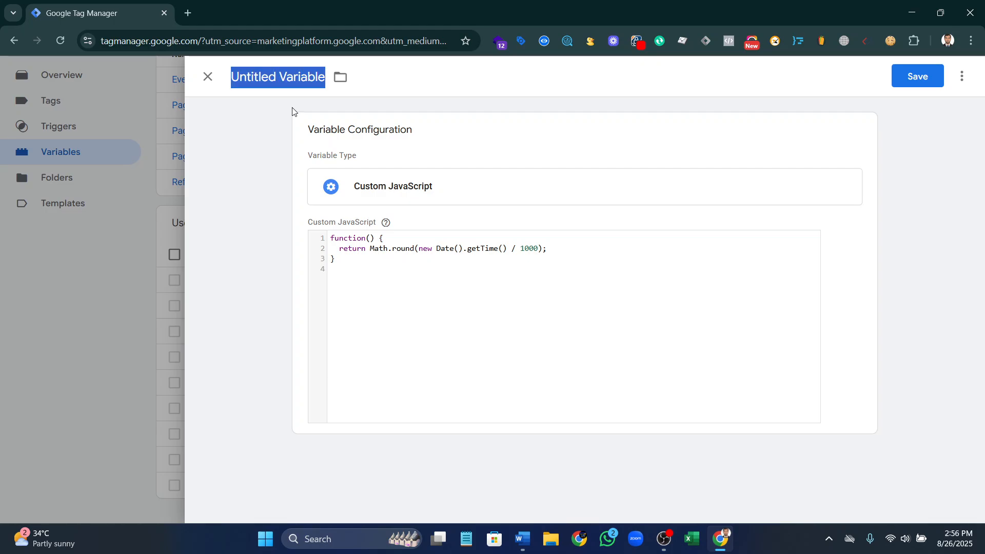
click(522, 539)
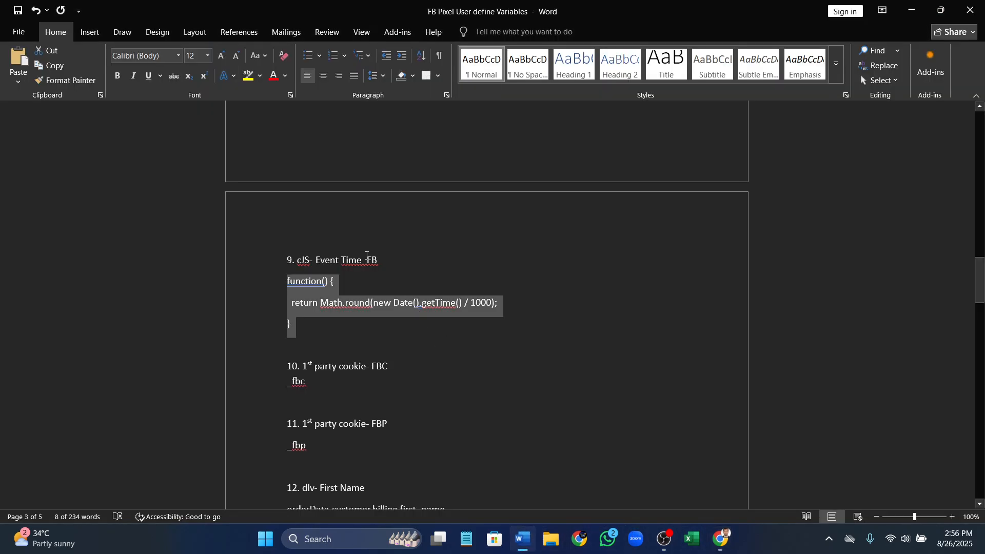
drag(386, 260, 298, 261)
key(ctrl+c)
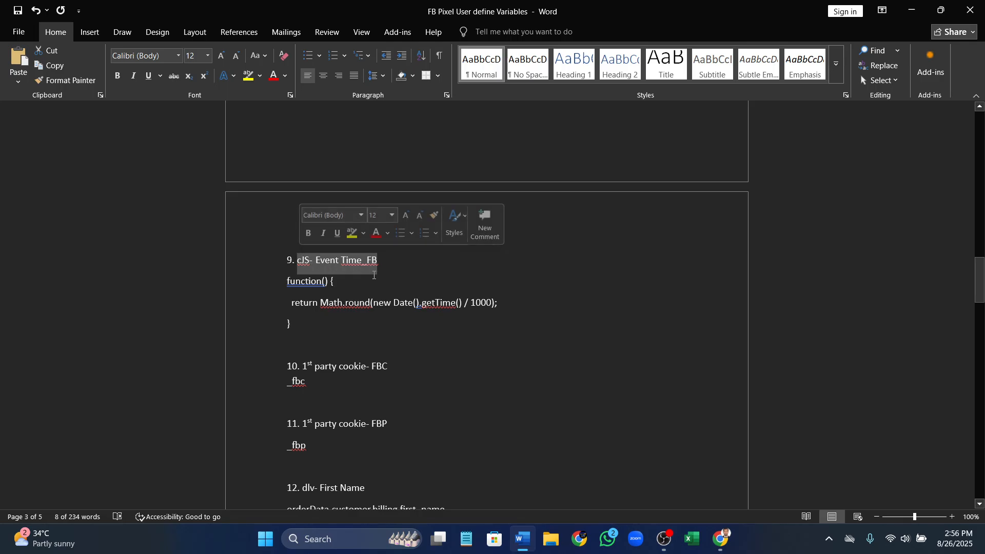
click(734, 541)
key(ctrl+v)
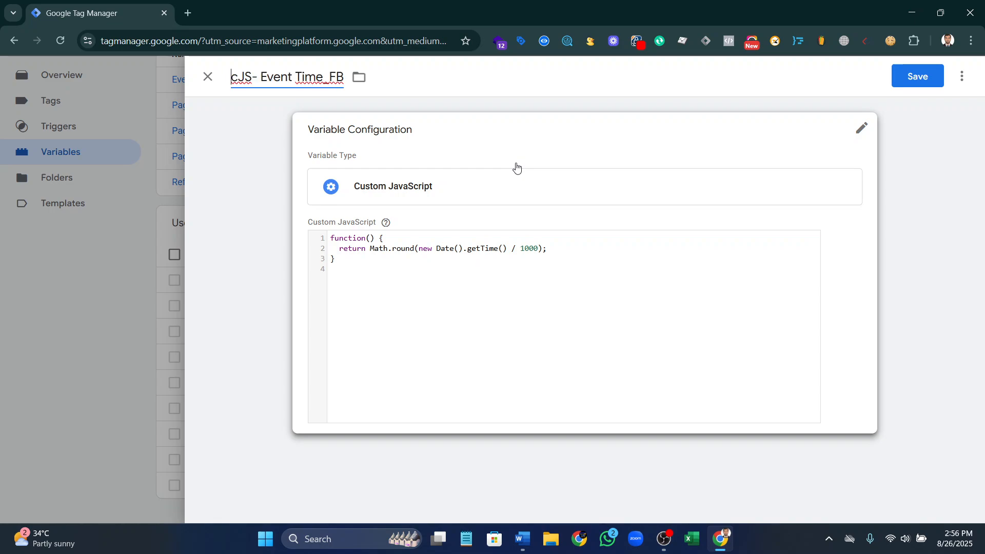
click(930, 81)
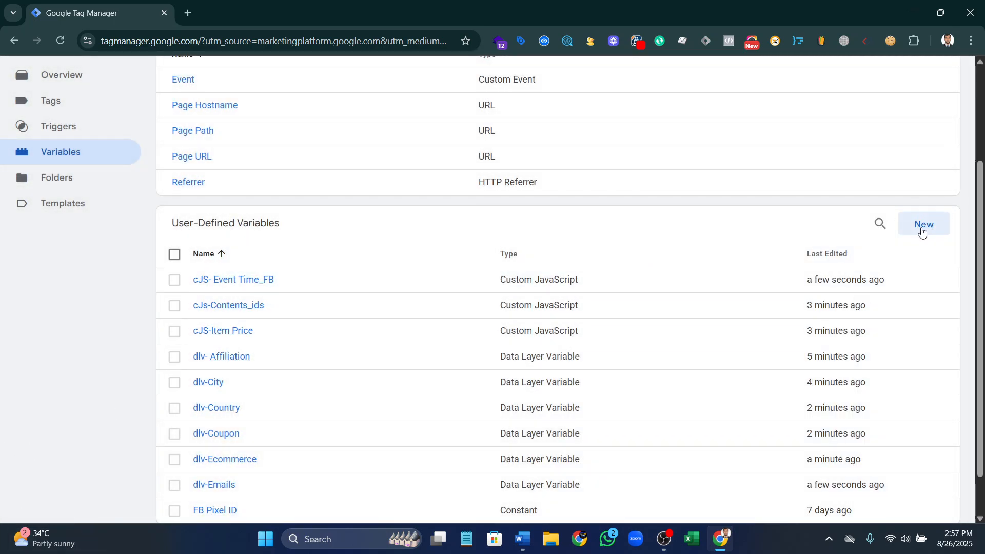
- Start the next user-defined variable and copy the title "1st party cookie- FBC" from entry 10 in the Word document
click(922, 232)
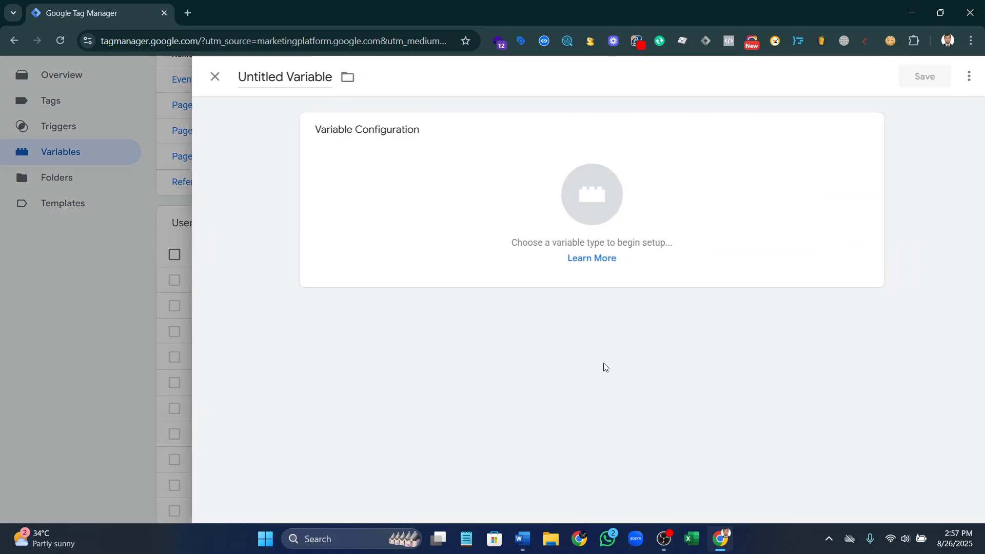
click(579, 238)
click(524, 543)
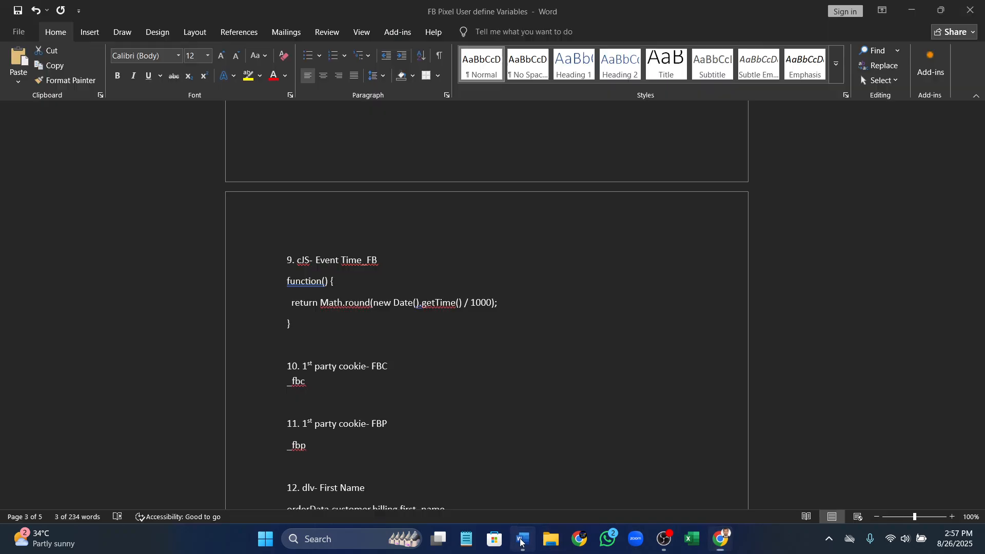
scroll(348, 341, down, 2)
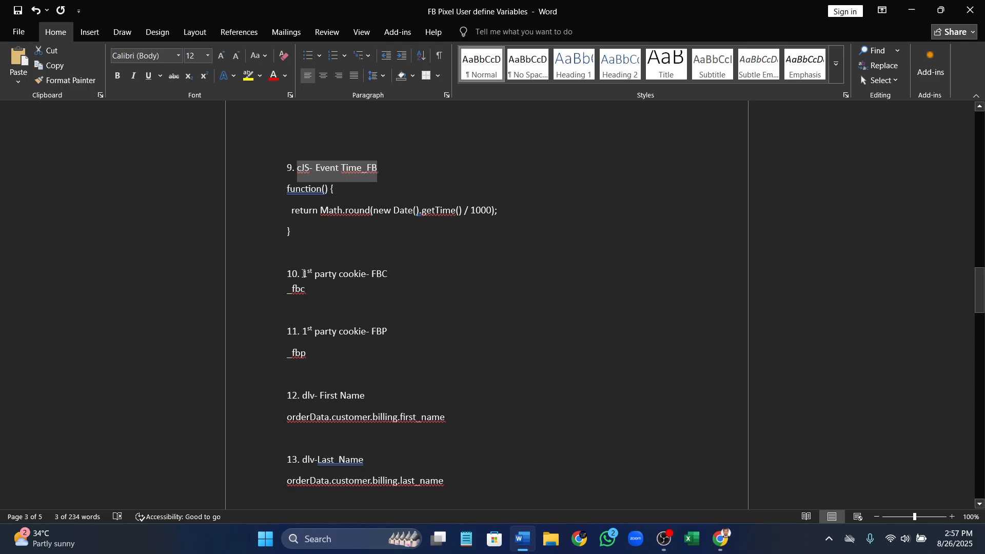
drag(303, 273, 396, 274)
key(ctrl+c)
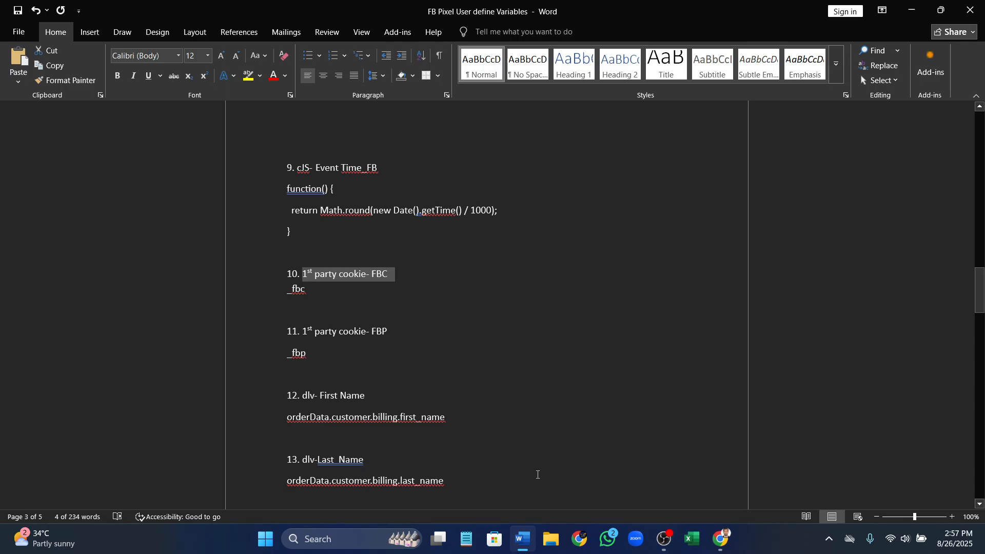
- Back in Tag Manager, set the type to 1st Party Cookie and title the variable with the copied "1st party cookie- FBC"
click(720, 538)
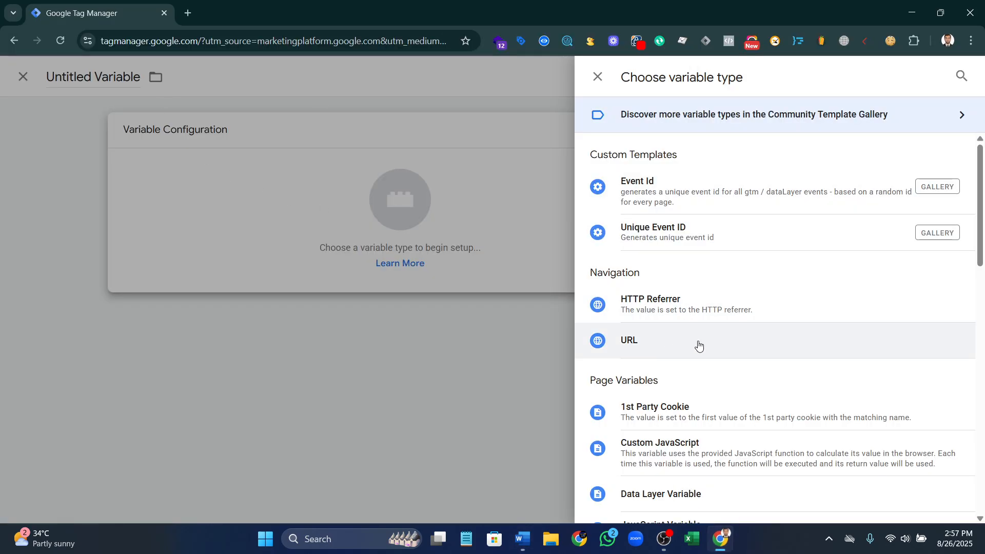
click(625, 409)
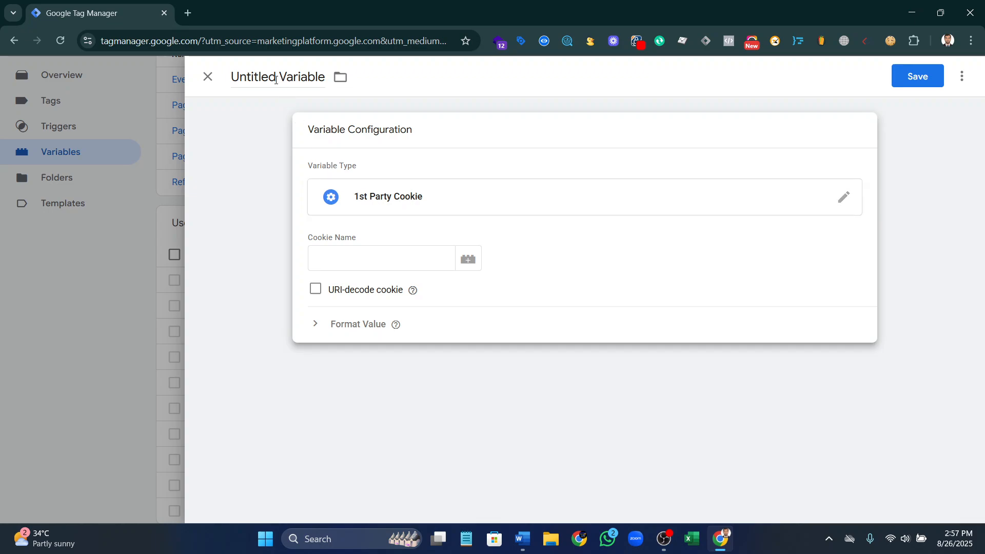
click(278, 77)
key(ctrl+a)
key(ctrl+v)
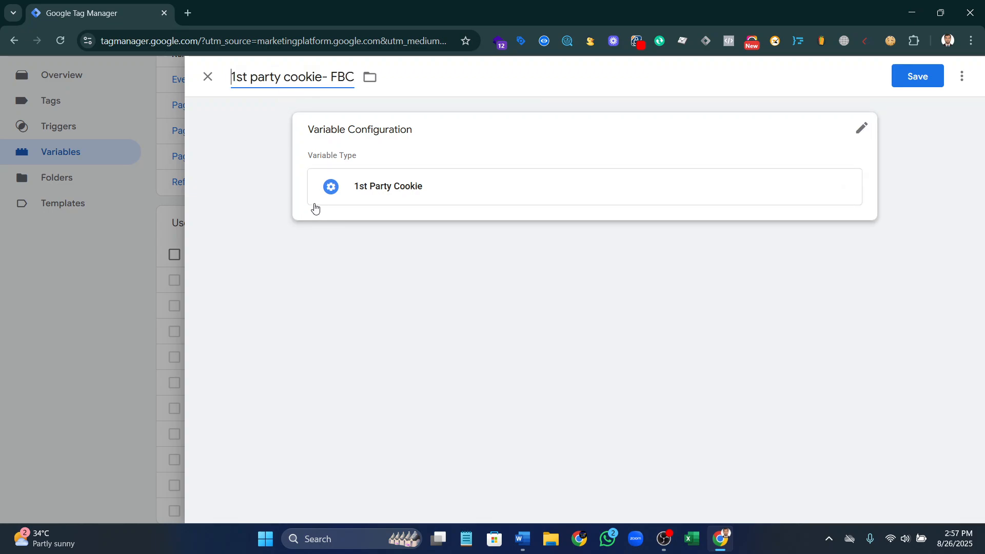
- Set the FBC variable's cookie name to _fbc and save it
click(378, 191)
click(362, 258)
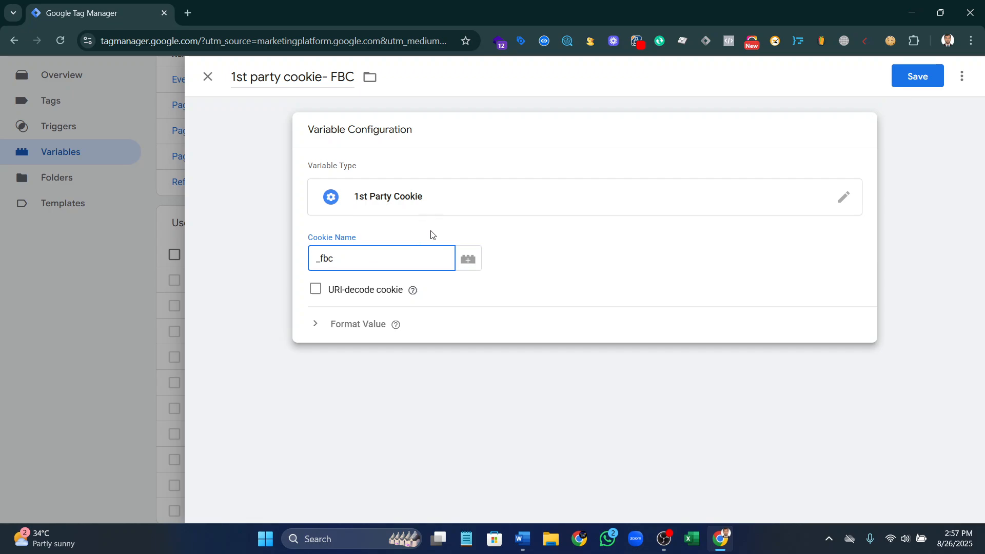
click(898, 83)
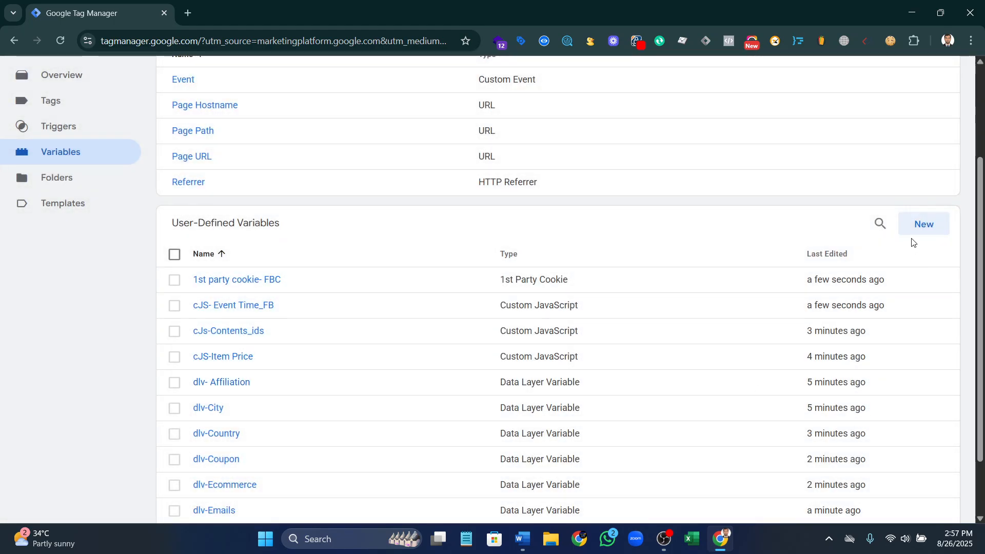
- Create a new user-defined variable of type 1st Party Cookie and title it "1st party cookie- FBP"
click(918, 230)
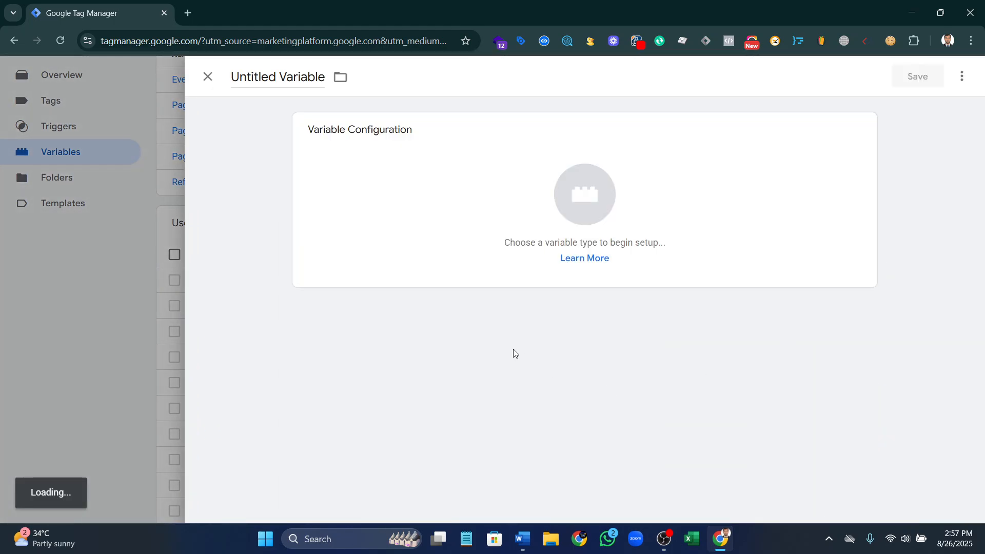
click(585, 265)
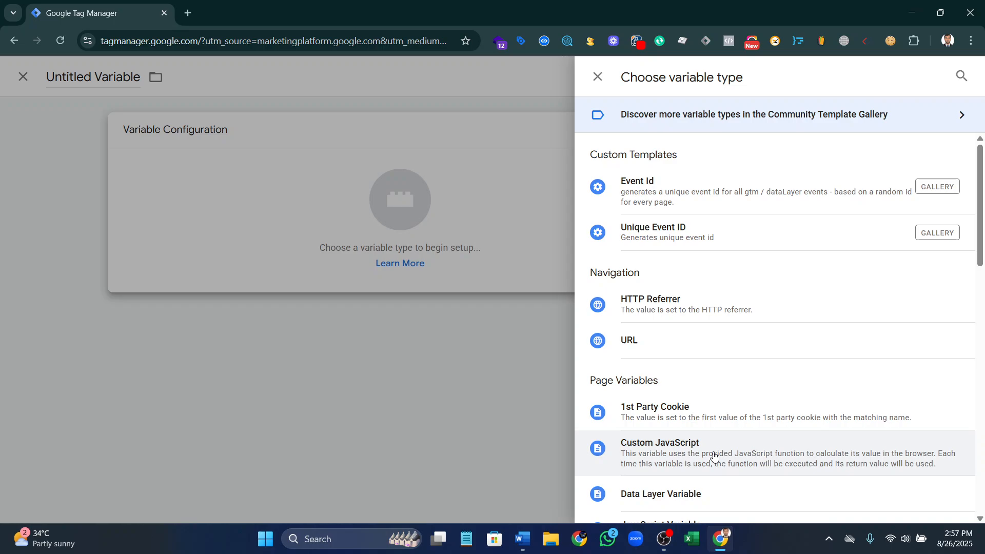
click(661, 413)
click(276, 77)
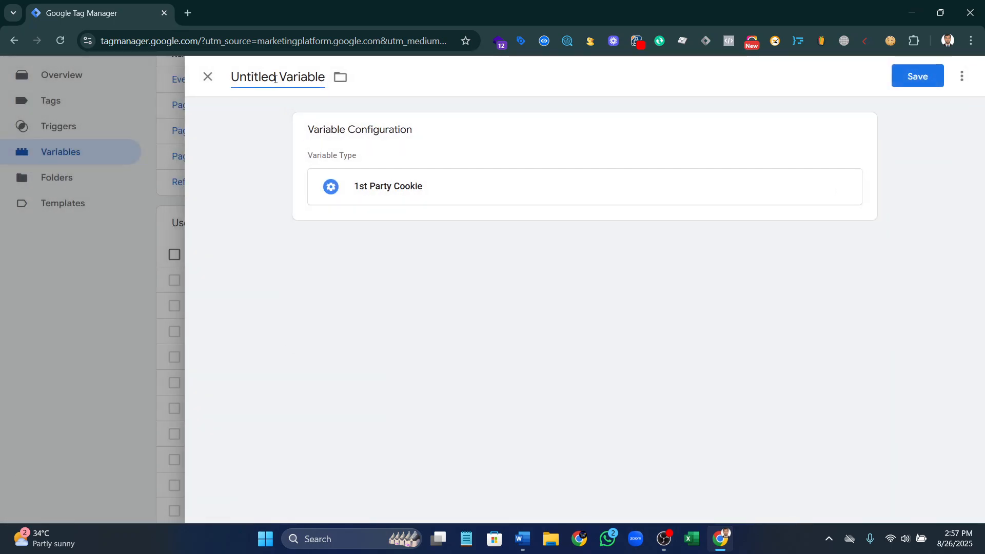
triple_click(276, 81)
key(ctrl+v)
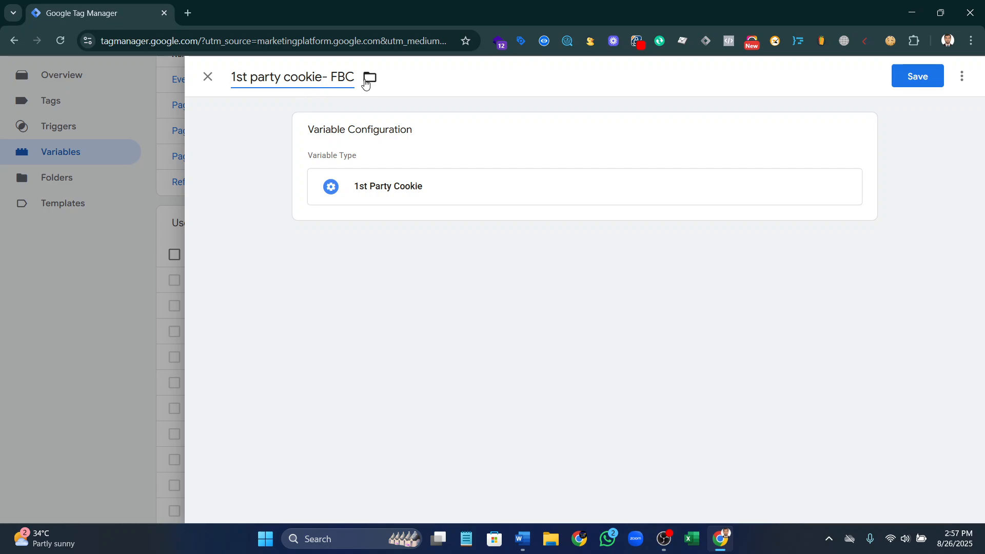
key(BackSpace)
text(P)
- Set the FBP variable's cookie name to _fbp and save it
click(464, 171)
click(334, 264)
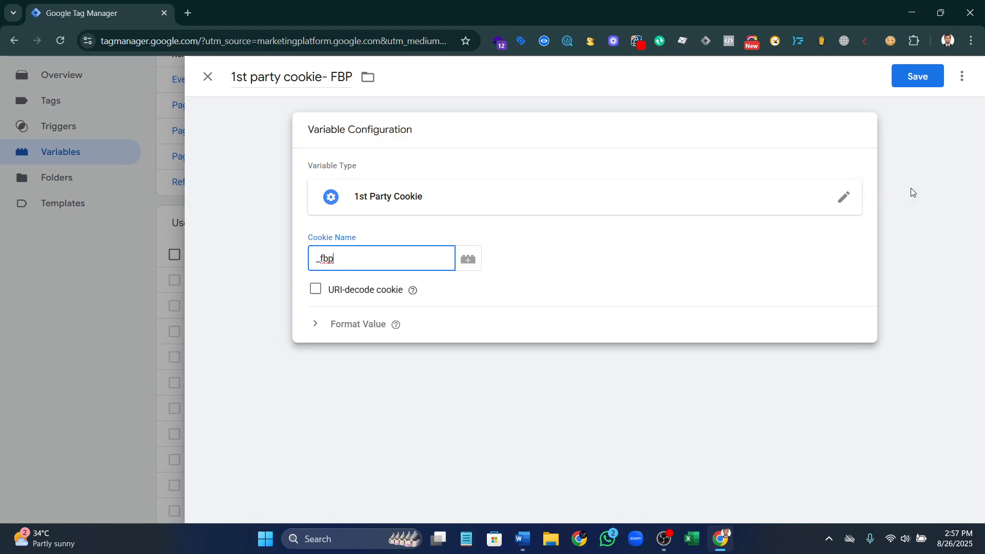
click(921, 76)
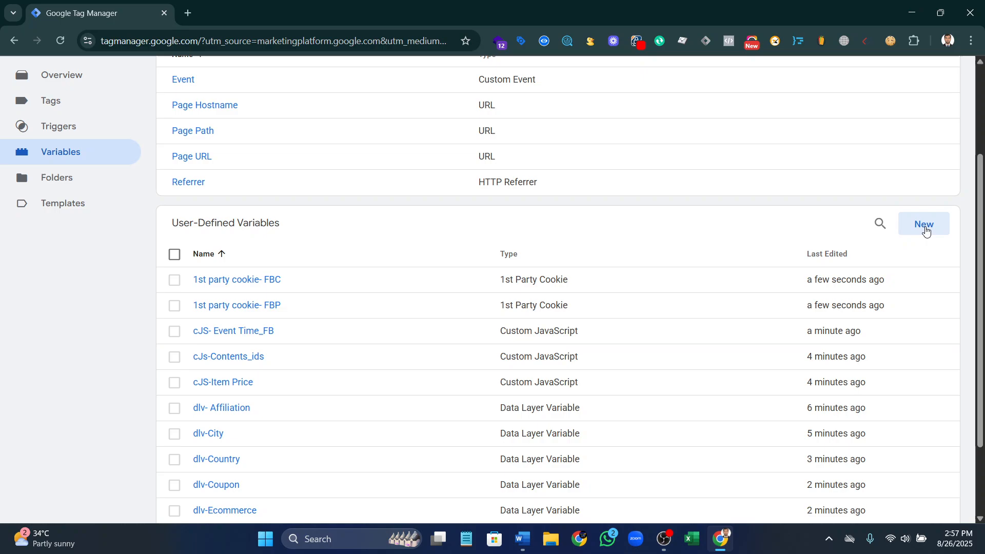
- Start the next user-defined variable and copy orderData.customer.billing.first_name from entry 12 in the Word document
click(923, 224)
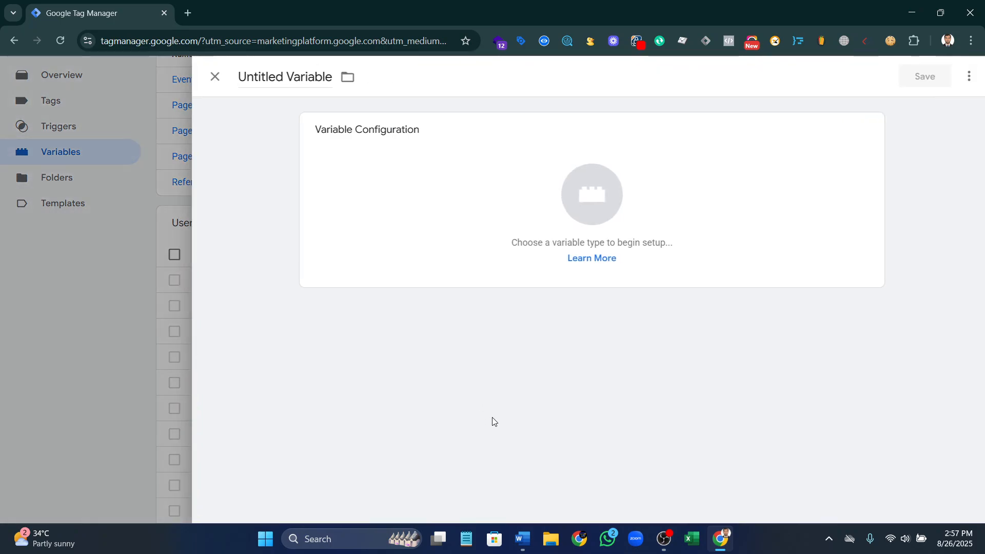
click(522, 538)
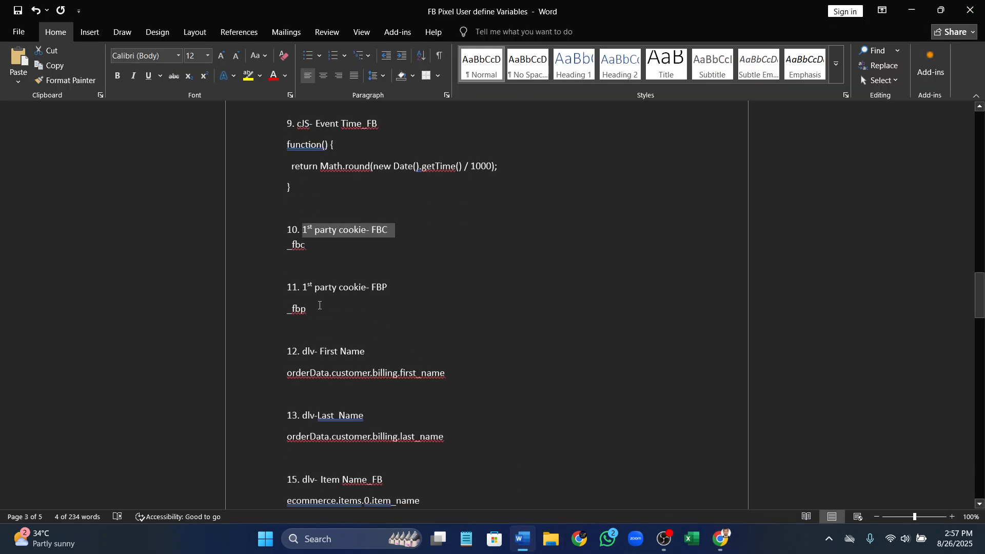
scroll(319, 305, down, 2)
drag(290, 323, 481, 333)
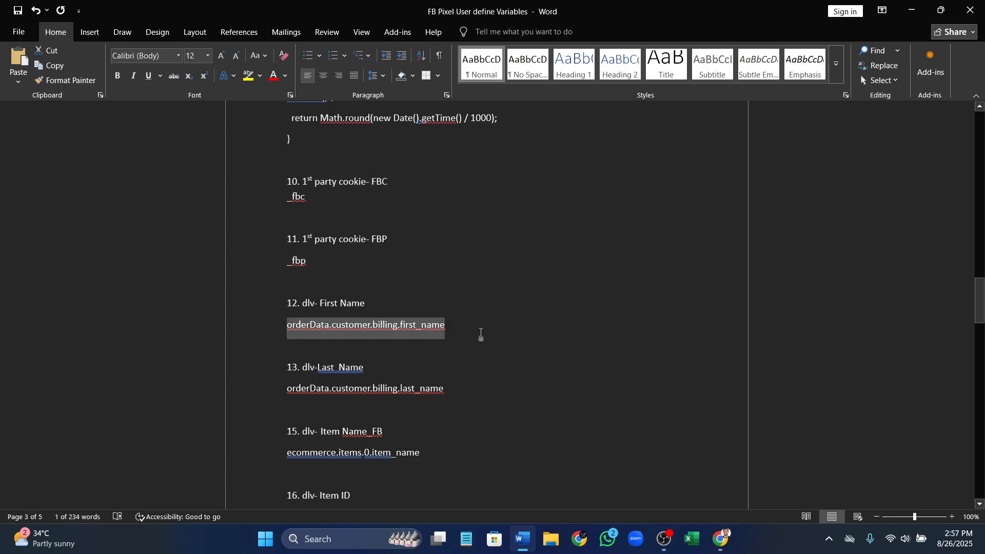
- Back in Tag Manager, set the type to Data Layer Variable and its data layer name to the copied orderData.customer.billing.first_name
click(720, 539)
click(604, 248)
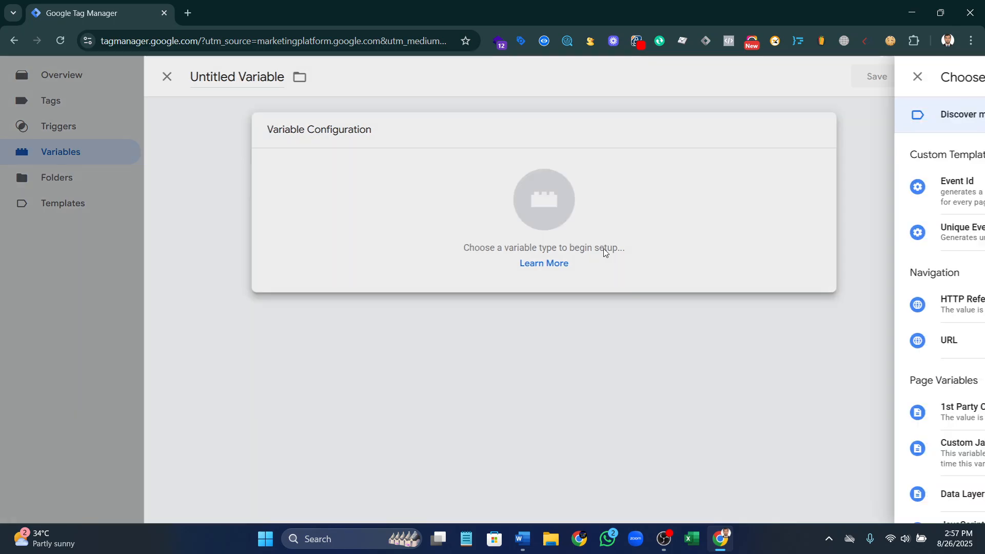
click(682, 495)
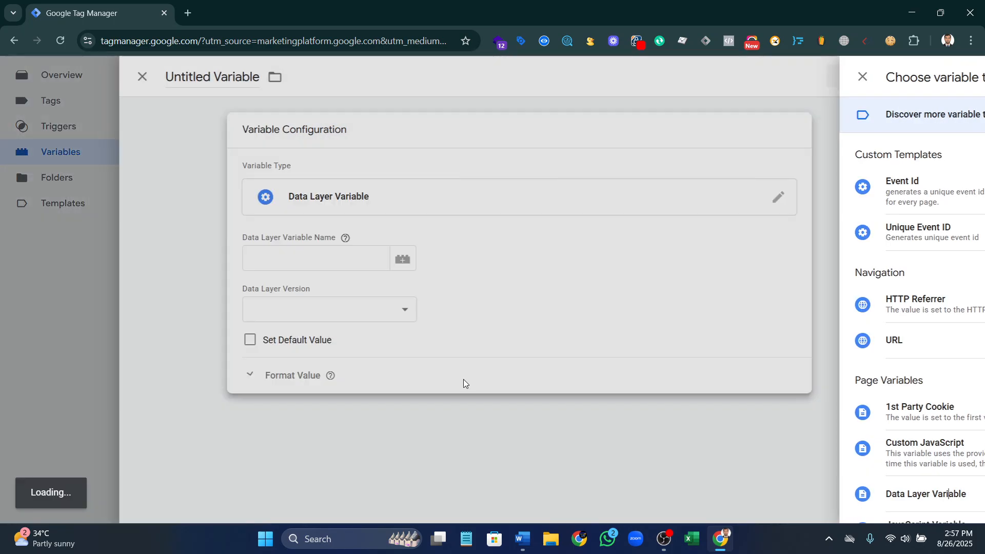
click(356, 261)
key(ctrl+v)
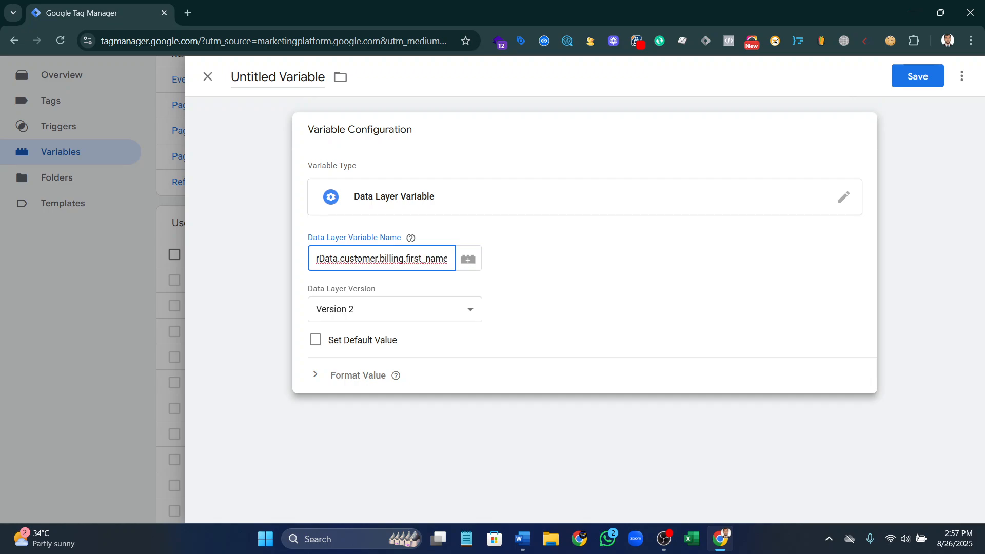
- Title the first-name variable "dlv-First Name" and save it
click(268, 77)
text(dlv-F)
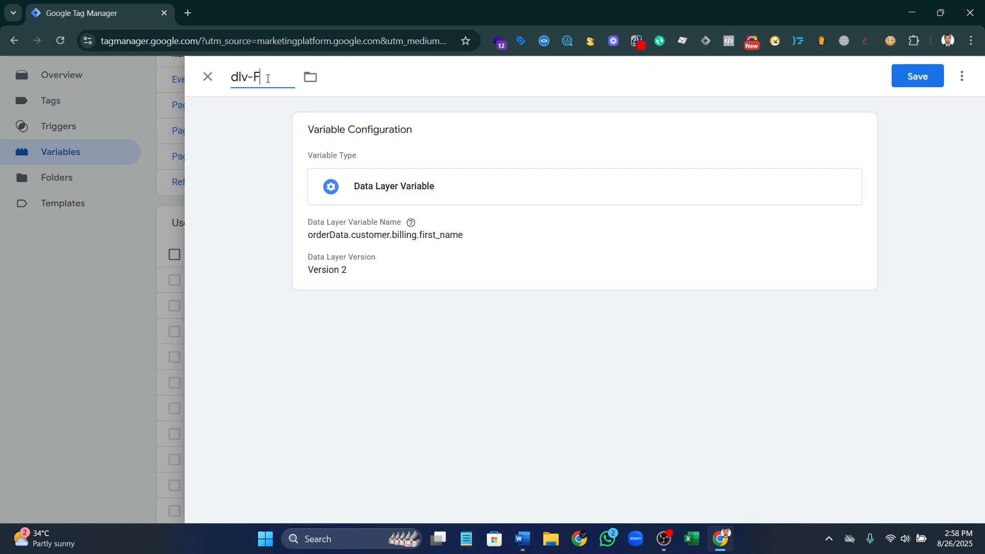
text(irst Name)
click(919, 89)
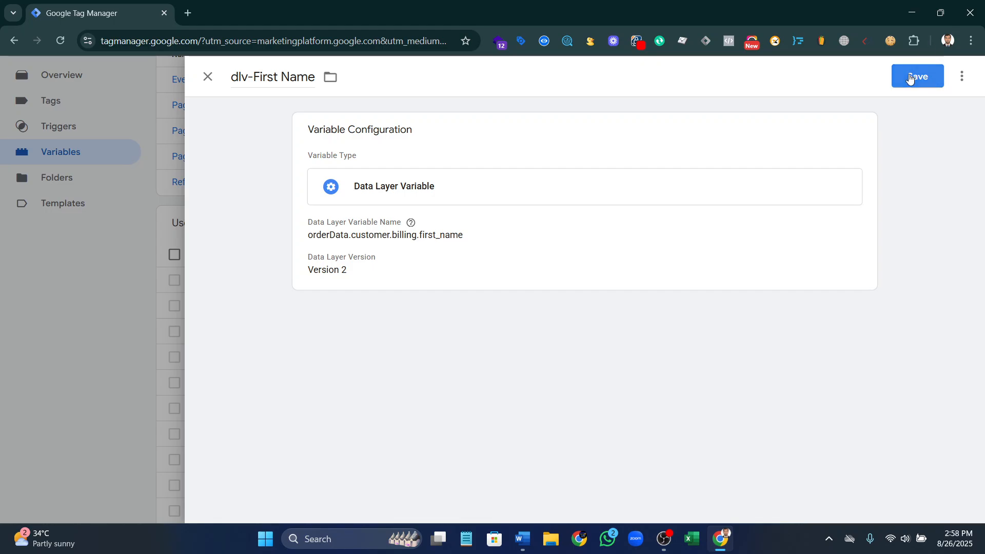
click(910, 77)
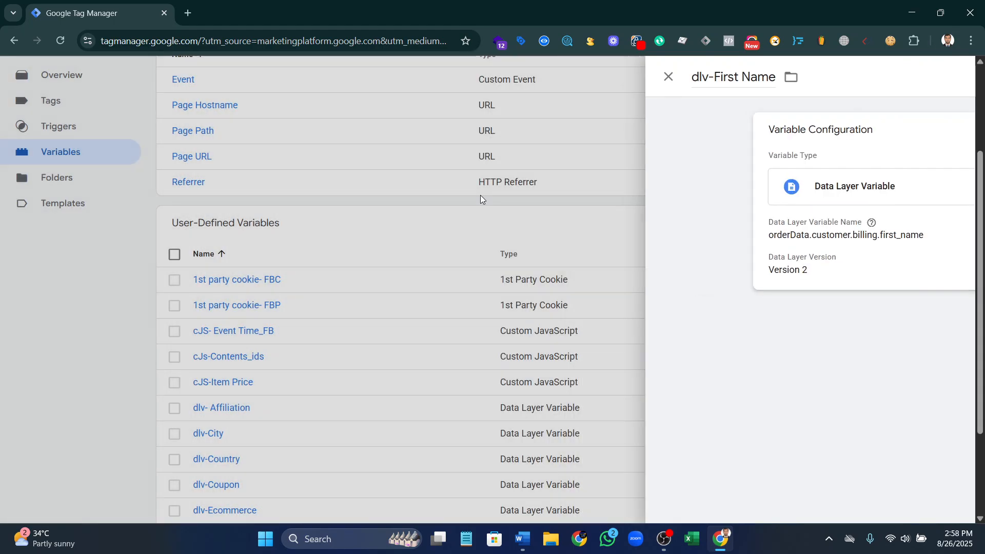
- Start another user-defined variable and set its type to Data Layer Variable
click(916, 225)
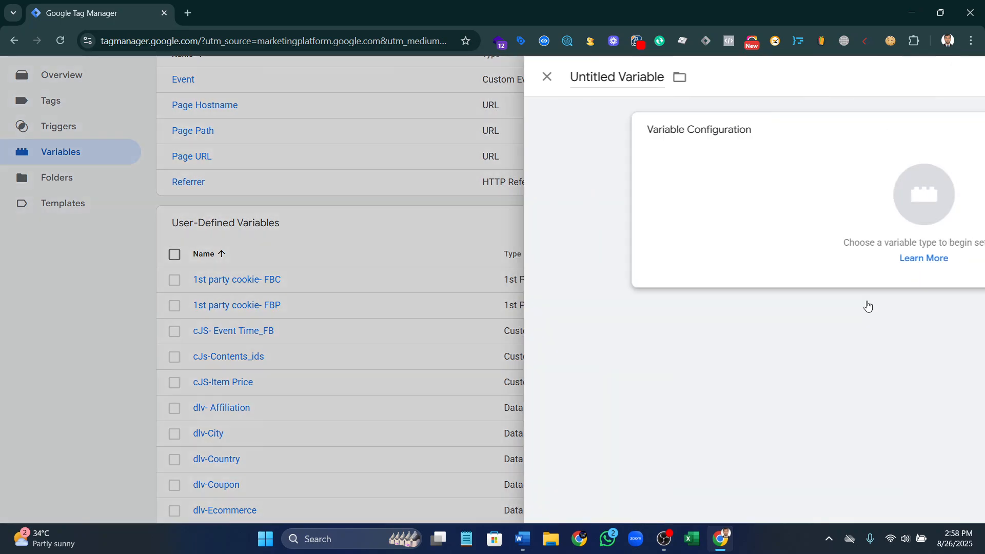
click(585, 258)
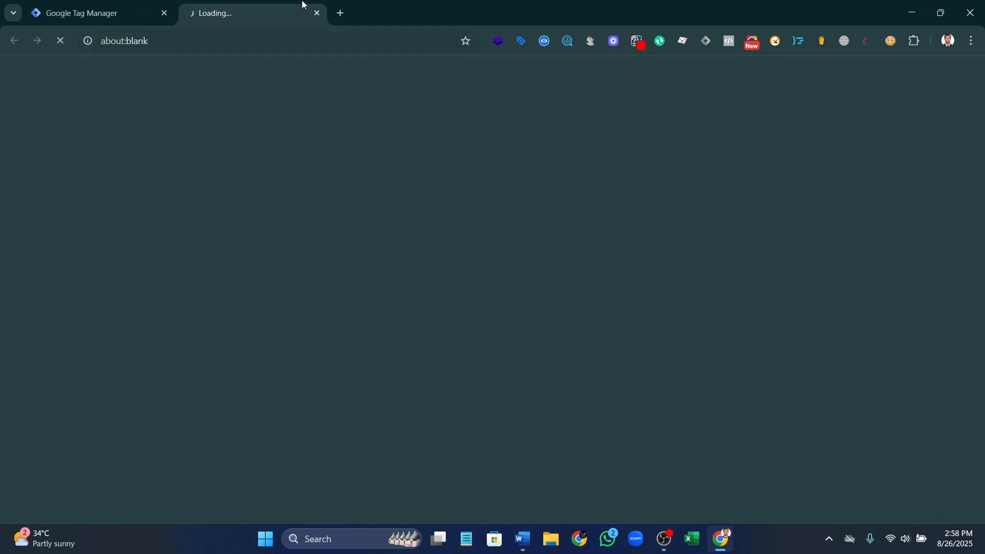
click(317, 13)
click(574, 191)
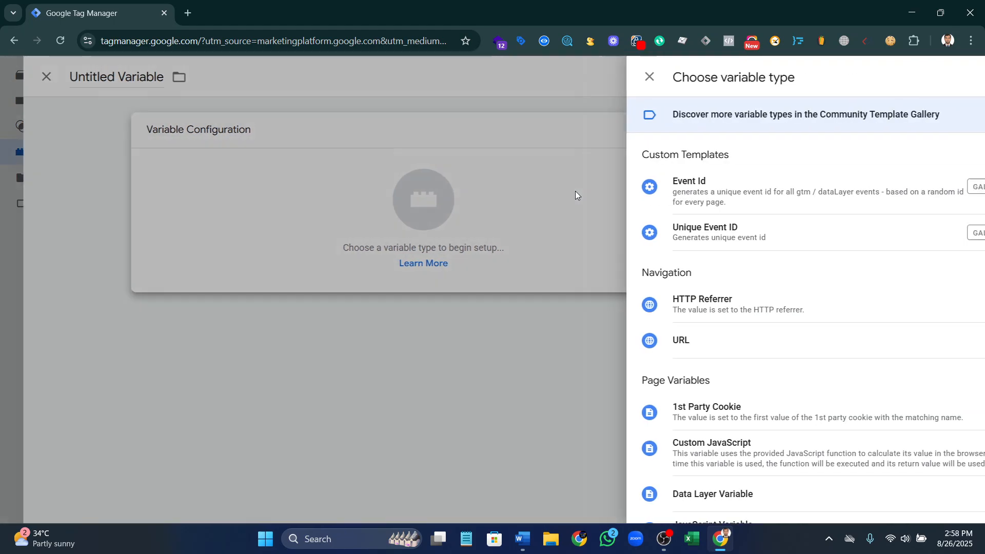
click(667, 496)
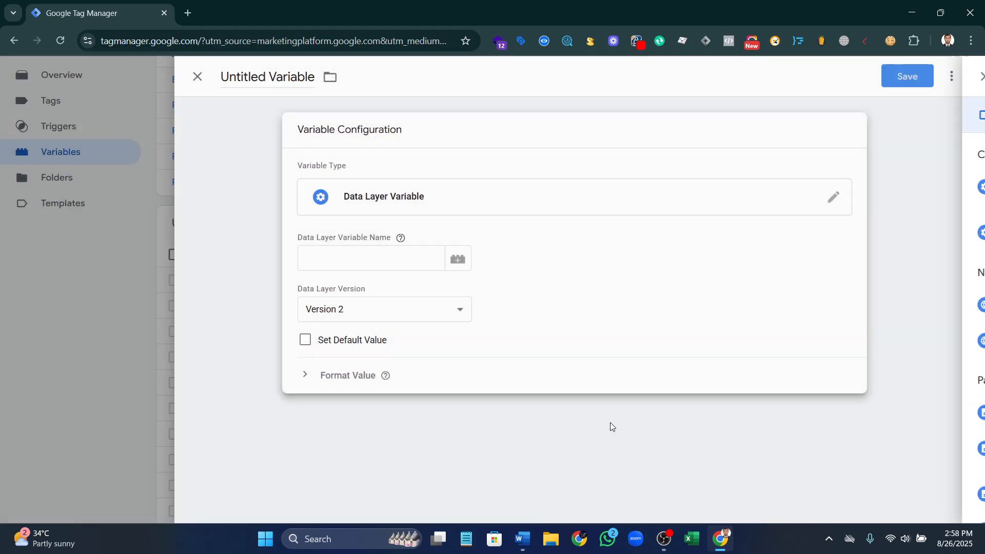
click(353, 267)
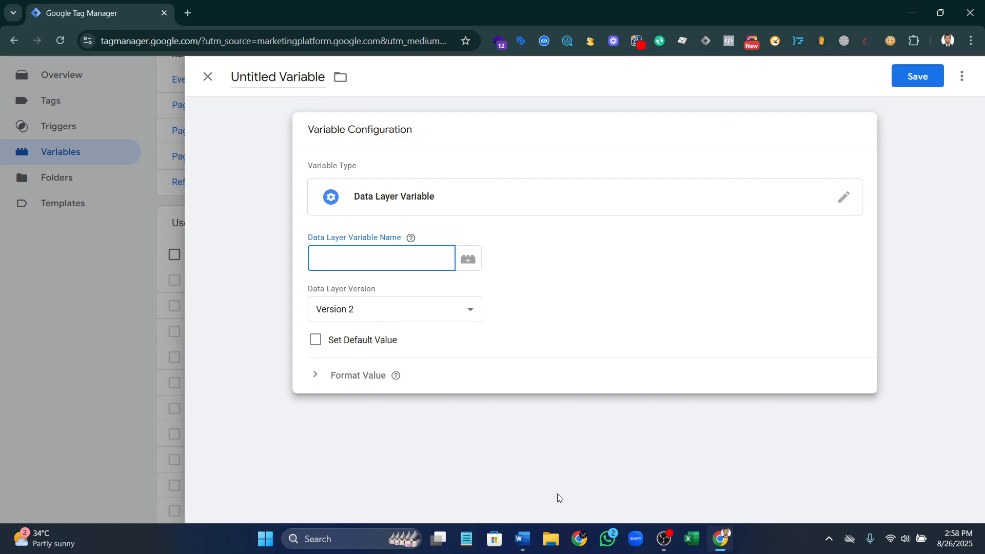
- Copy orderData.customer.billing.last_name from entry 13 in the Word document and use it as the data layer variable name in Tag Manager
click(523, 539)
scroll(486, 470, down, 2)
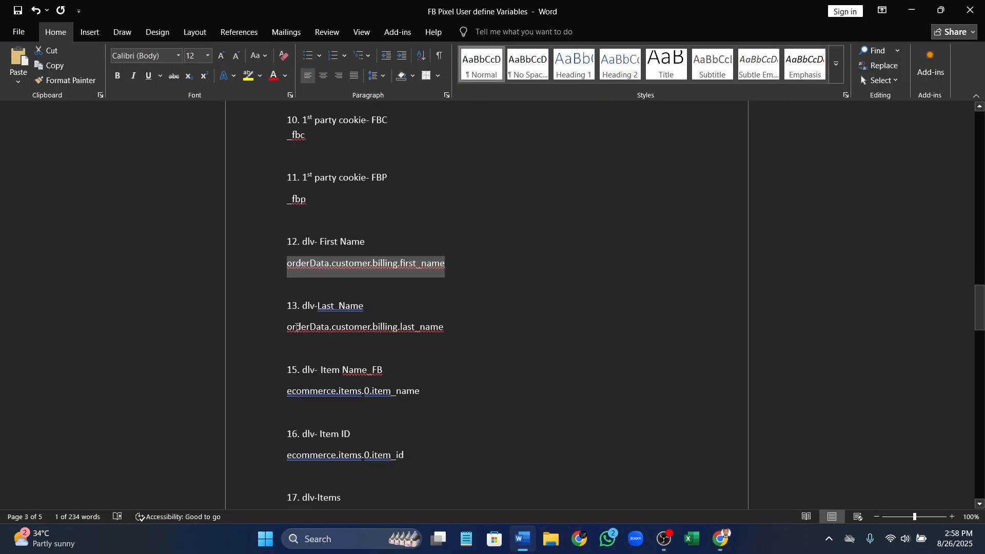
drag(294, 326, 448, 330)
key(ctrl+c)
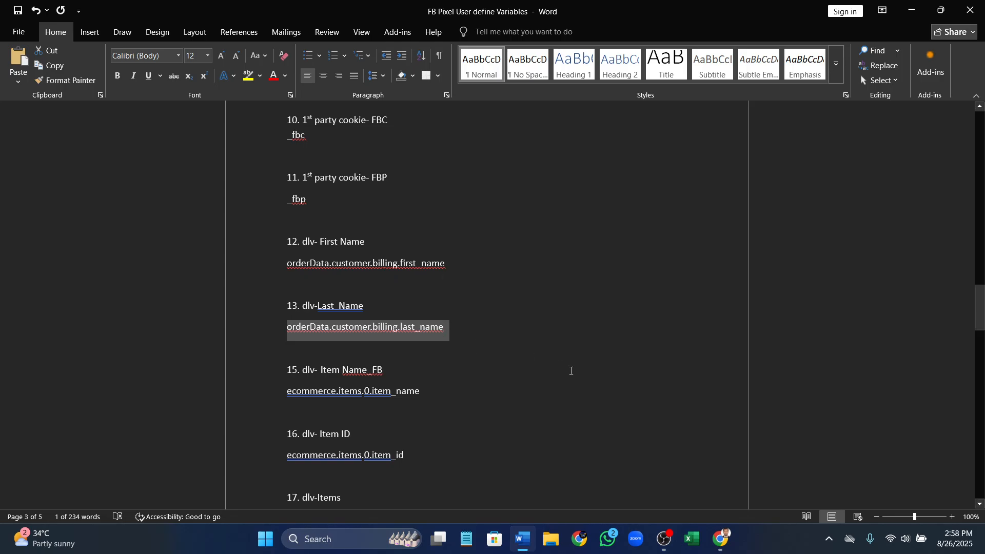
click(721, 539)
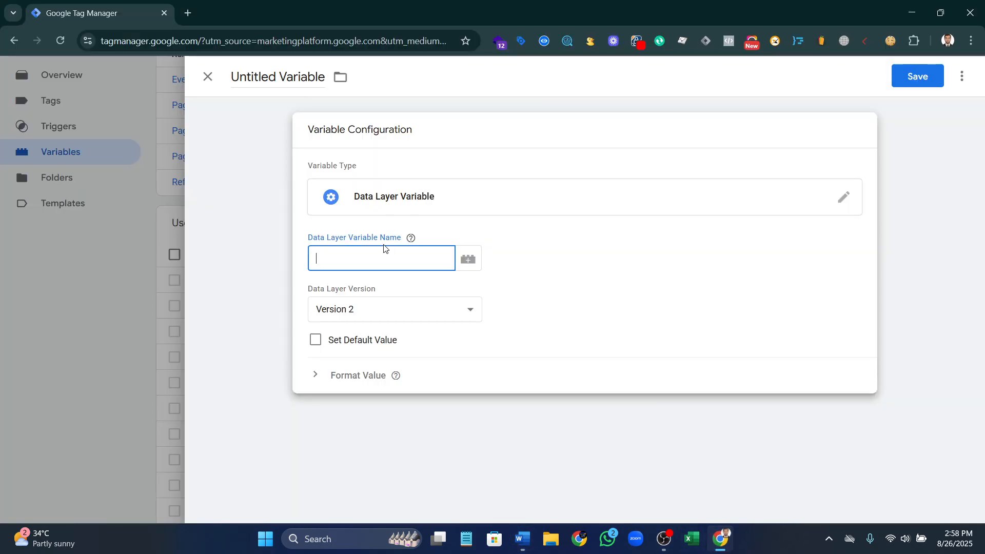
key(ctrl+v)
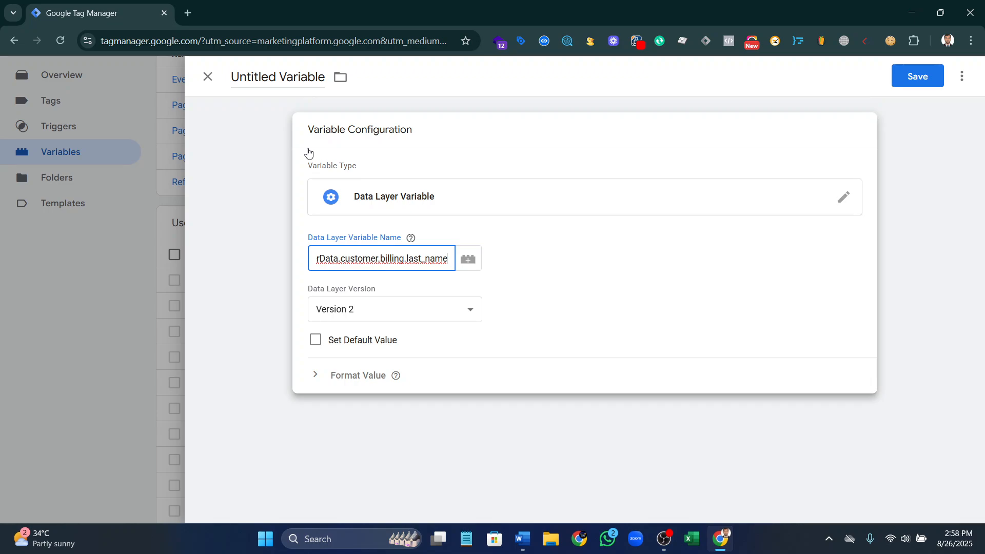
- Title the last-name variable "dlv-Last Name" and save it
click(271, 75)
key(ctrl+a)
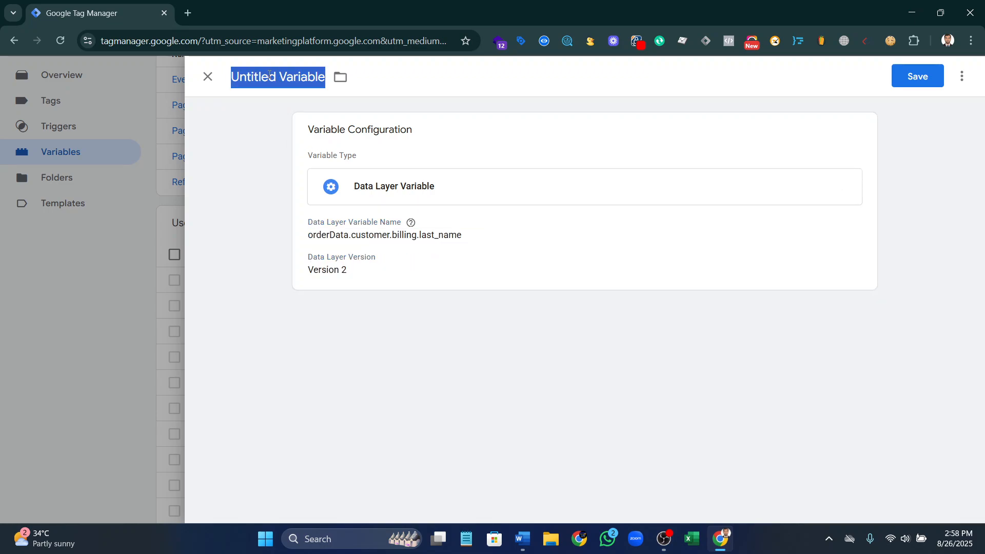
text(dlvLast)
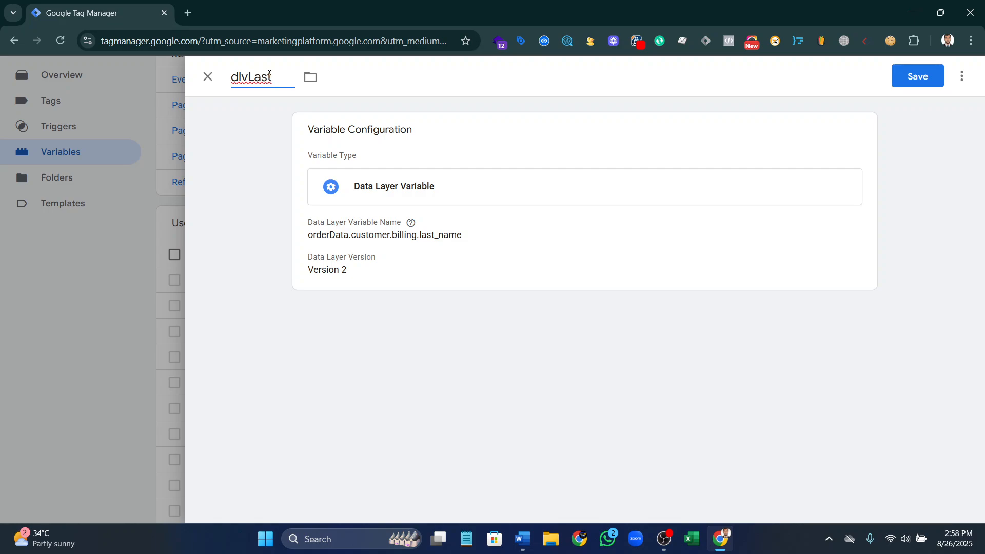
text( Name-)
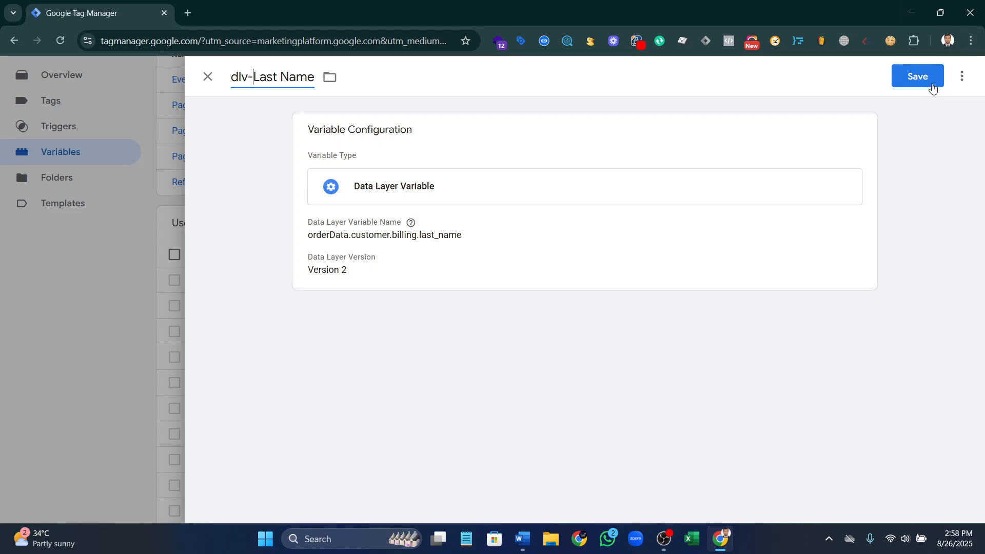
click(931, 79)
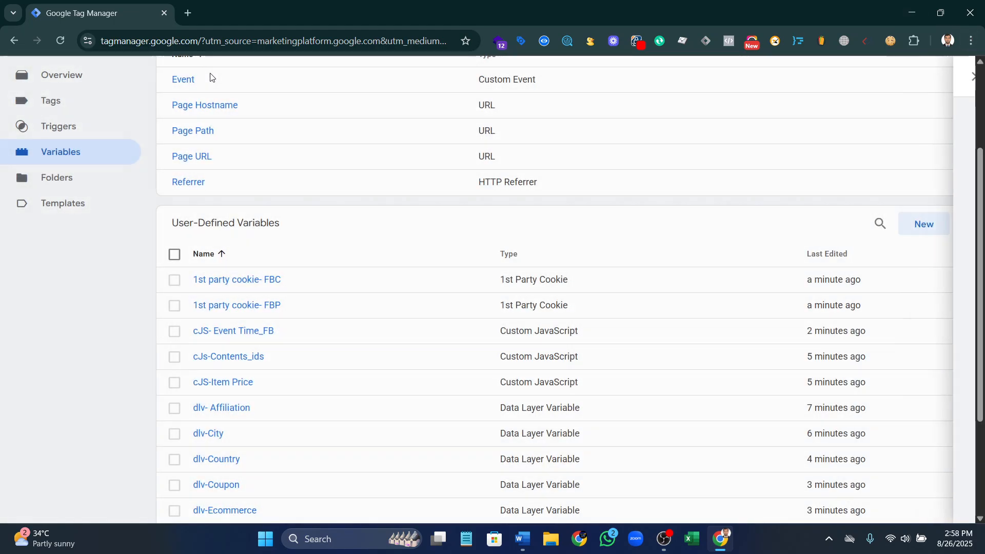
- Start the next user-defined variable and copy ecommerce.items.0.item_name from entry 15 in the Word document
click(937, 237)
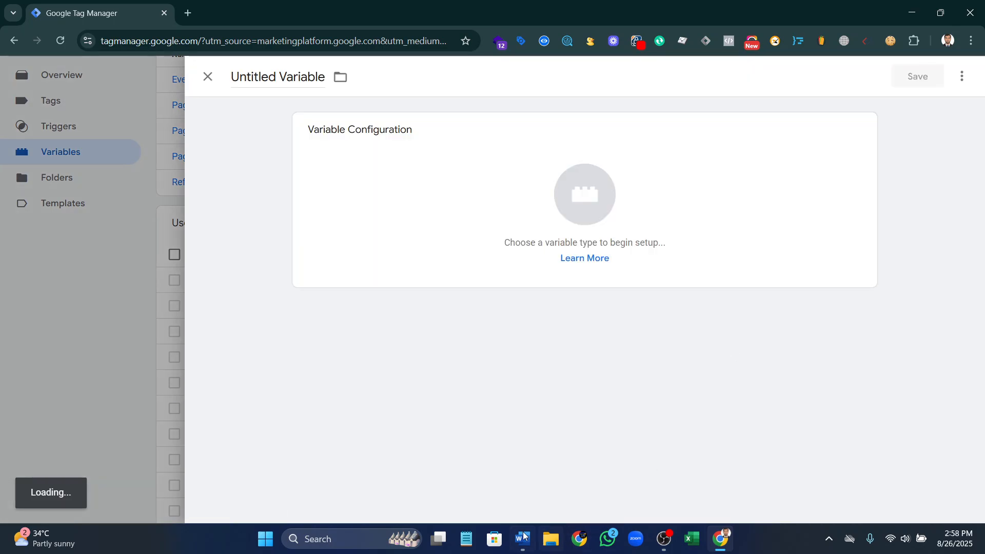
click(522, 539)
scroll(360, 317, down, 1)
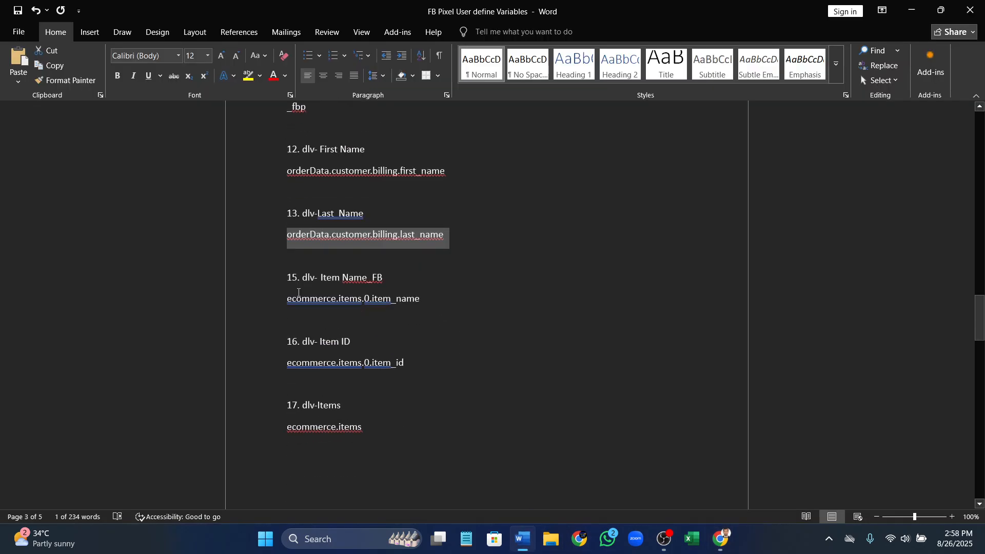
drag(287, 299, 425, 302)
key(ctrl+c)
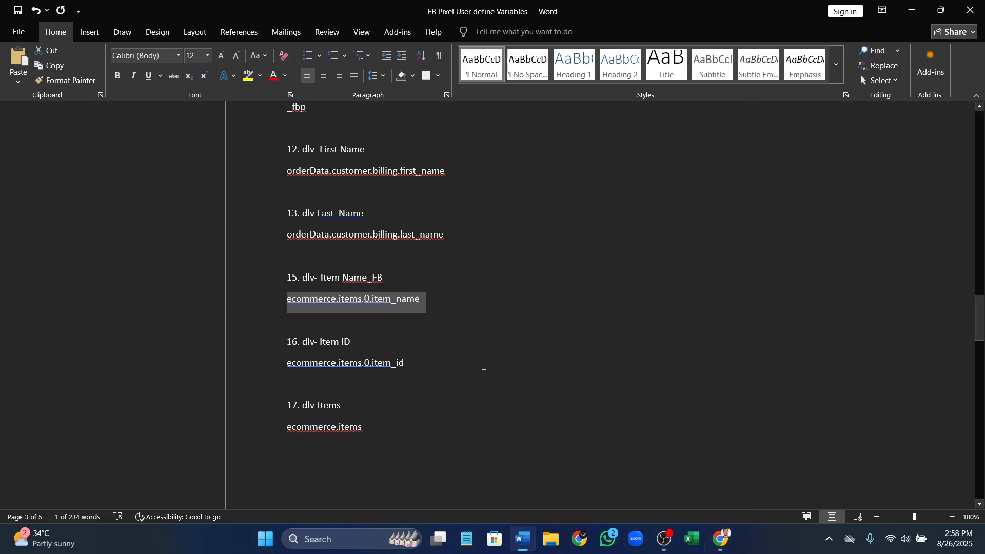
- Back in Tag Manager, set the type to Data Layer Variable and its data layer name to the copied ecommerce.items.0.item_name
click(717, 541)
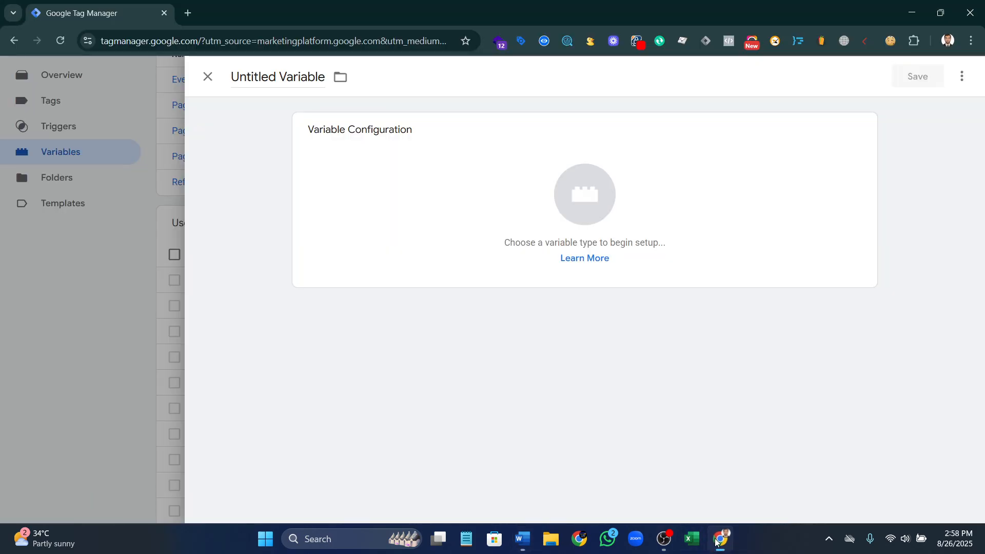
click(574, 202)
click(693, 492)
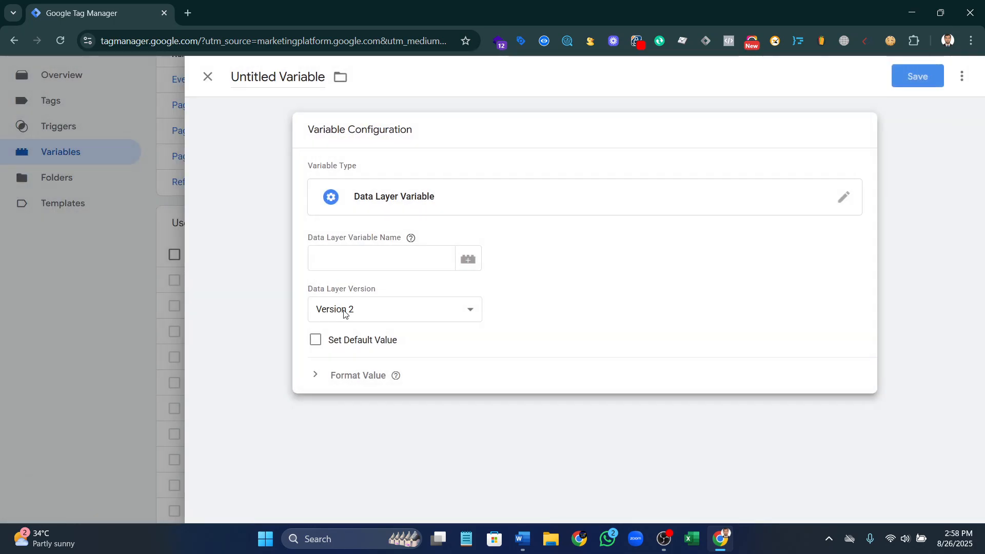
click(352, 310)
click(339, 256)
key(ctrl+v)
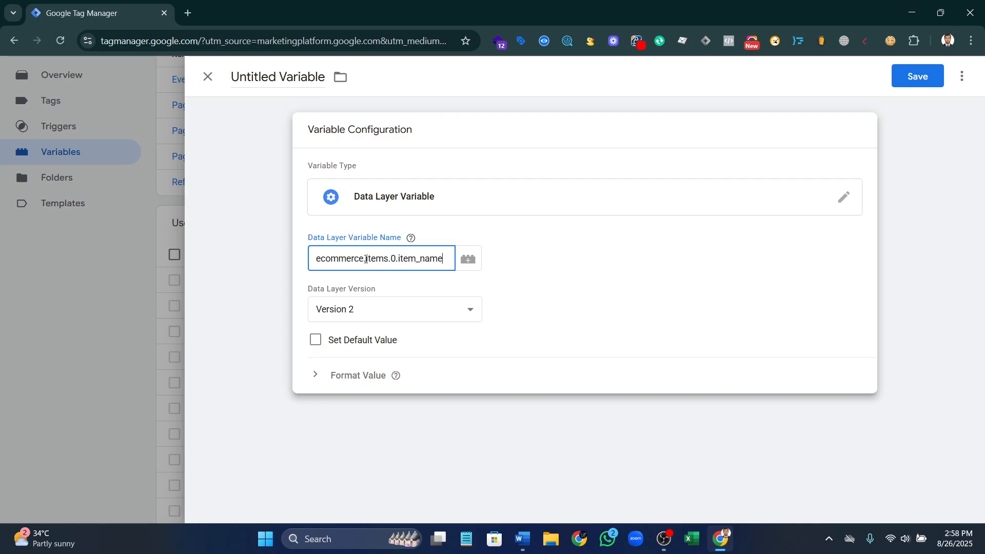
- Title the item-name variable "dlv-Item Name" and save it
click(247, 76)
key(ctrl+a)
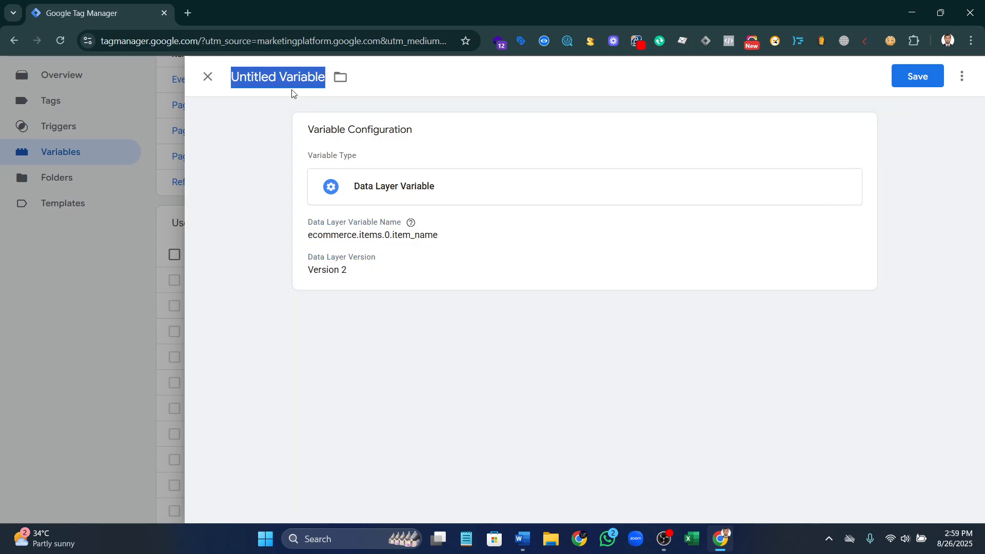
text(d)
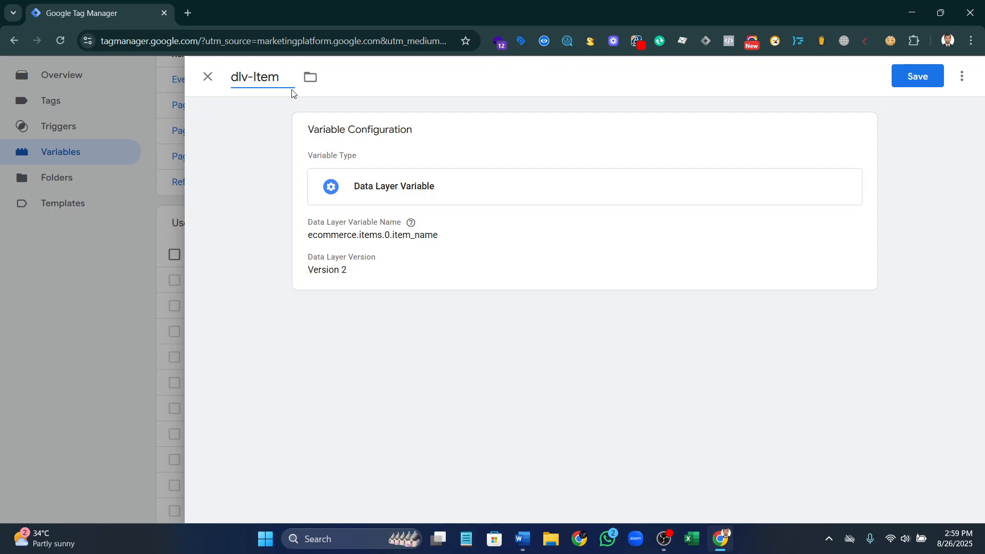
text(lv-Item Name)
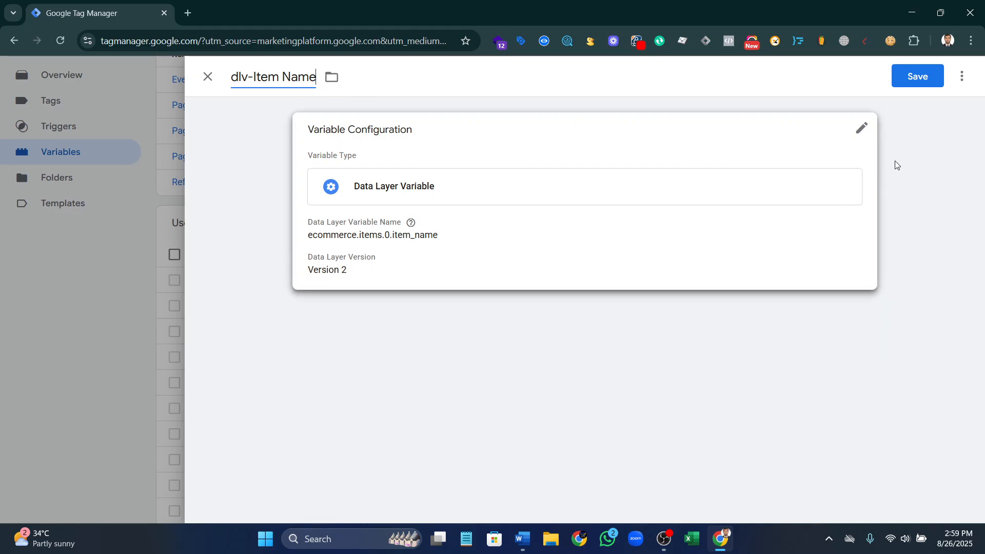
click(918, 81)
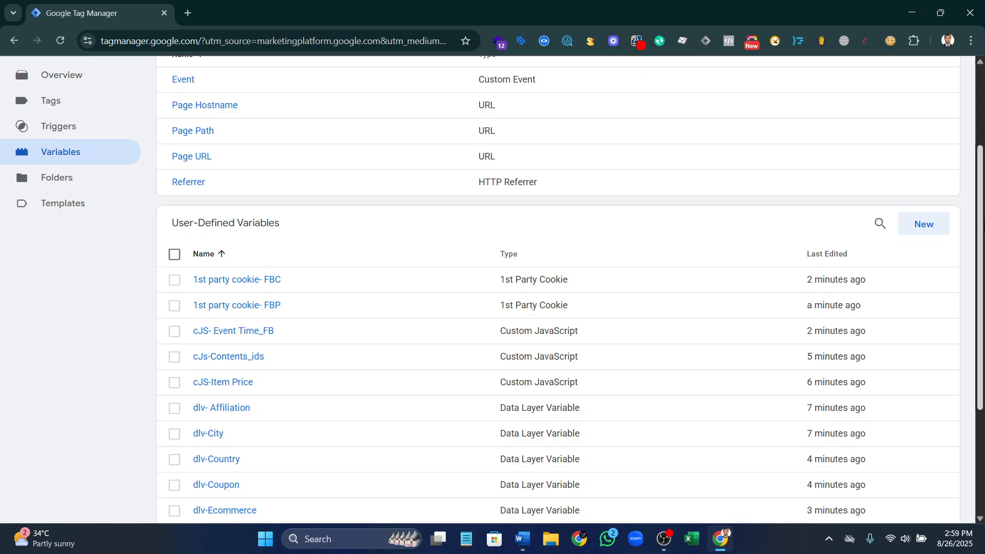
- Start the next user-defined variable and copy ecommerce.items.0.item_id from entry 16 in the Word document
click(924, 224)
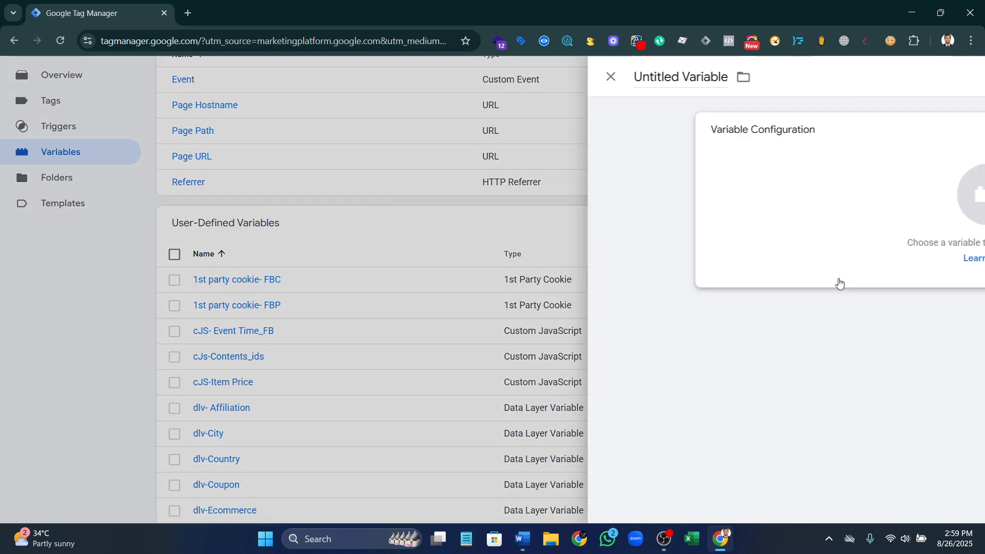
click(523, 539)
scroll(378, 346, down, 2)
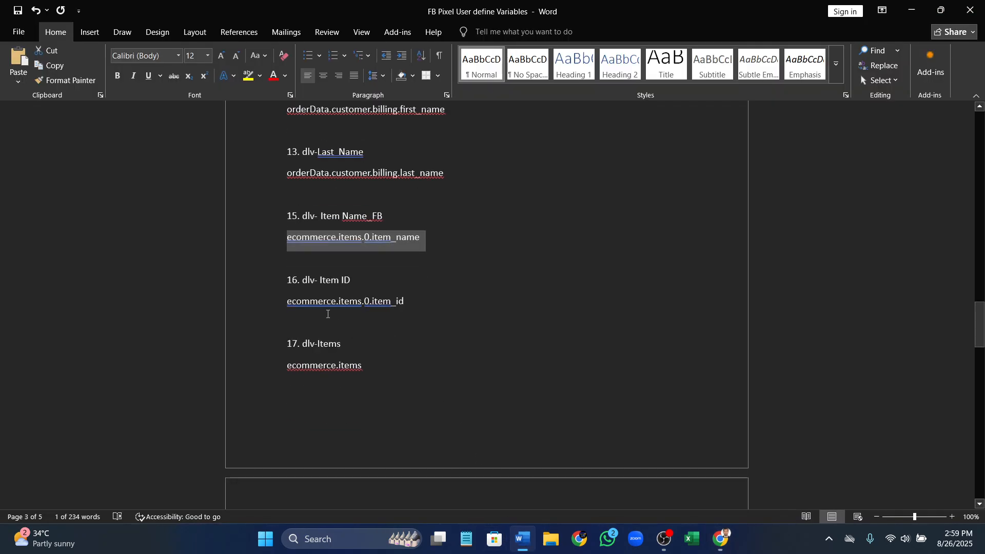
drag(288, 303, 409, 302)
key(ctrl+c)
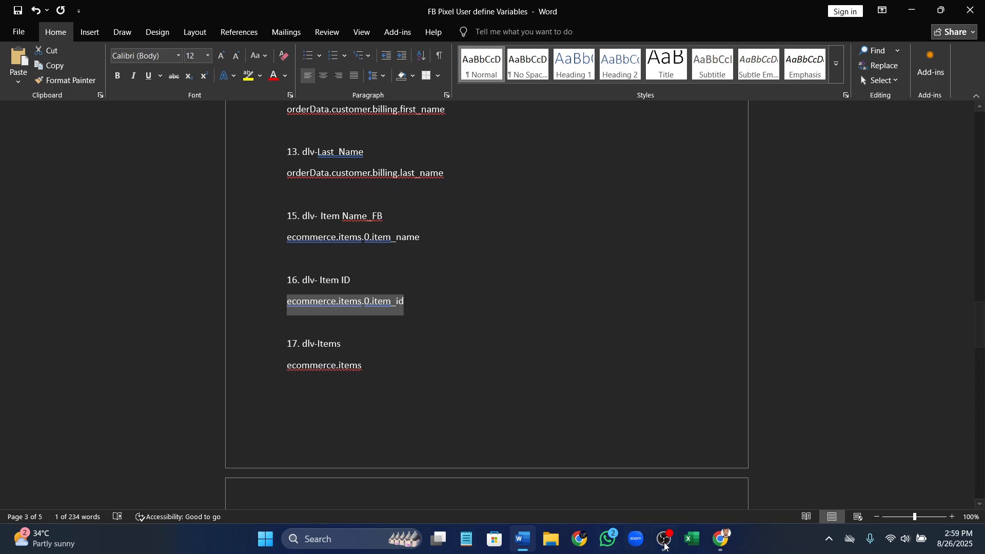
- Back in Tag Manager, make the new variable a Data Layer Variable with the copied name ecommerce.items.0.item_id
click(662, 454)
click(550, 216)
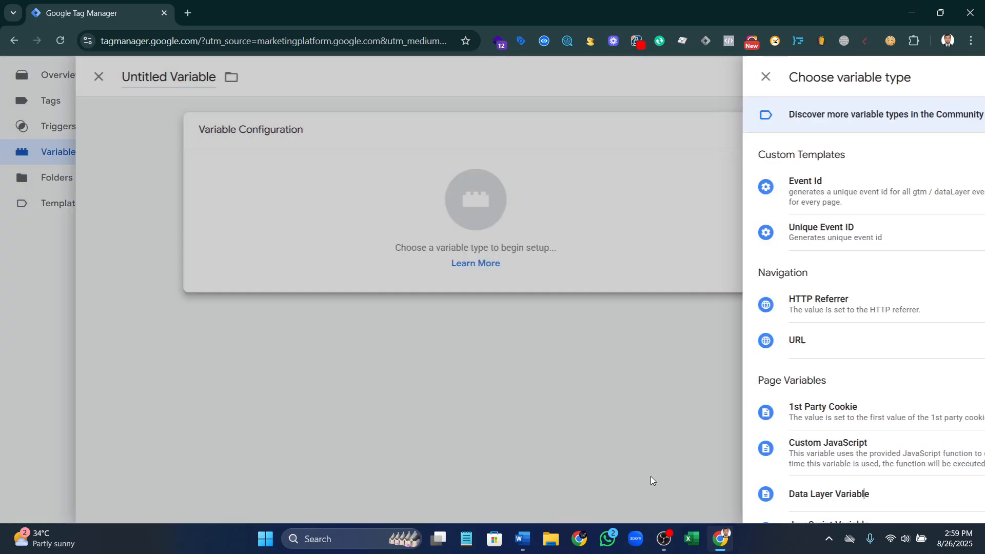
click(650, 485)
click(363, 265)
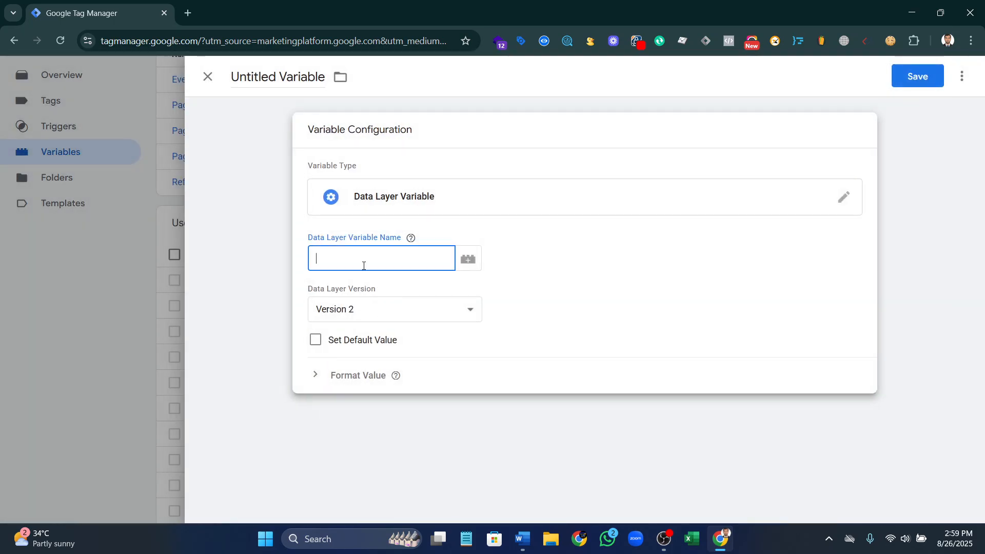
key(ctrl+v)
- Title the item-ID variable "dlv- Item ID" and save it
click(293, 81)
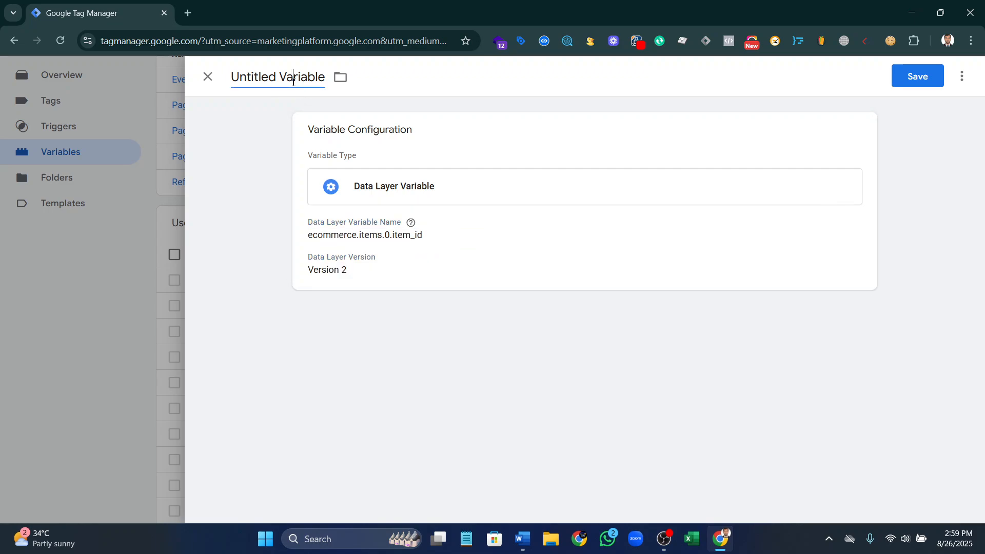
text(Adll)
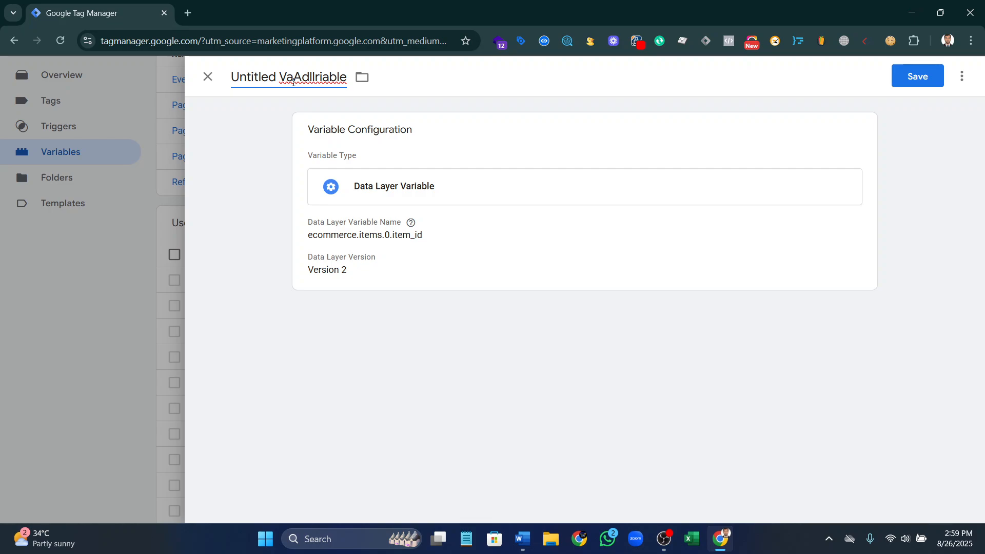
key(ctrl+a)
text(d)
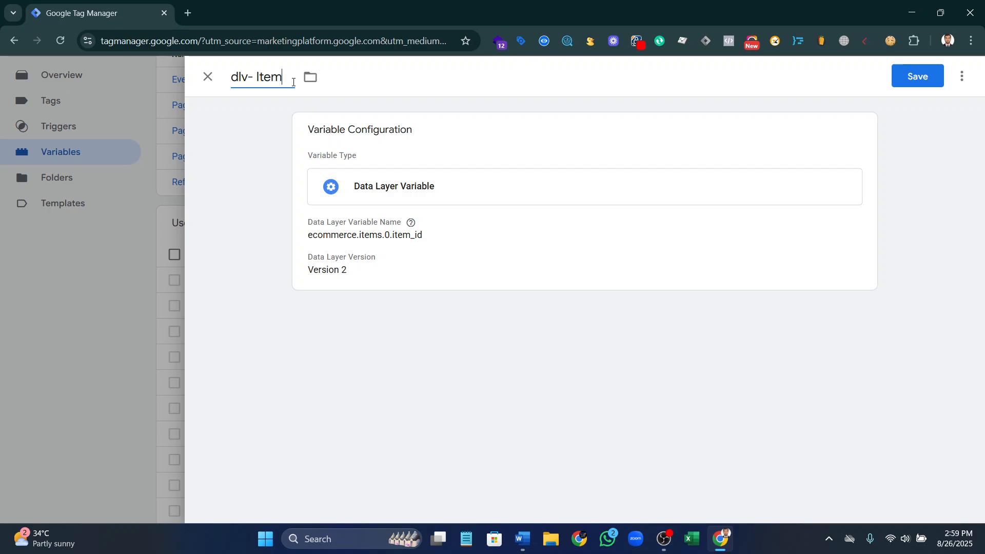
text(lv- Item ID)
click(924, 80)
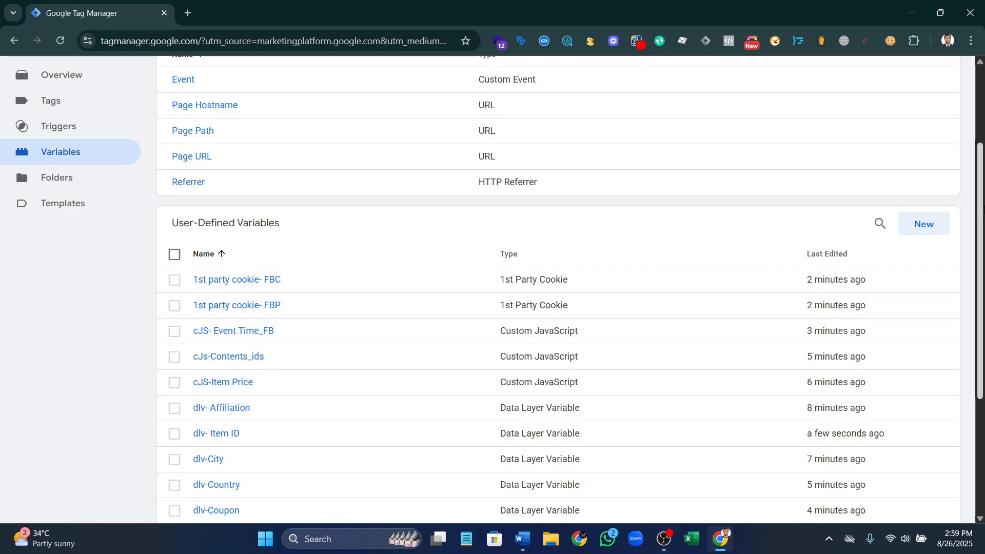
- Start another user-defined variable and copy ecommerce.items from entry 17 in the Word document
click(931, 220)
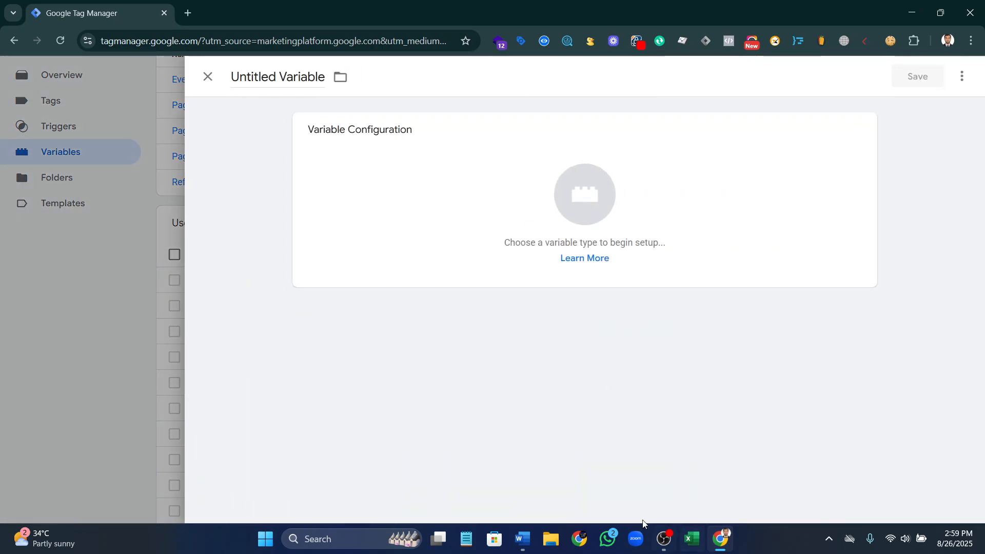
click(522, 539)
scroll(300, 325, down, 2)
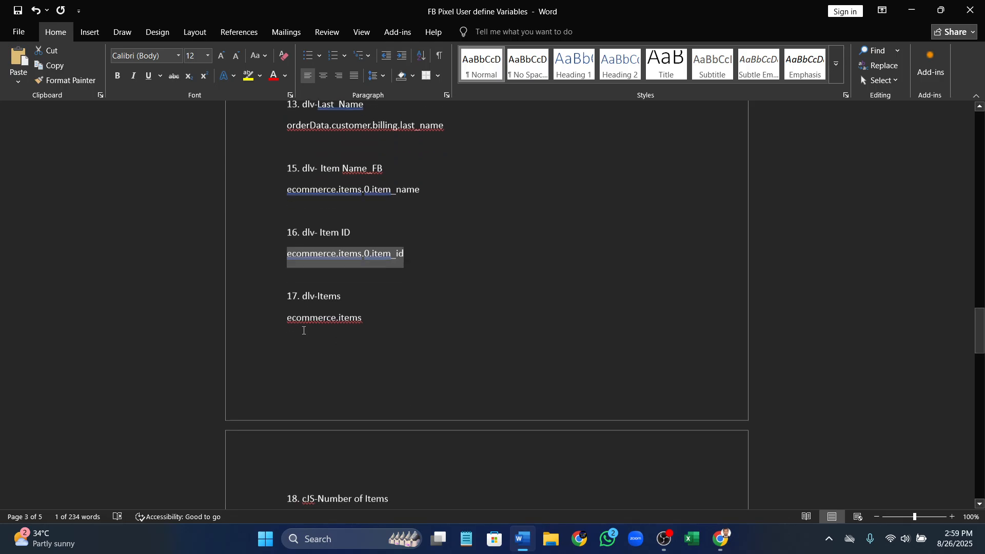
drag(284, 310, 372, 310)
key(ctrl+c)
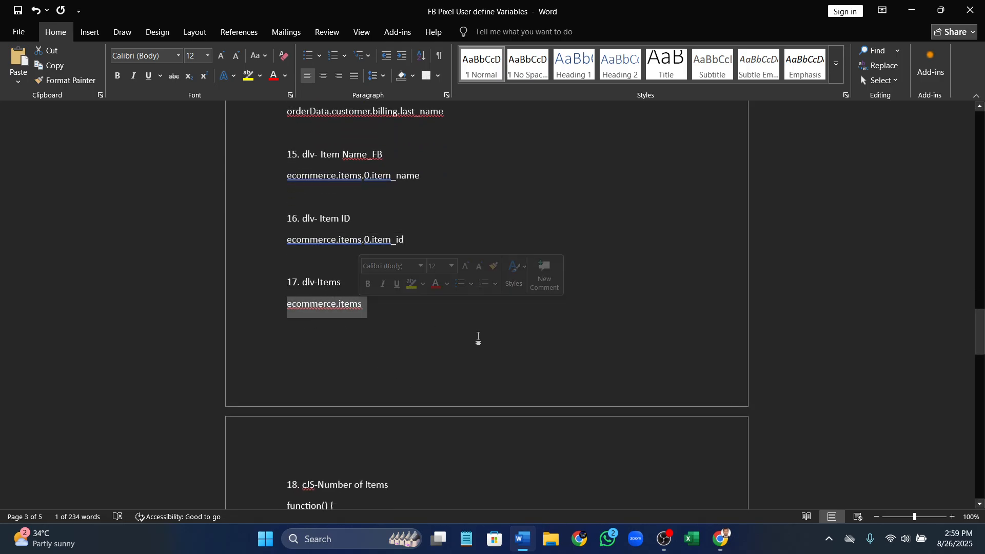
- Return to Tag Manager and set the type to Data Layer Variable, with the copied ecommerce.items as its data layer name
key(alt+Tab)
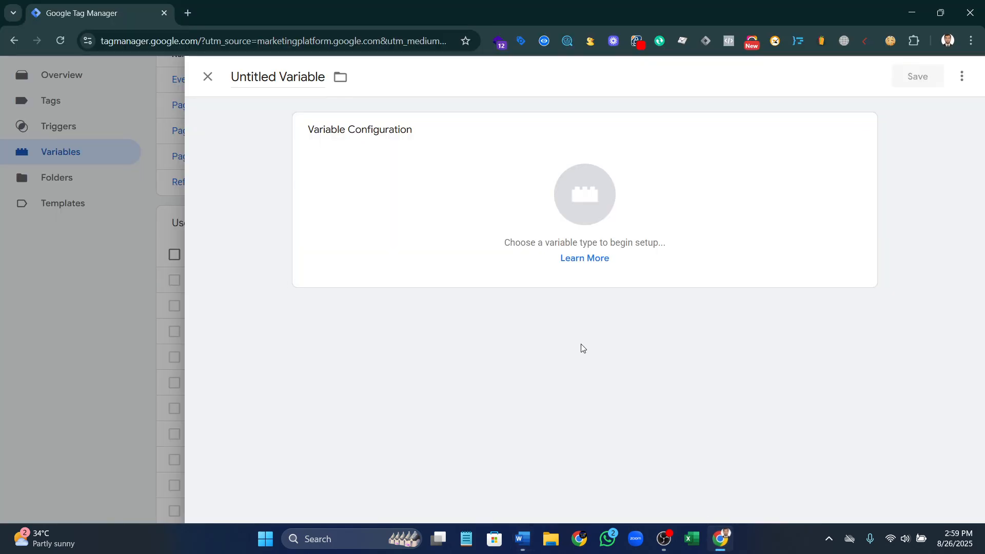
click(484, 156)
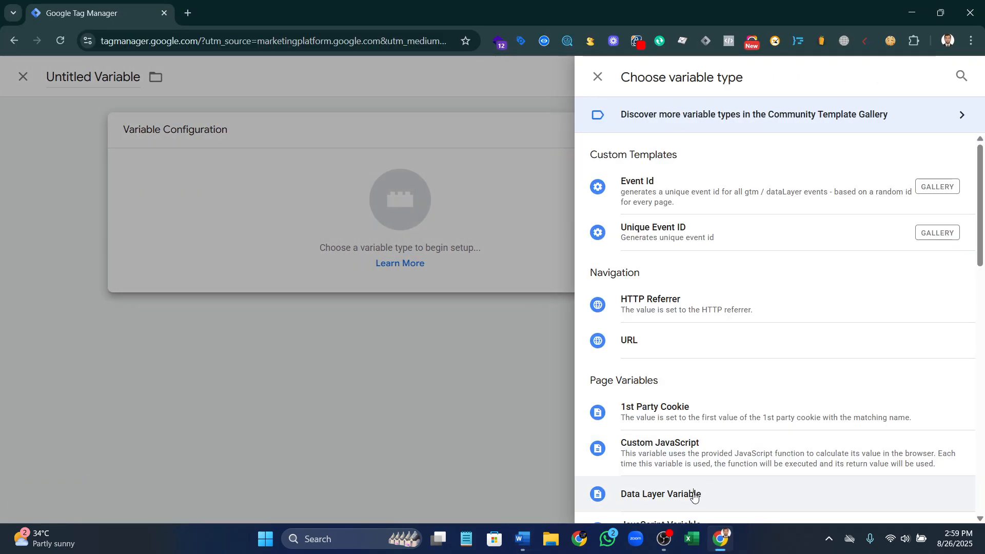
click(699, 494)
click(358, 252)
key(ctrl+v)
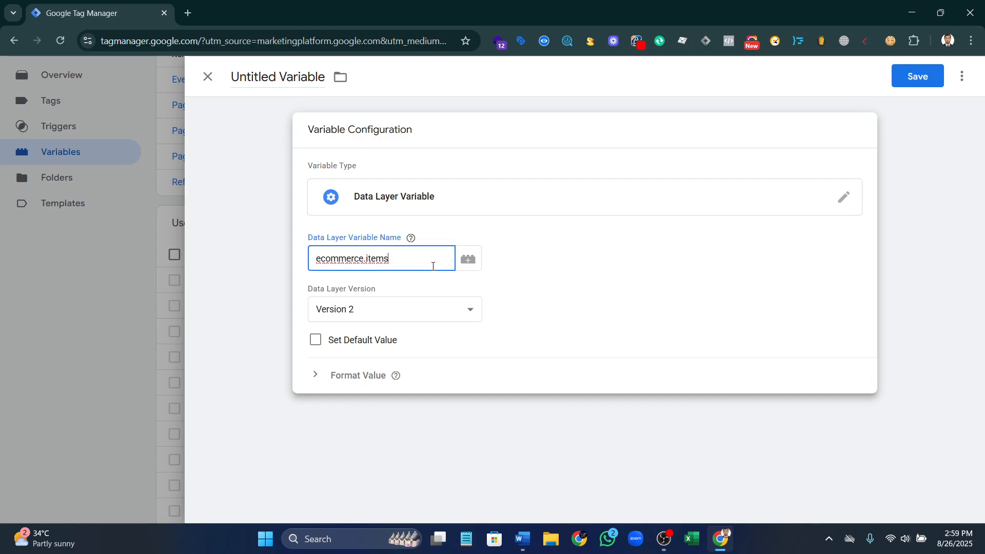
- Title the ecommerce.items variable "dlv-Items" and save it
click(308, 119)
click(251, 75)
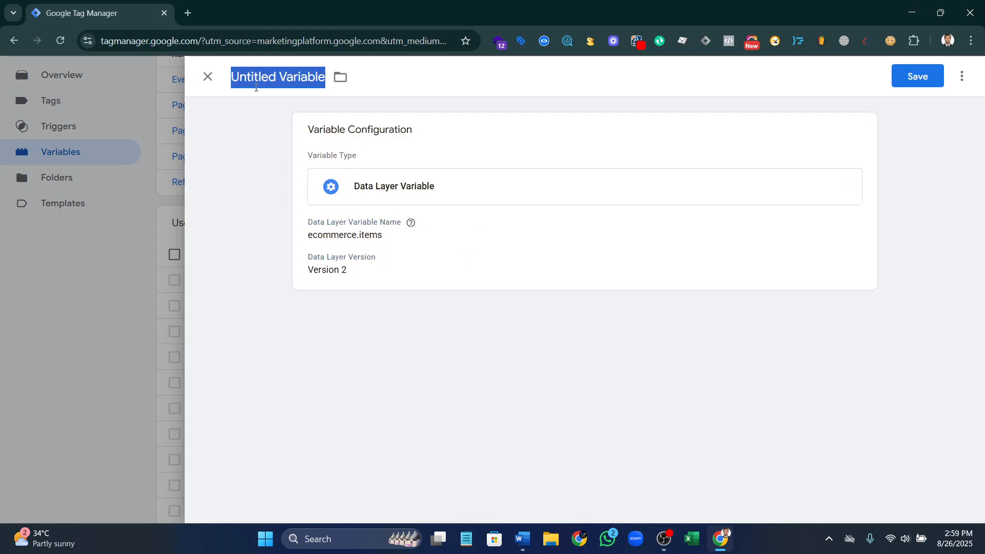
text(e)
key(BackSpace)
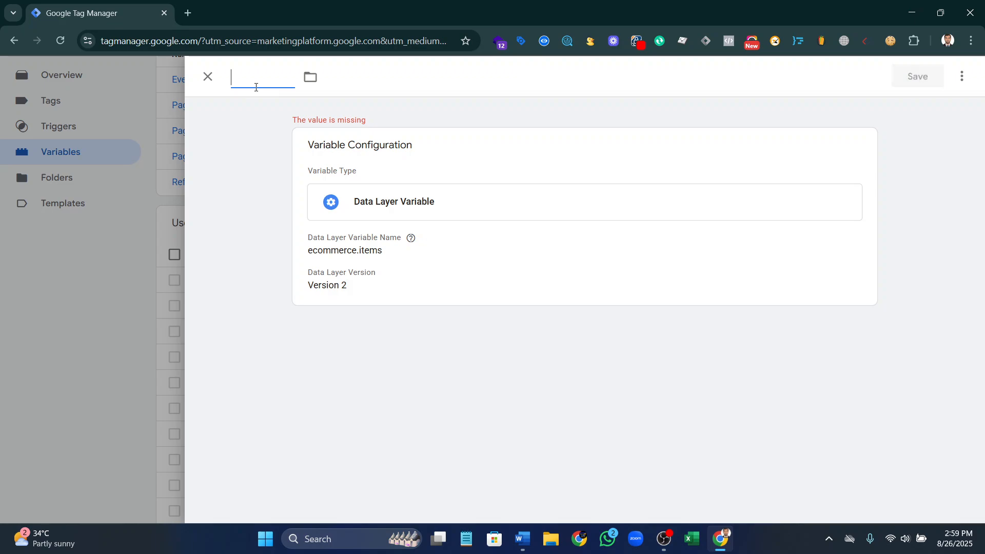
text(dlv-)
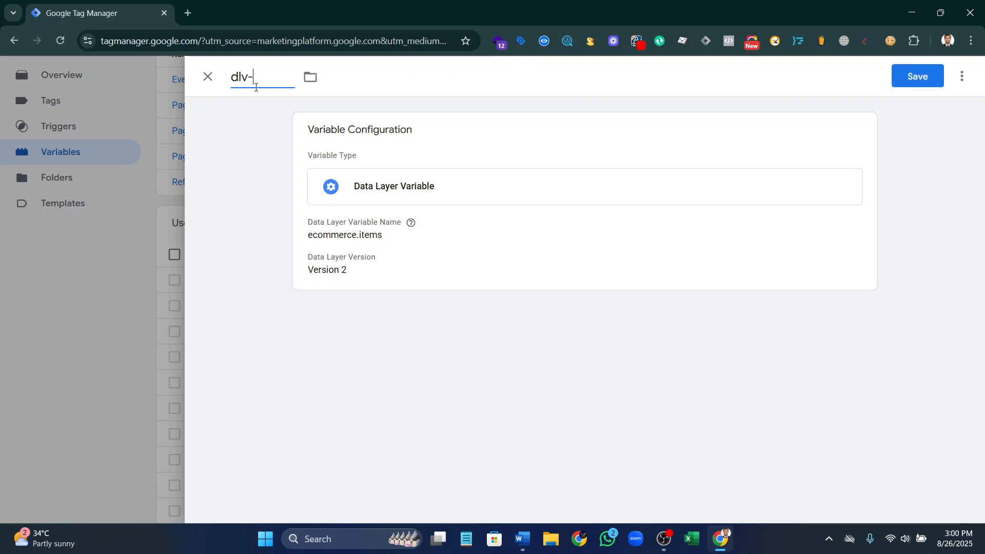
text(Items)
click(909, 78)
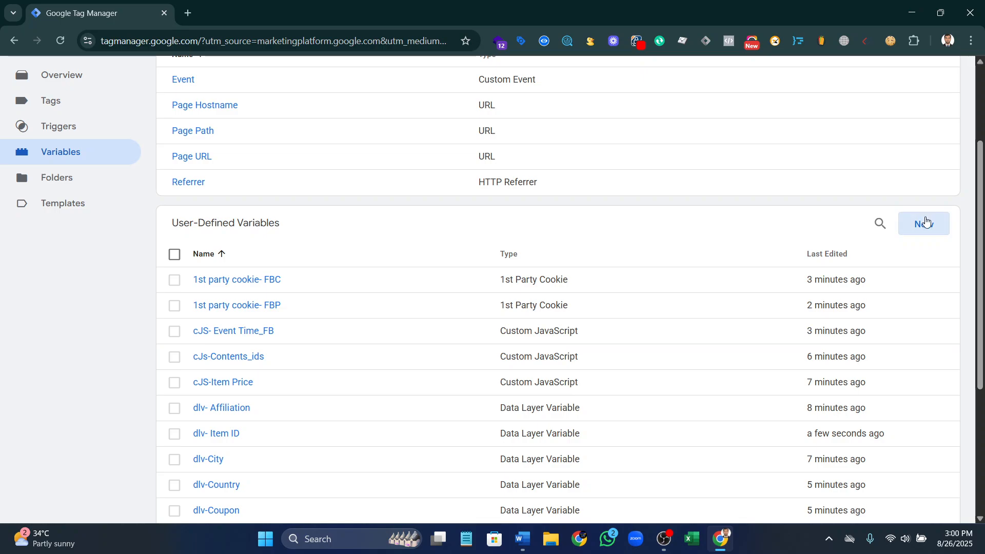
- Start a new user-defined variable and copy the title cJS-Number of Items from entry 18 in the Word document
click(926, 222)
click(522, 539)
scroll(385, 336, down, 3)
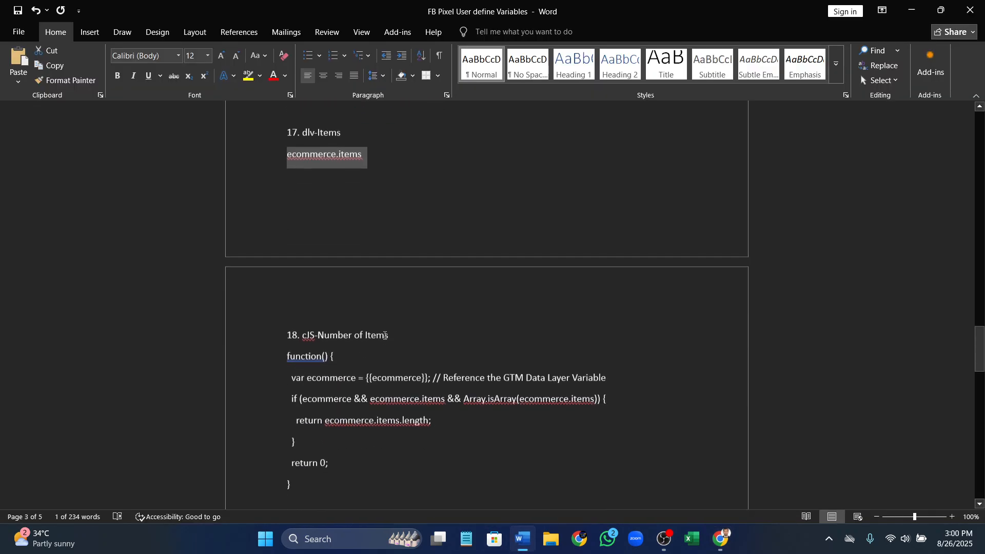
scroll(334, 334, down, 1)
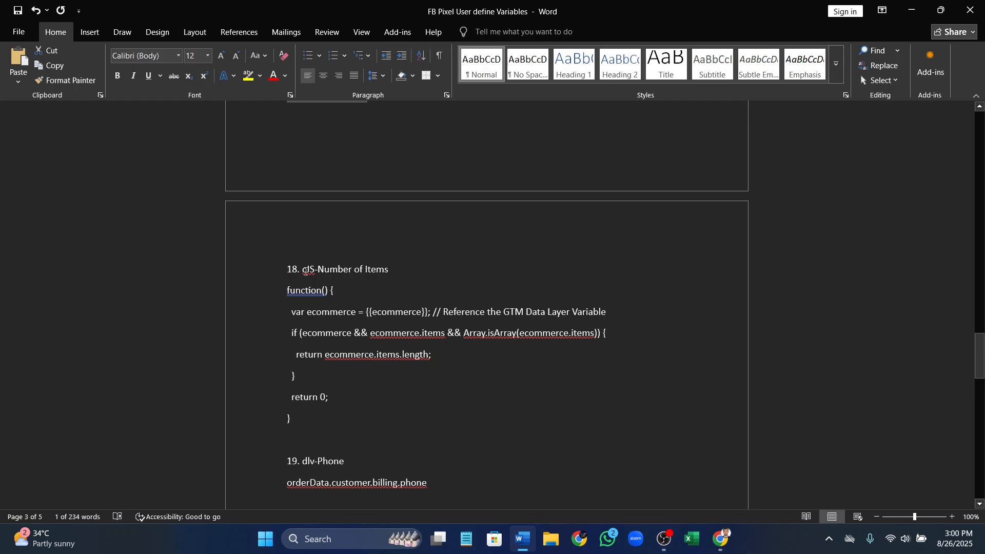
drag(302, 269, 389, 270)
key(ctrl+c)
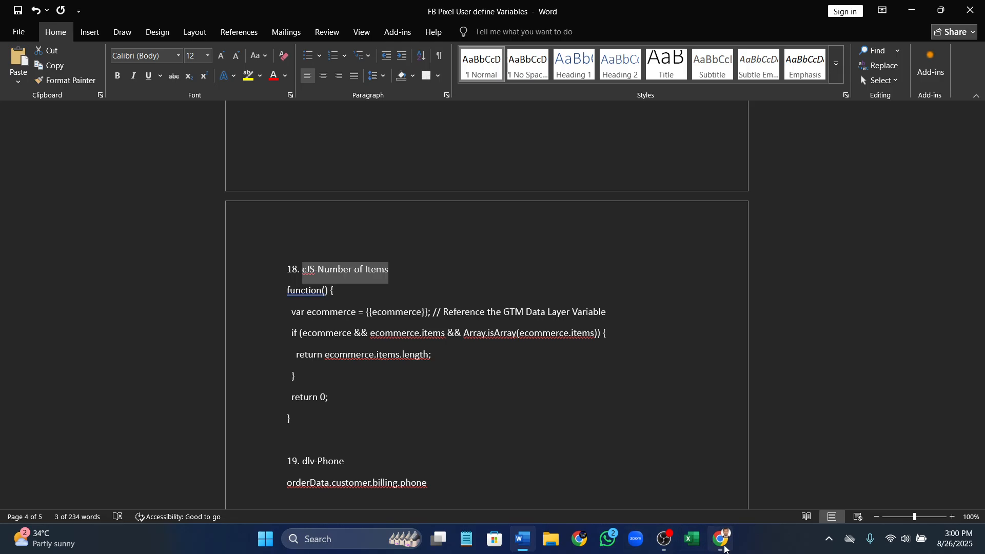
- In Tag Manager, choose Custom JavaScript as the variable type and title the variable with the copied "cJS-Number of Items"
click(722, 542)
click(563, 183)
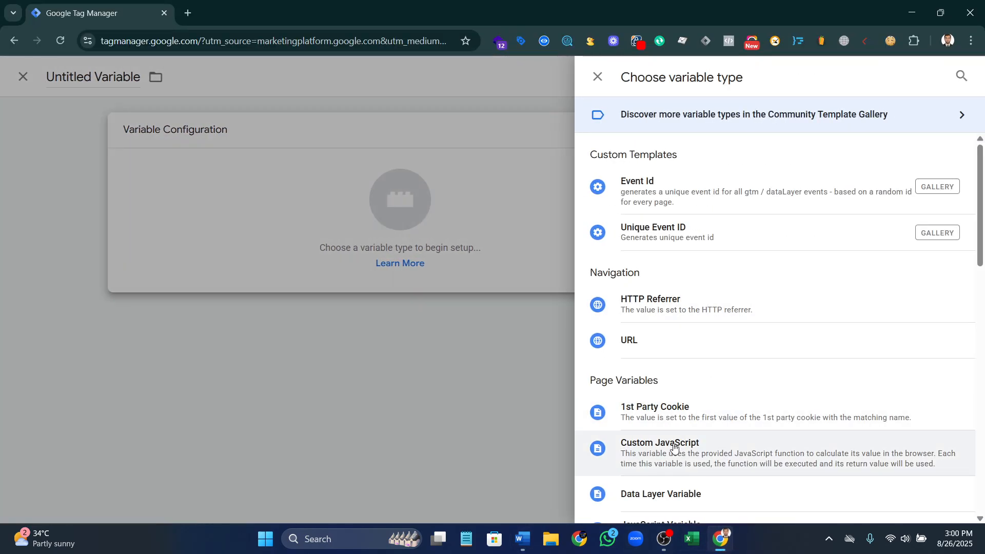
click(716, 445)
click(293, 77)
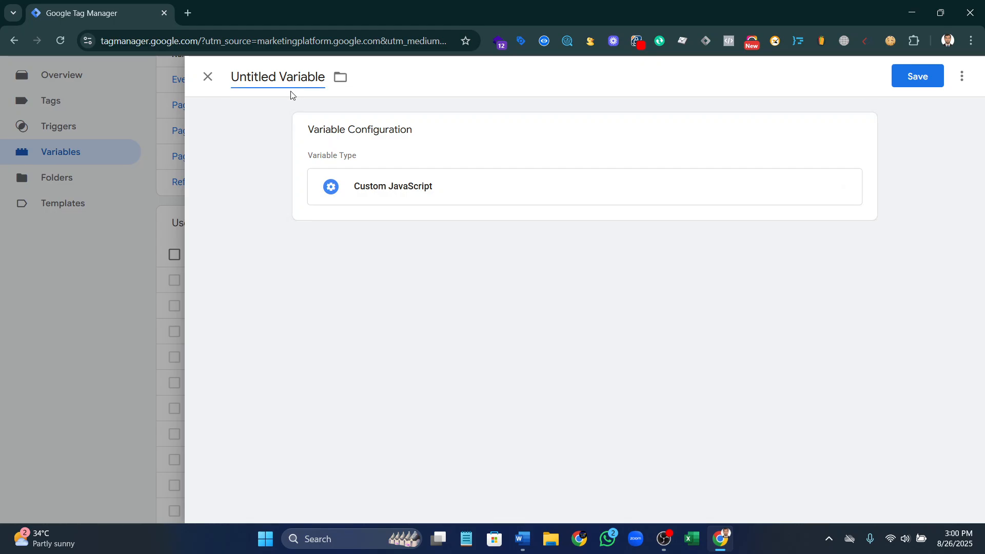
key(ctrl+a)
key(ctrl+v)
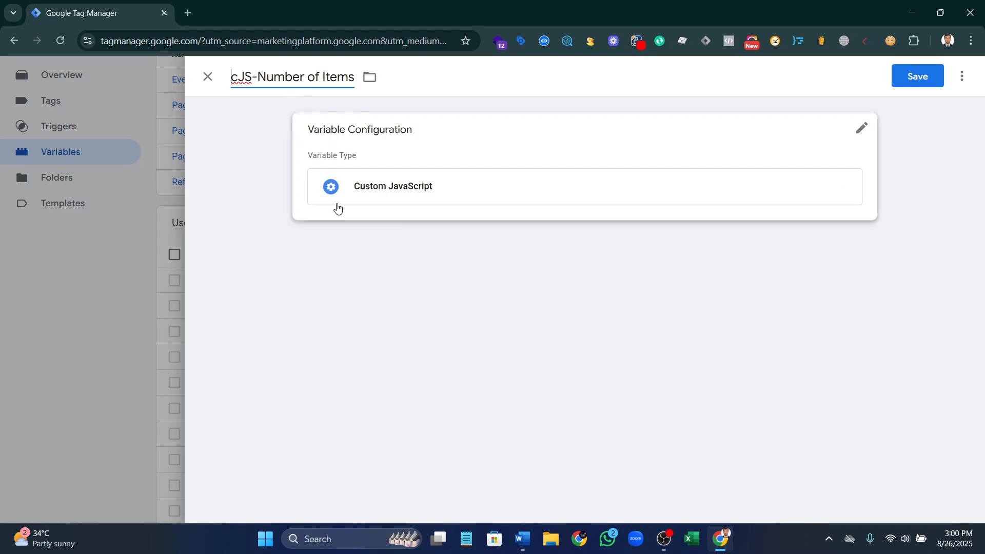
- Copy the complete JavaScript function under entry 18, cJS-Number of Items, in the Word document
click(523, 539)
drag(283, 291, 368, 420)
key(ctrl+c)
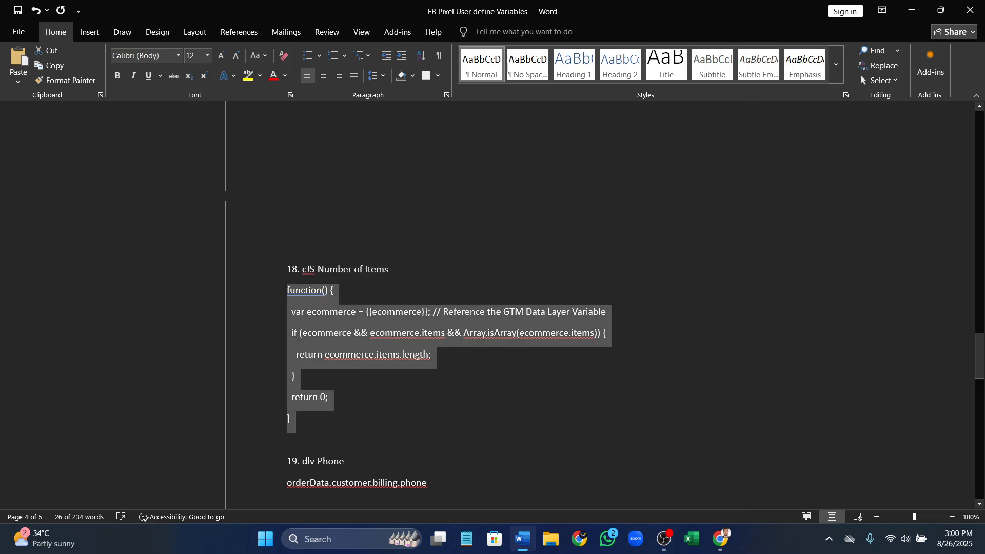
- Back in Tag Manager, paste the copied function as the custom JavaScript of cJS-Number of Items and save the variable
click(523, 540)
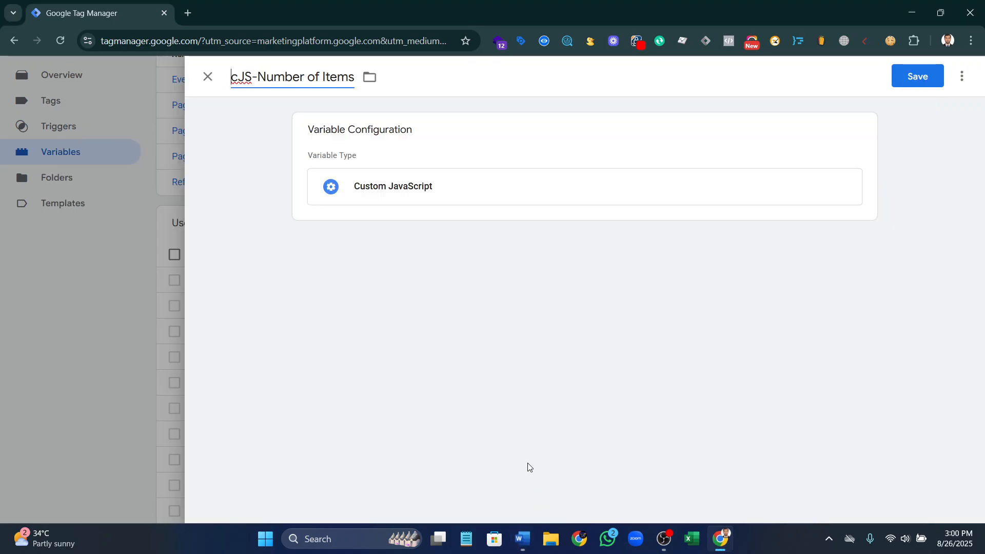
click(408, 188)
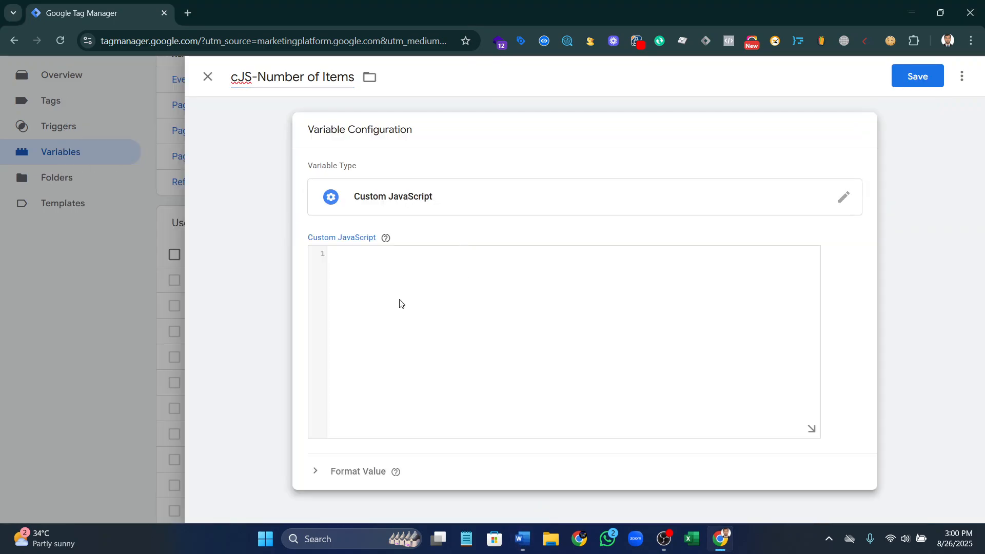
key(ctrl+v)
click(940, 84)
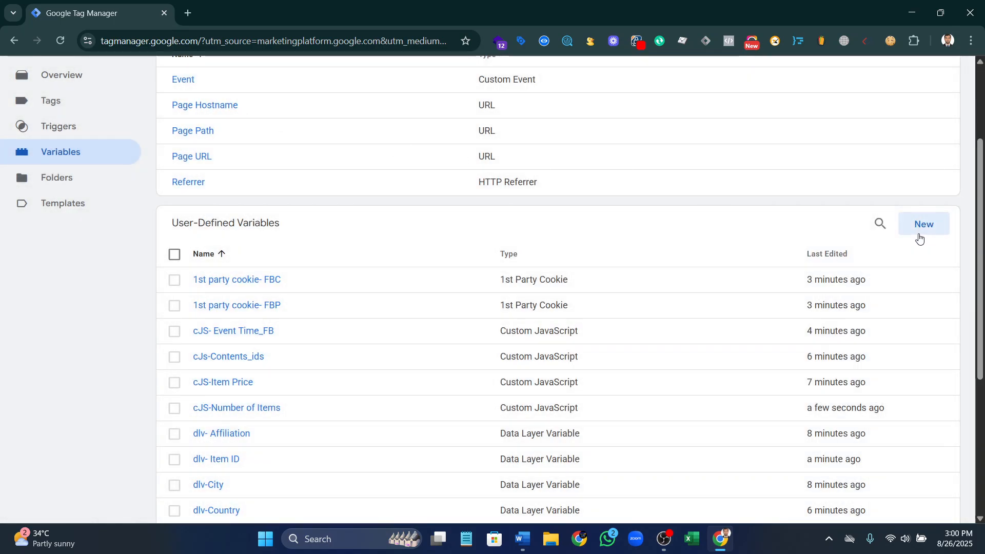
- Start a new user-defined variable and copy orderData.customer.billing.phone from entry 19, dlv-Phone, in the Word document
click(919, 226)
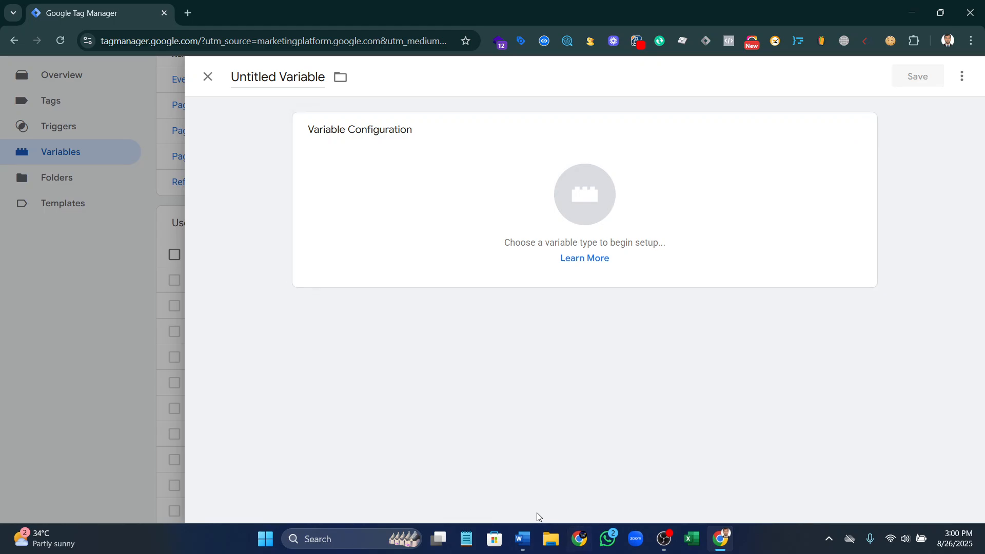
click(522, 538)
scroll(367, 420, down, 3)
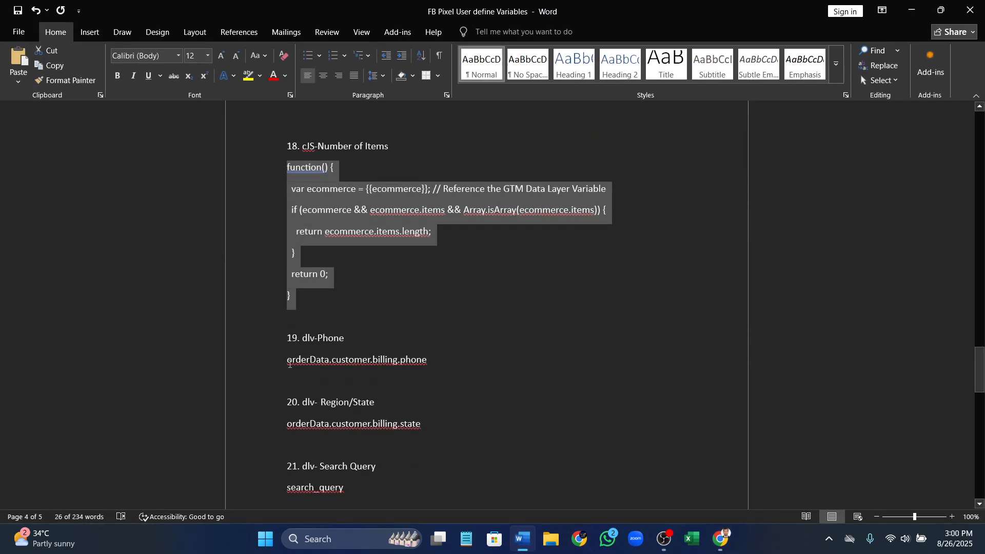
drag(290, 361, 417, 360)
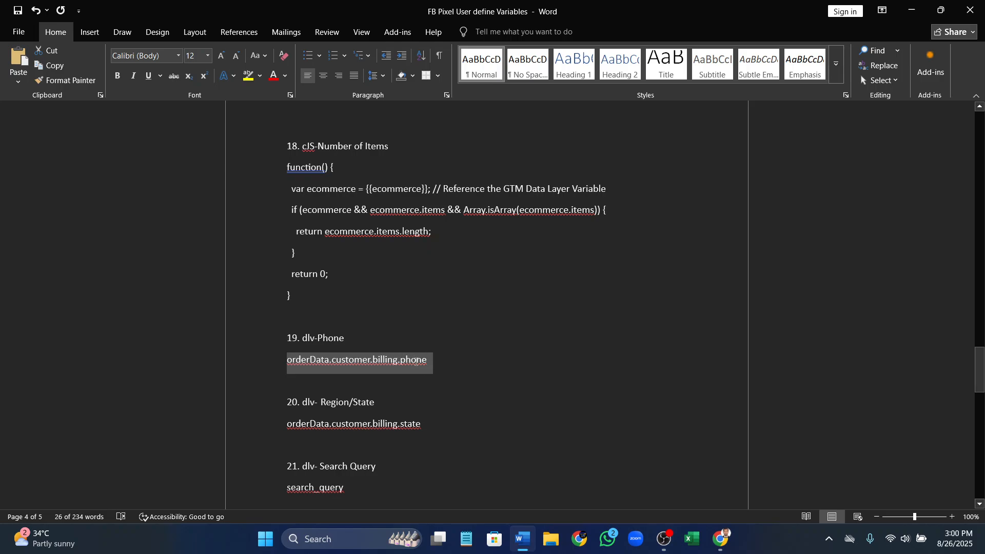
key(ctrl+c)
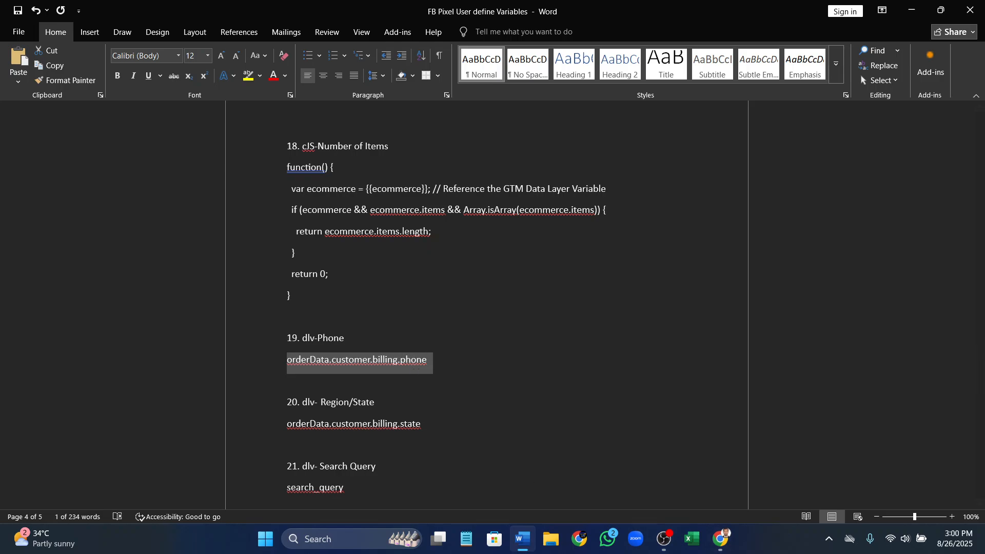
- In Tag Manager, choose Data Layer Variable as the type and paste orderData.customer.billing.phone as the data layer variable name
click(727, 536)
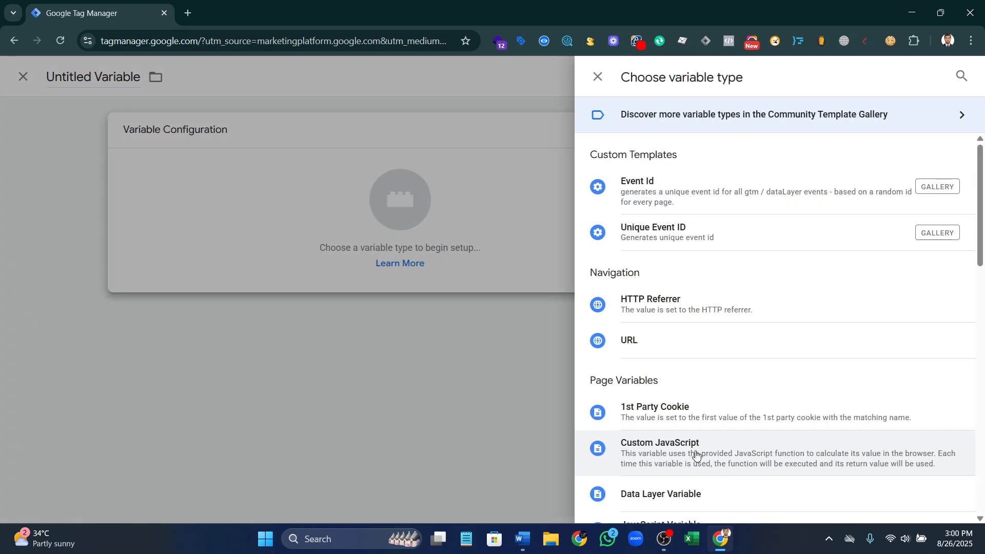
click(708, 493)
click(379, 267)
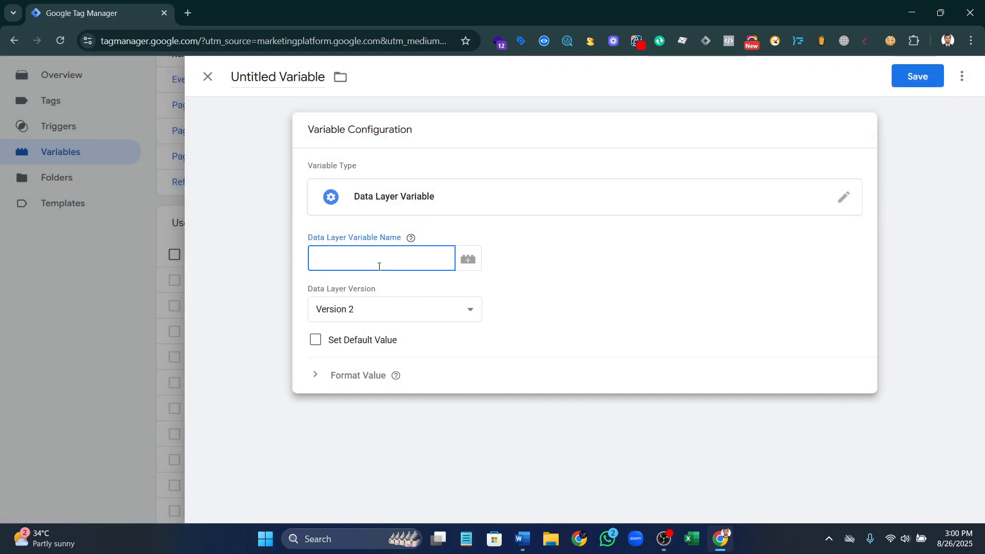
key(ctrl+v)
- Title the phone variable "dlv-Phone No" and save it
click(283, 76)
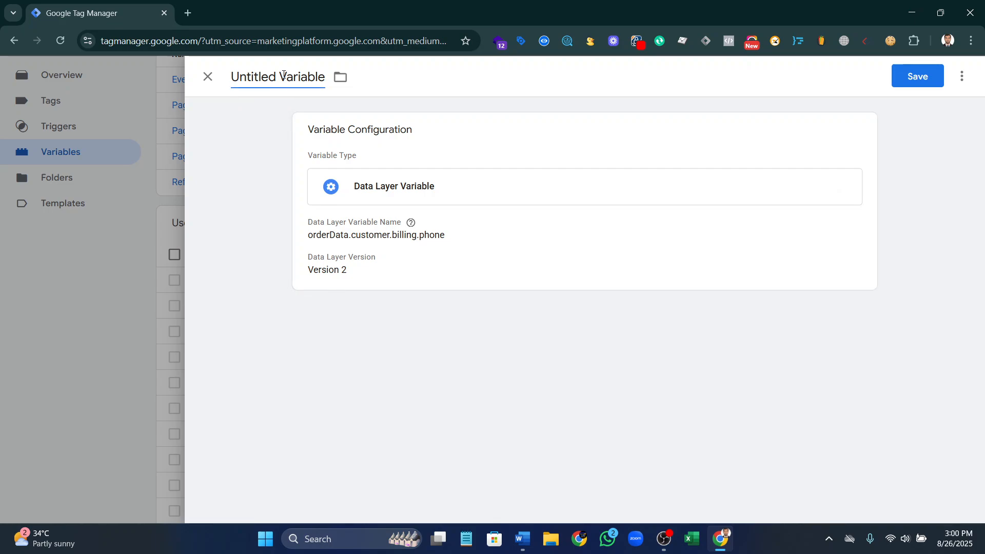
key(ctrl+a)
text(d)
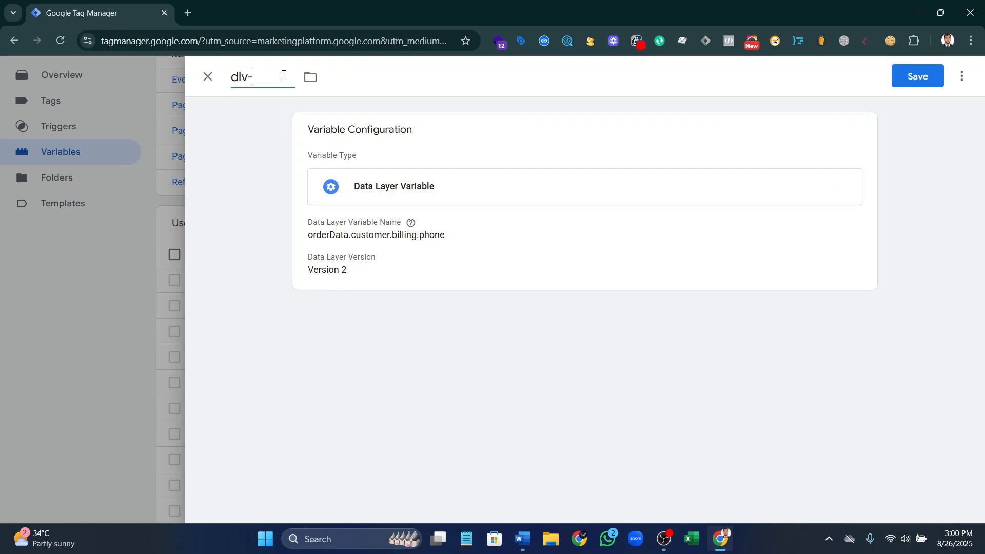
text(lv-Phob)
text(e No)
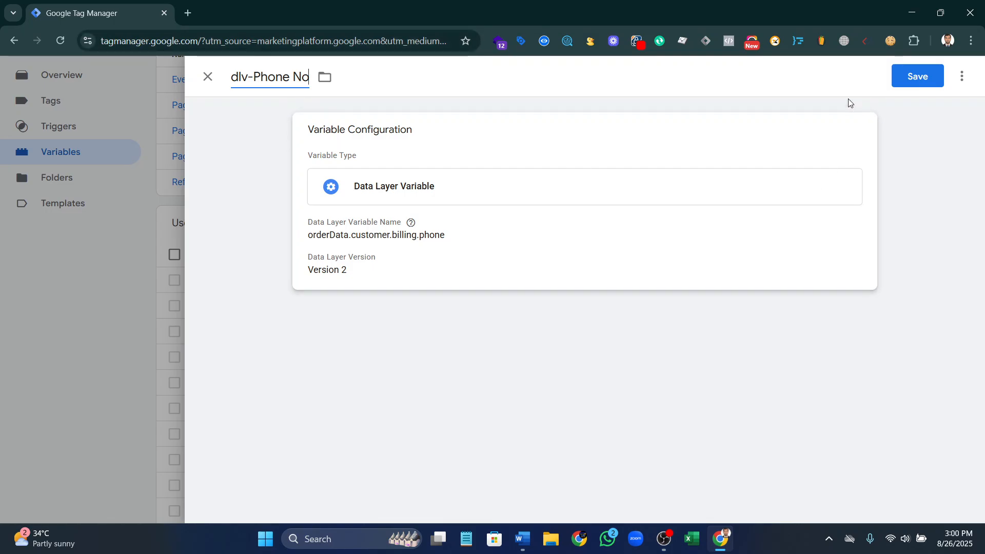
click(895, 82)
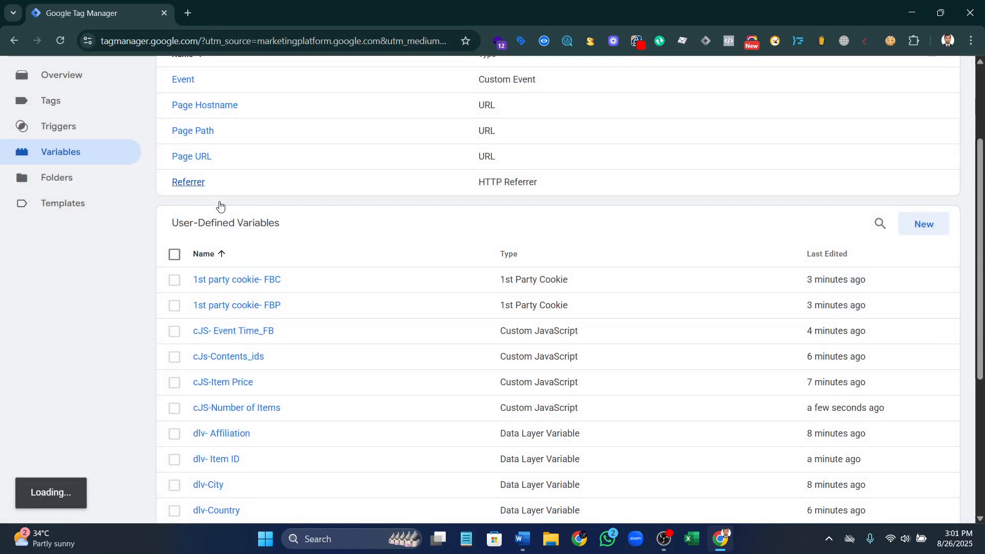
- Start a new user-defined variable and copy orderData.customer.billing.state from entry 20, dlv- Region/State, in the Word document
click(934, 228)
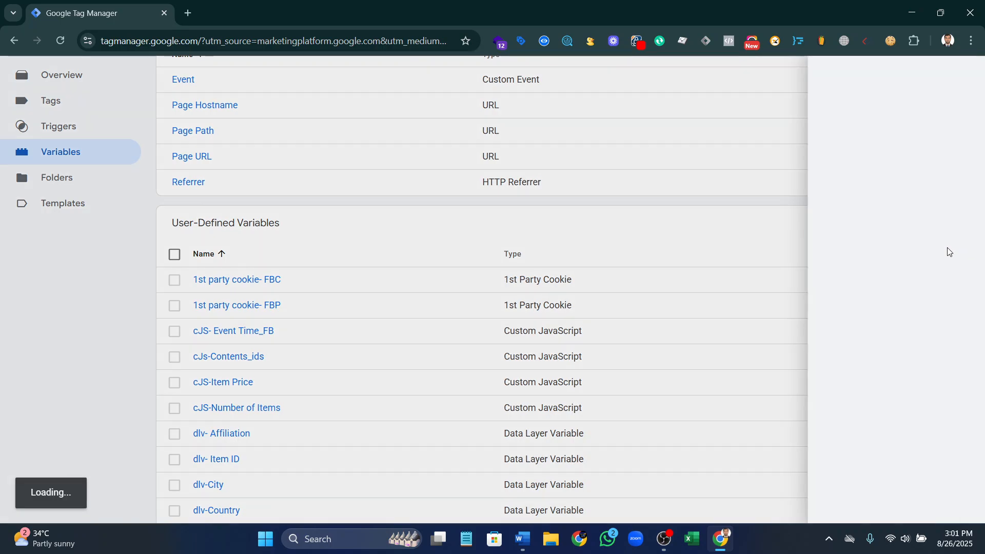
click(522, 539)
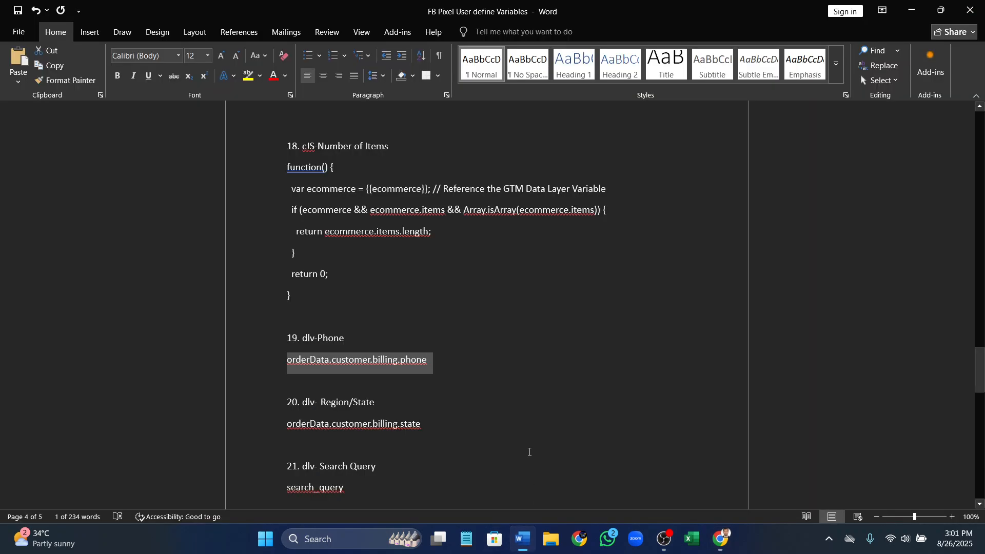
scroll(305, 345, down, 3)
drag(286, 335, 415, 345)
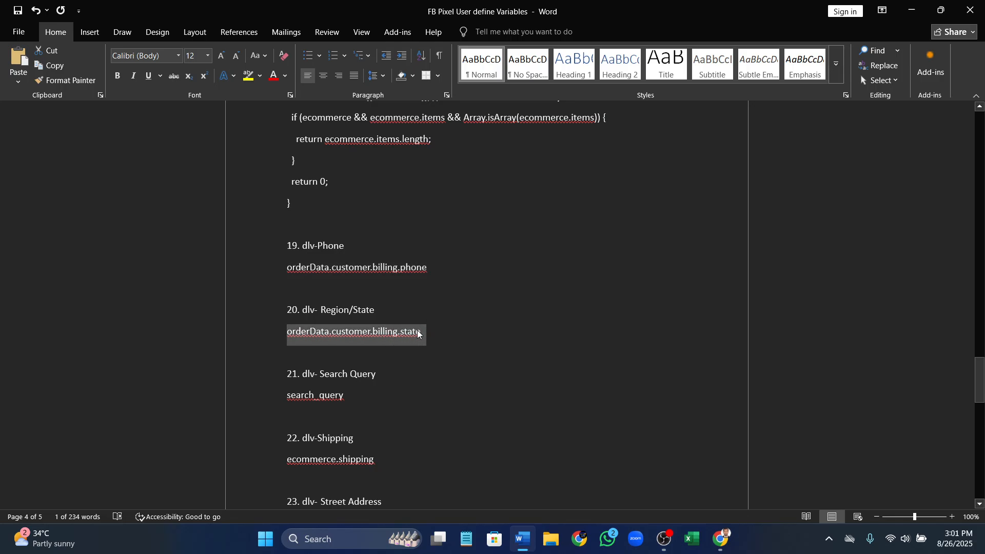
- In Tag Manager, choose Data Layer Variable as the type and paste orderData.customer.billing.state as the data layer variable name
click(720, 539)
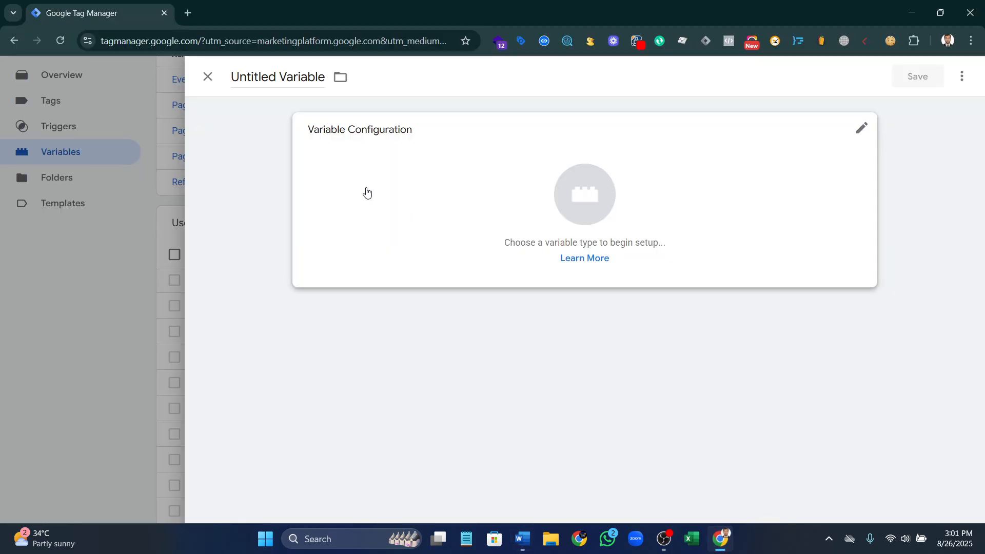
click(598, 225)
click(688, 493)
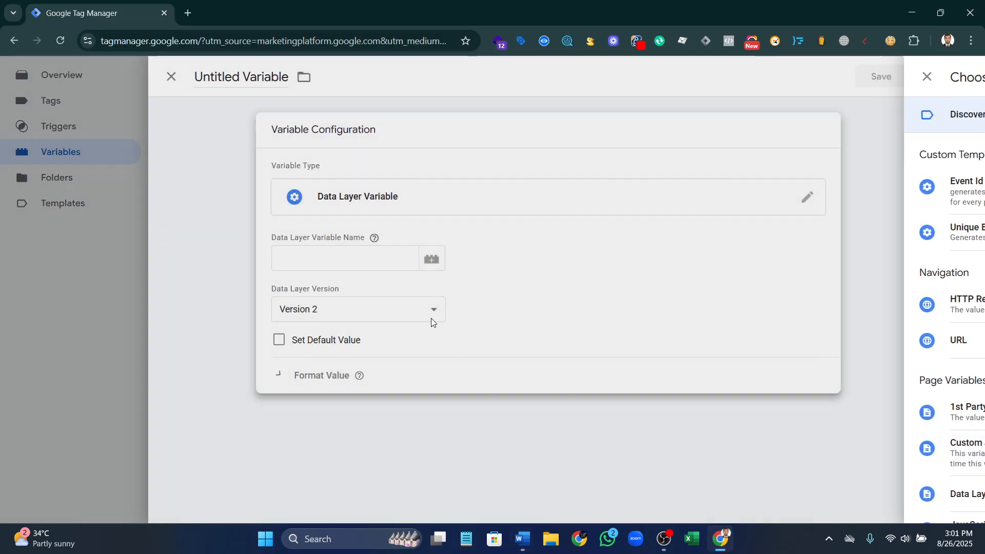
click(363, 257)
key(ctrl+v)
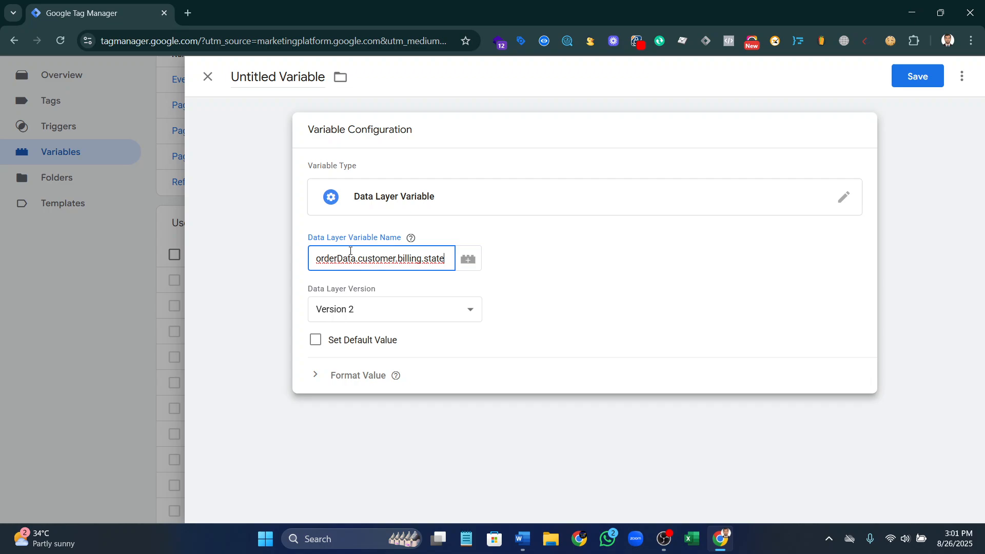
- Title the state variable "dlv- State" and save it
click(265, 82)
key(ctrl+a)
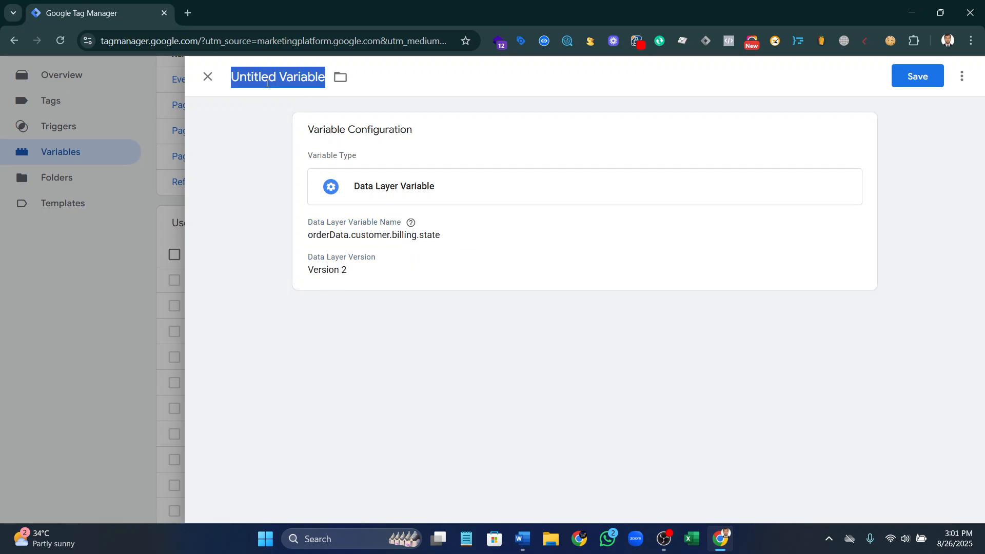
text(dlv- Sta)
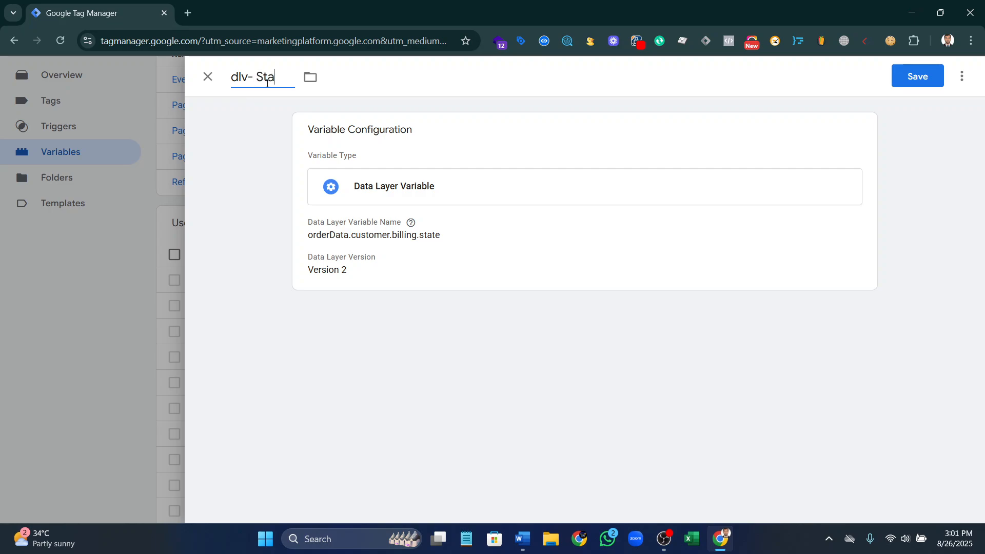
text(te)
click(928, 77)
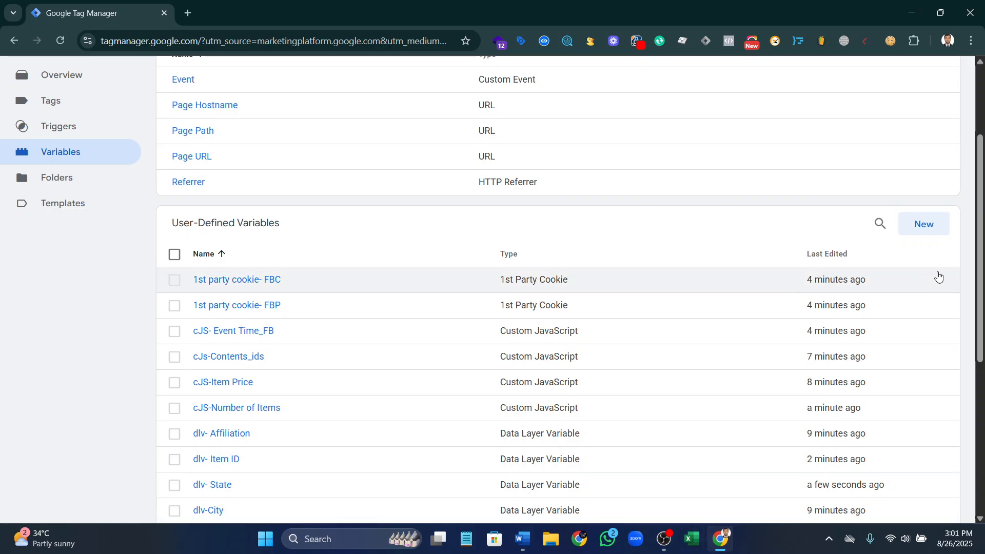
- Start a new user-defined variable and copy search_query from entry 21, dlv- Search Query, in the Word document
click(924, 224)
click(522, 539)
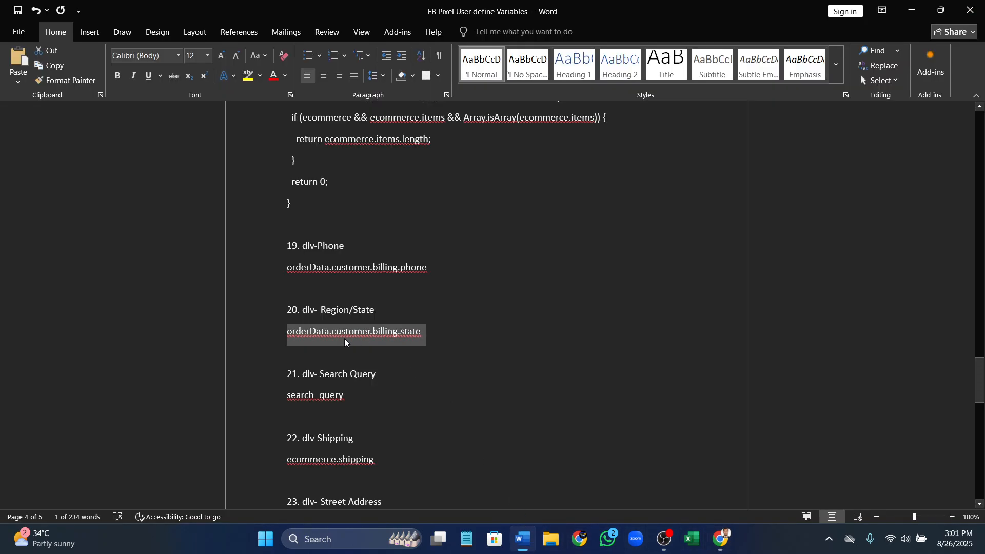
scroll(347, 342, down, 2)
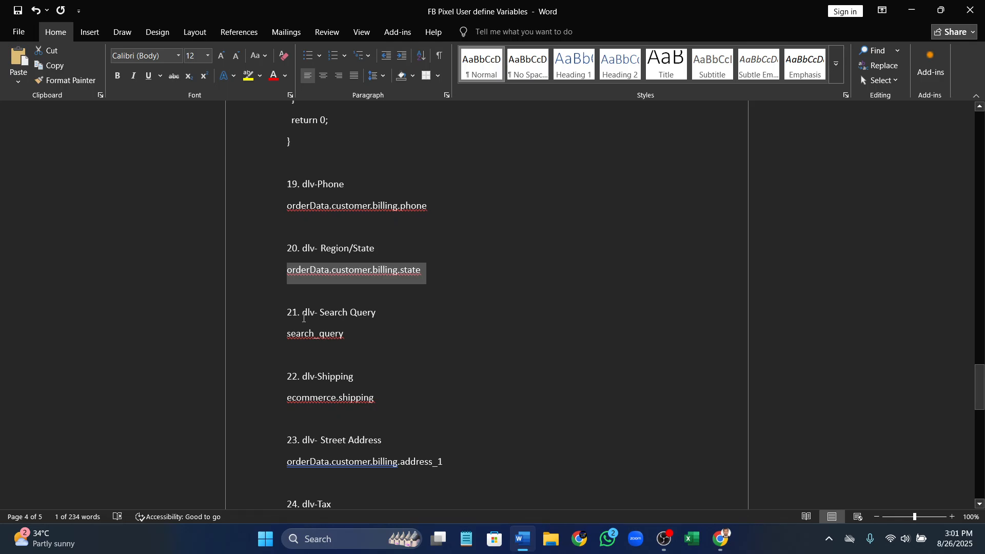
drag(287, 337, 344, 339)
key(ctrl+c)
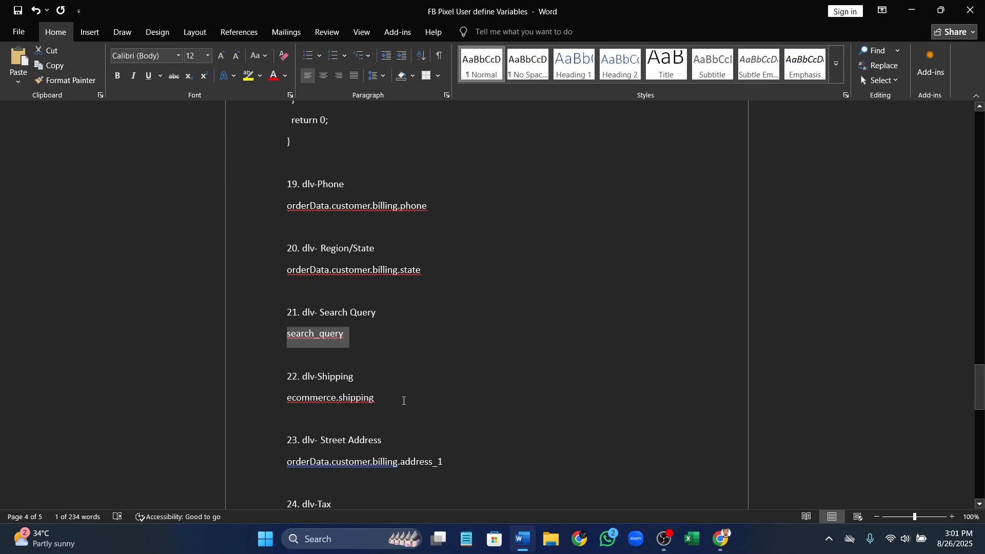
- In Tag Manager, choose Data Layer Variable as the type and paste search_query as the data layer variable name
click(721, 539)
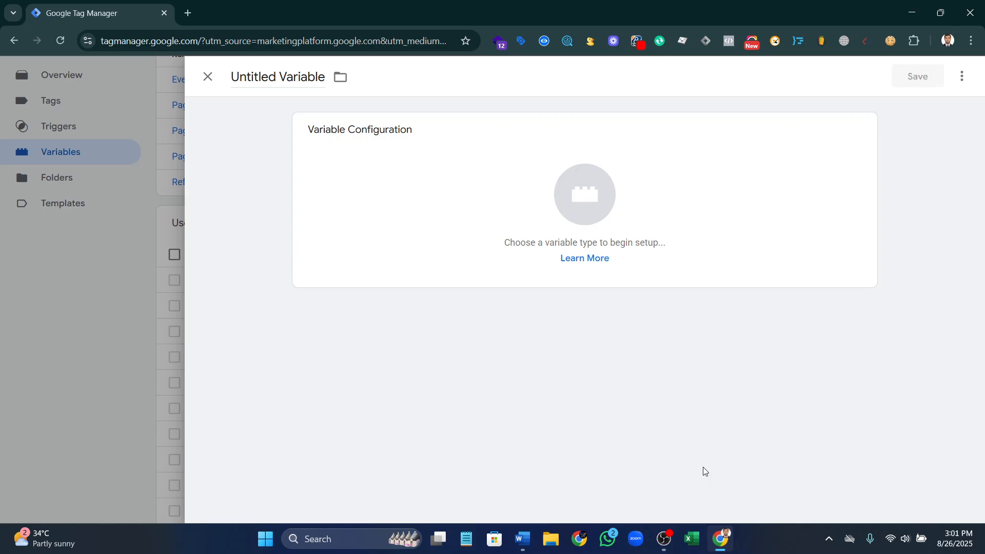
click(609, 190)
click(628, 485)
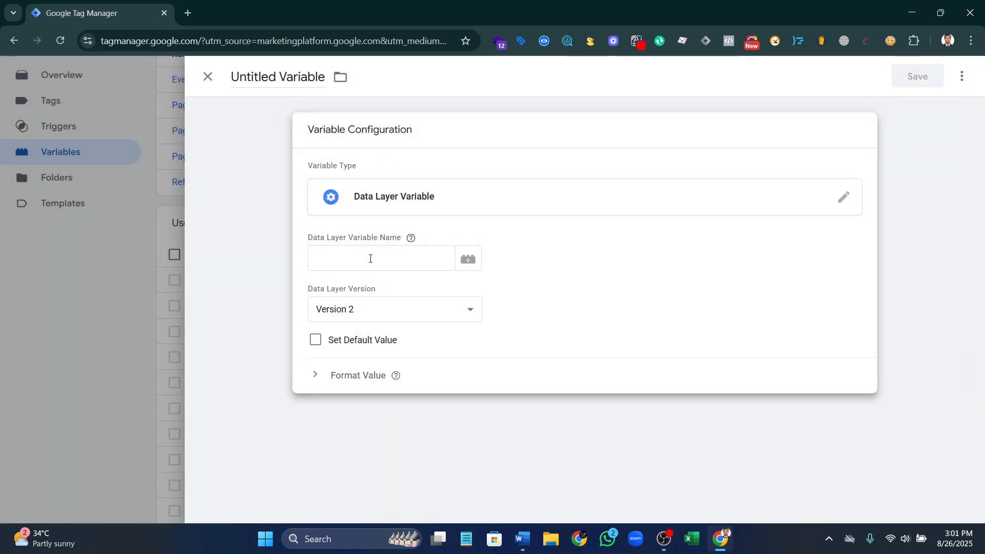
click(370, 258)
key(ctrl+v)
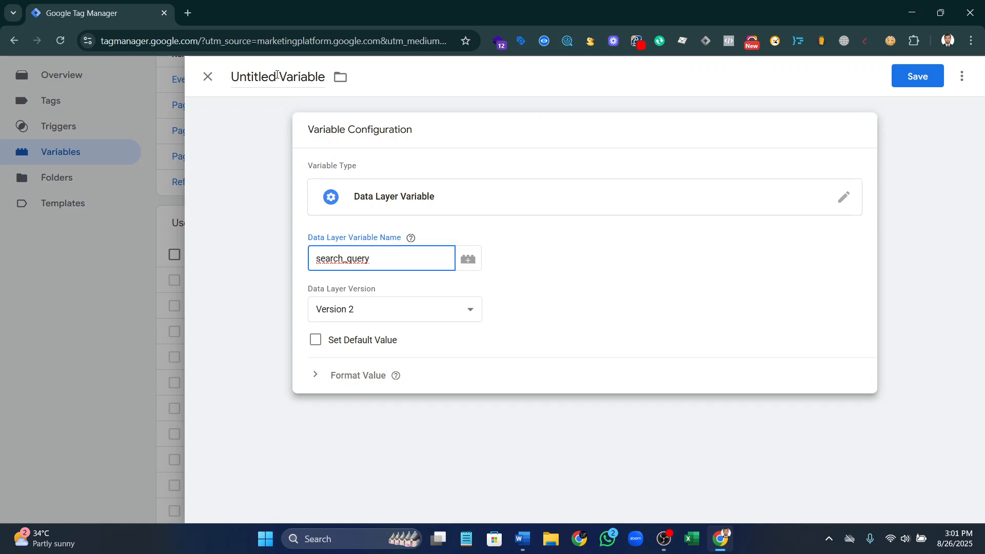
- Title the variable "dlv-search Query", reusing the copied search_query text with a space and a capital Q
click(276, 76)
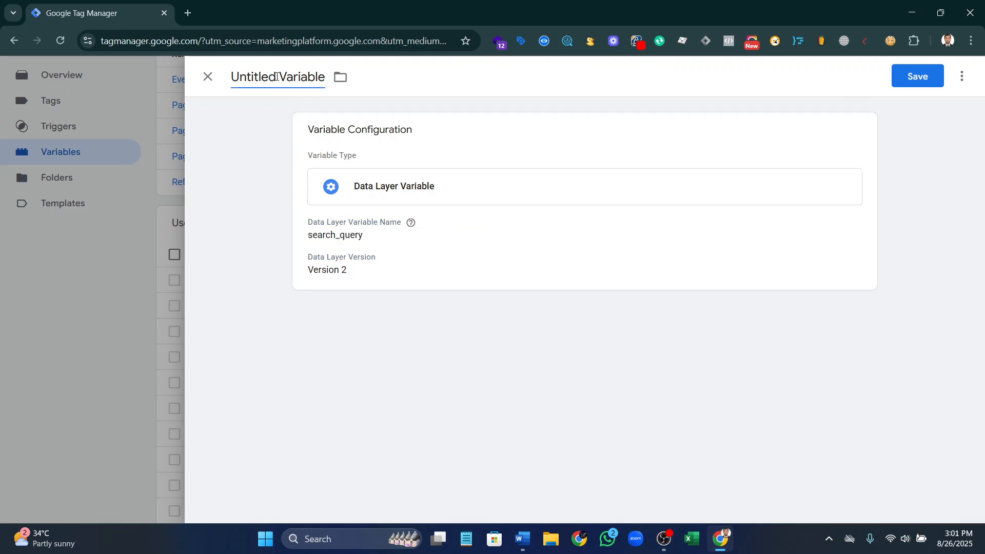
text(Adlv)
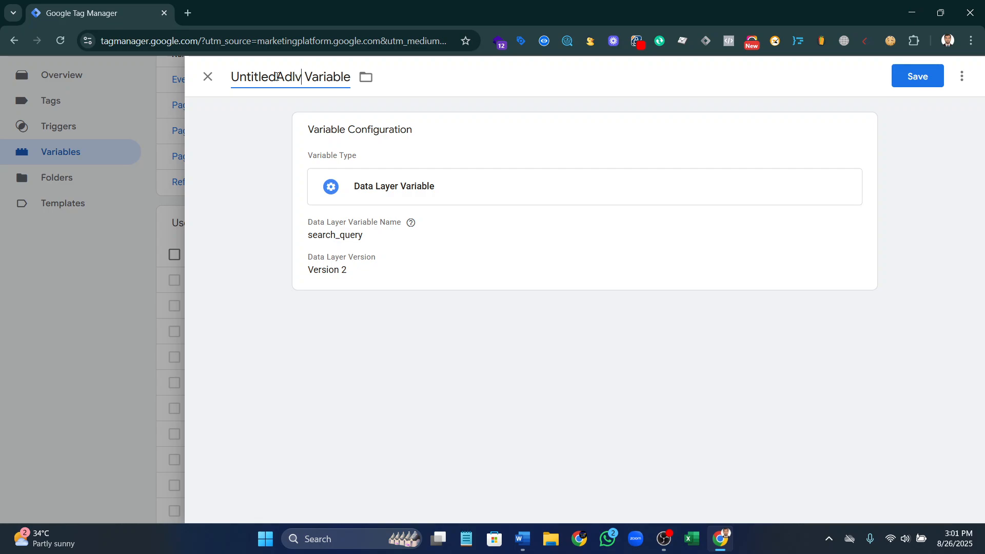
text(-)
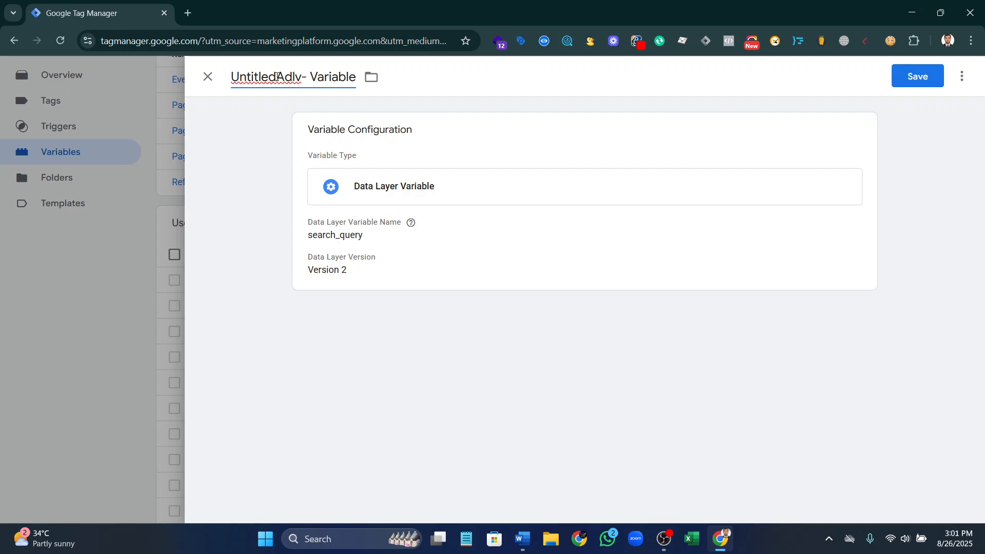
key(ctrl+a)
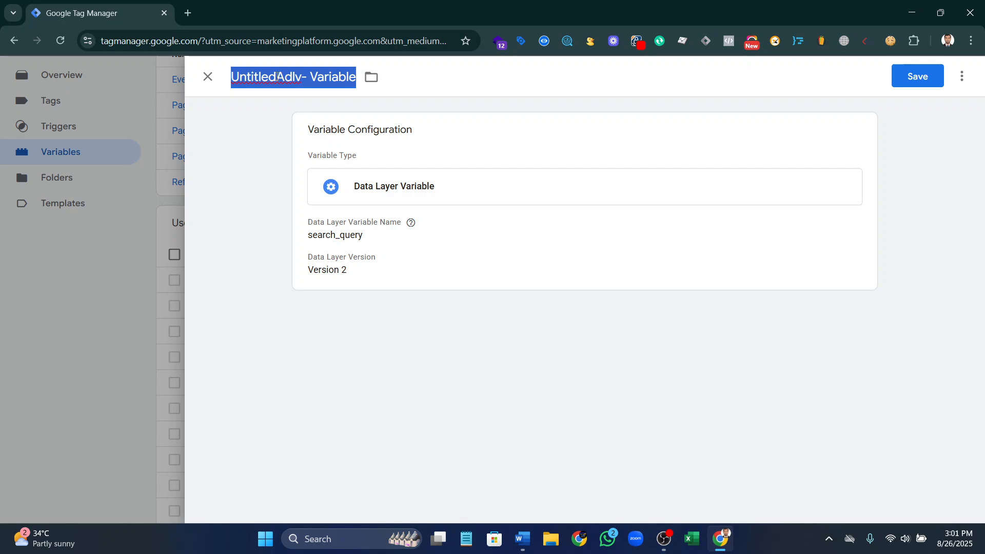
text(dlv)
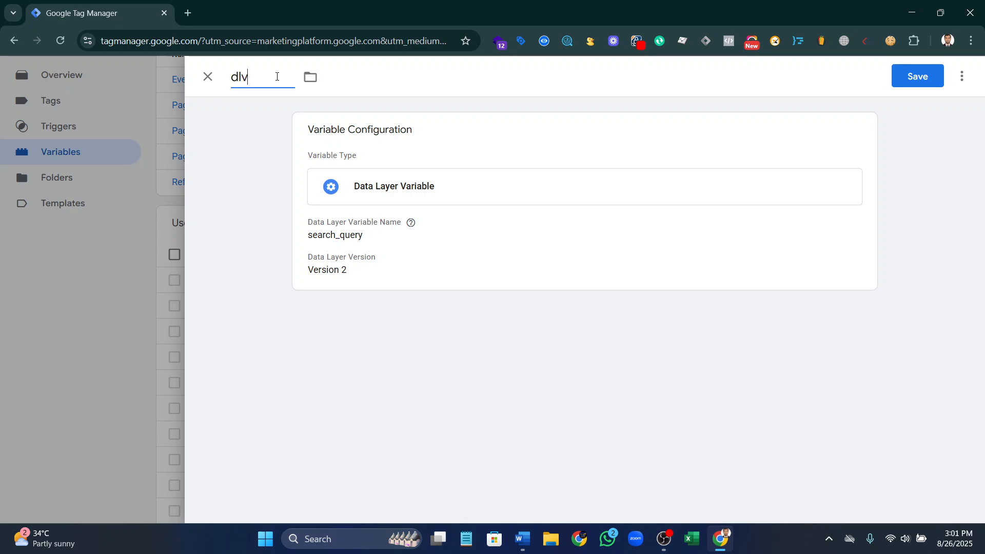
text(-)
key(ctrl+v)
key(BackSpace)
key(BackSpace)
text(Q)
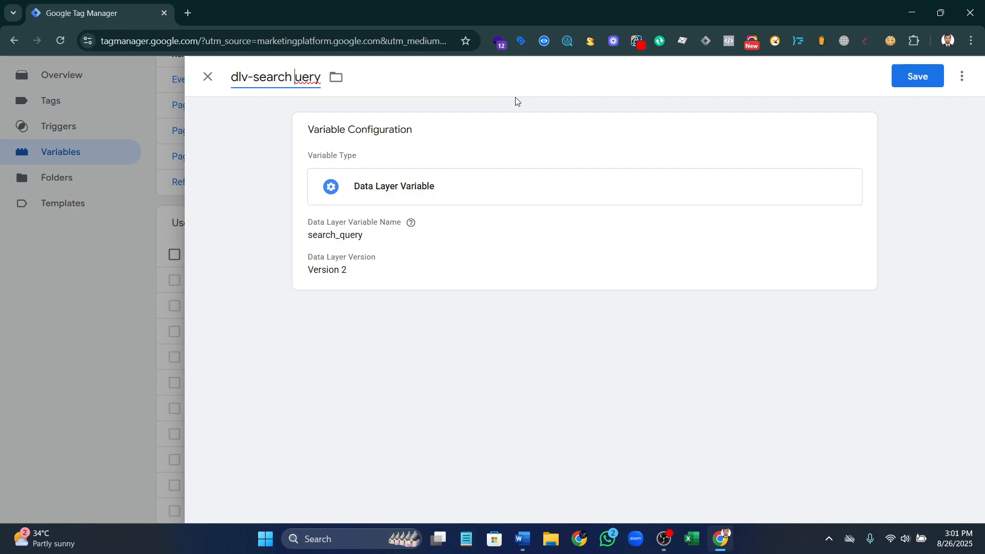
- Capitalize the S so the title reads "dlv-Search Query", and save the variable
click(259, 77)
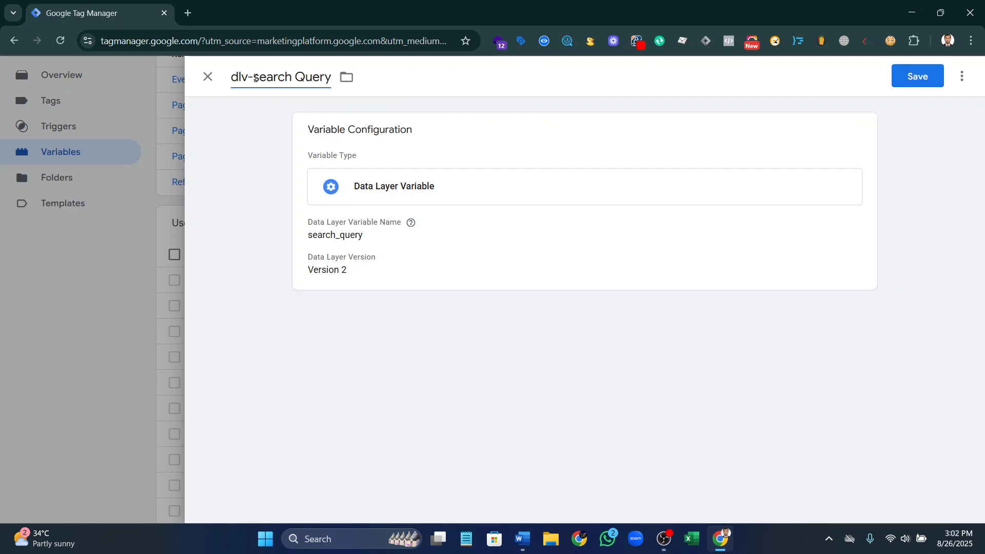
key(BackSpace)
text(S)
click(896, 81)
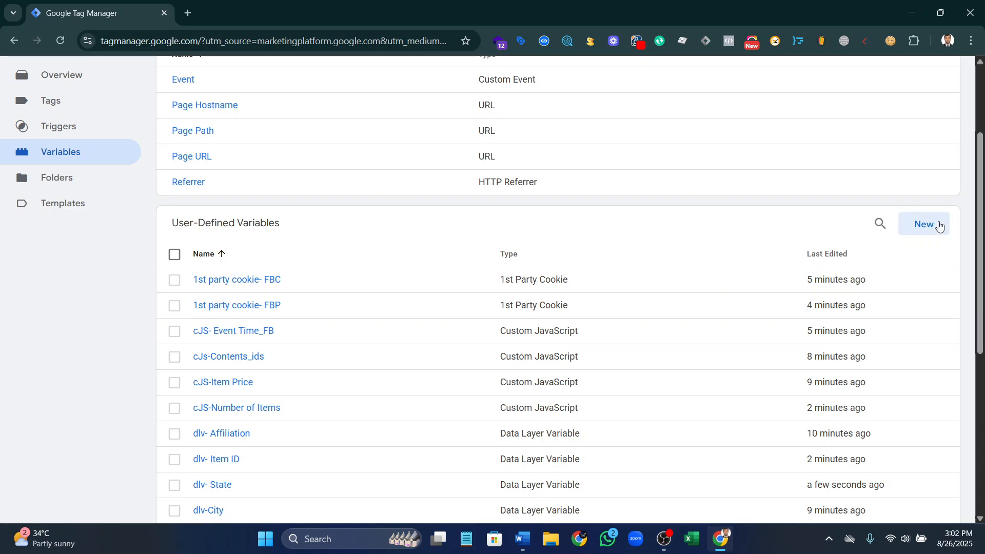
- Start a new user-defined variable and copy ecommerce.shipping from entry 22, dlv-Shipping, in the Word document
click(935, 225)
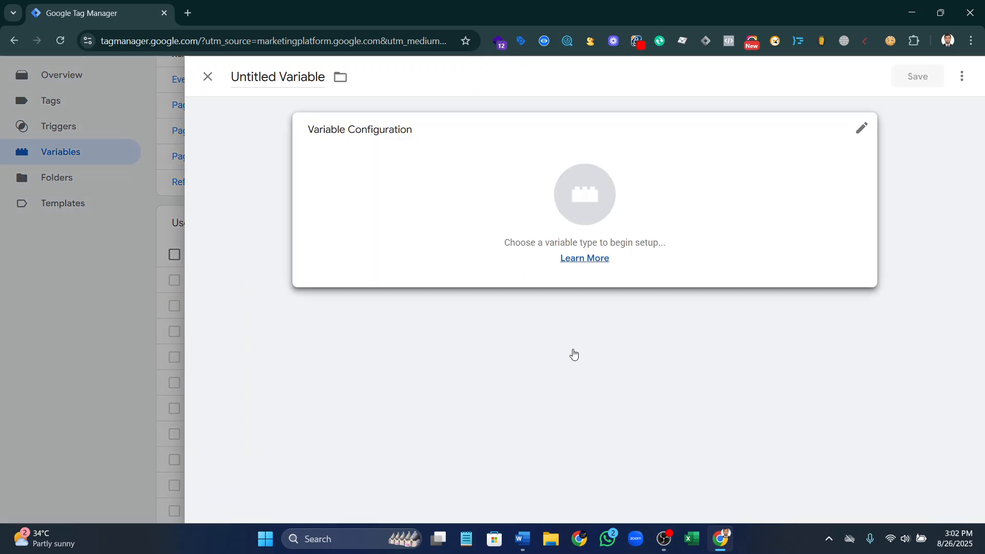
click(528, 540)
scroll(322, 326, down, 3)
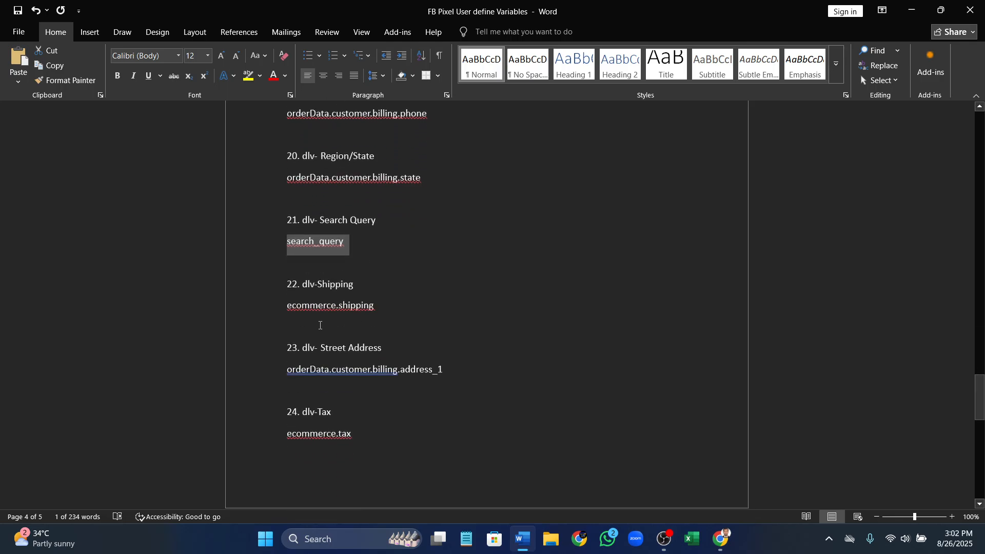
drag(287, 313, 353, 311)
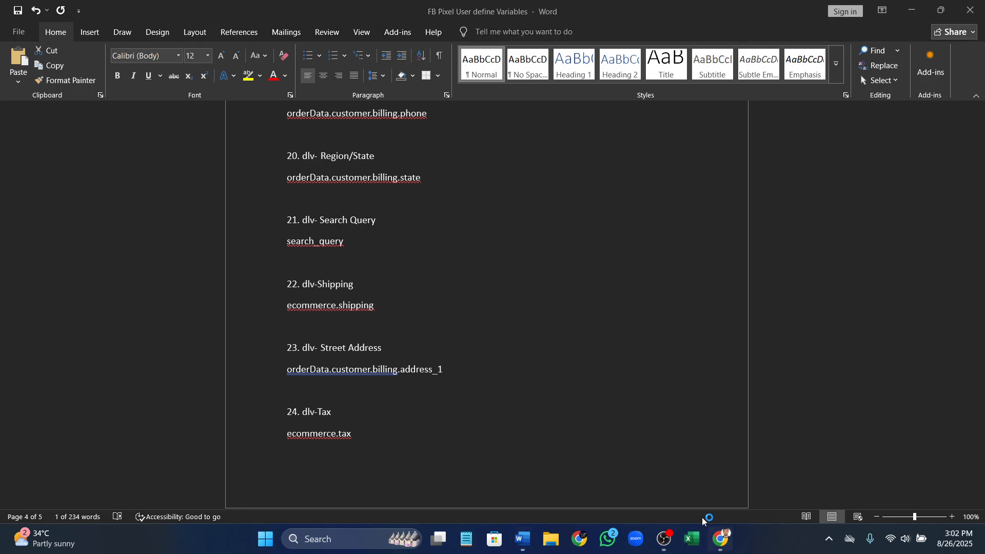
- In Tag Manager, choose Data Layer Variable as the type and paste ecommerce.shipping as the data layer variable name
click(720, 539)
click(622, 236)
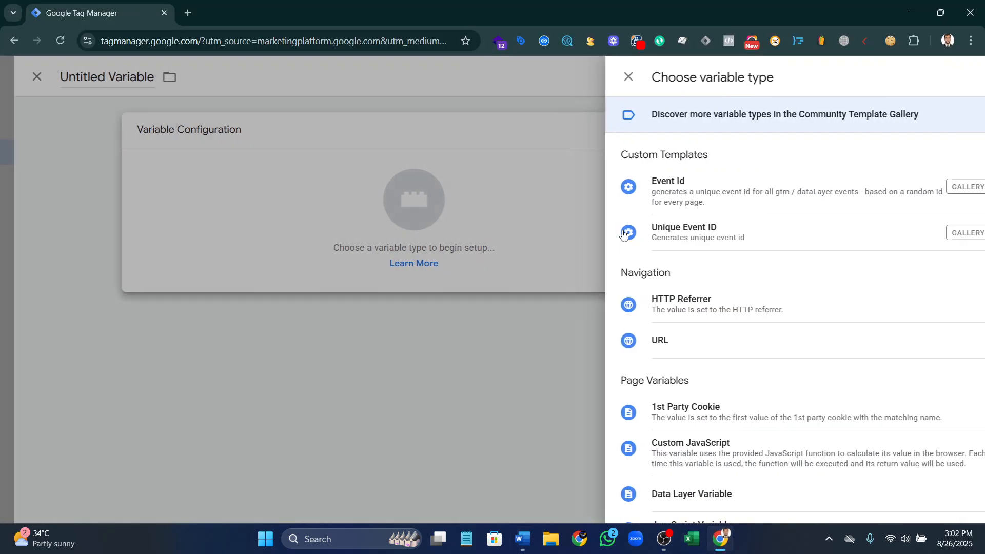
click(667, 494)
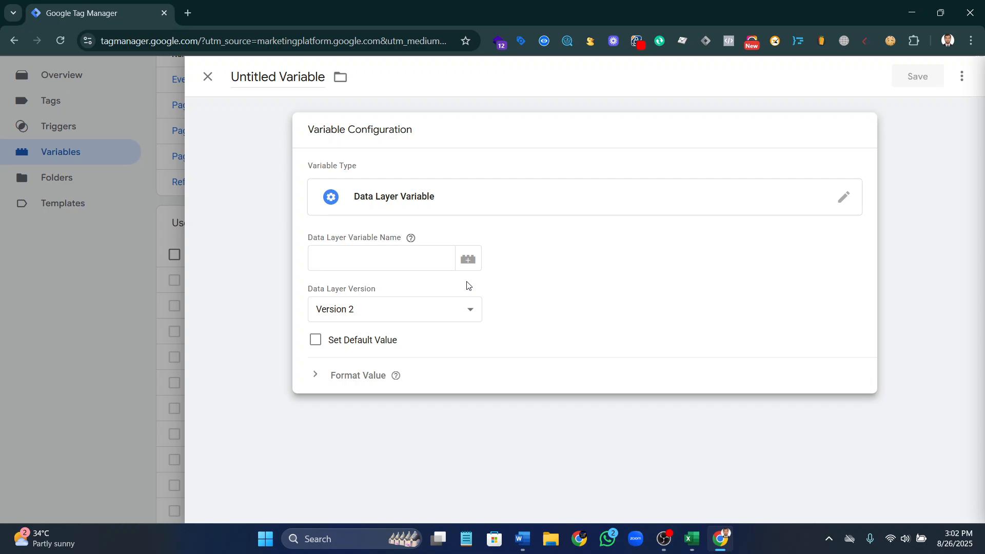
click(385, 257)
key(ctrl+v)
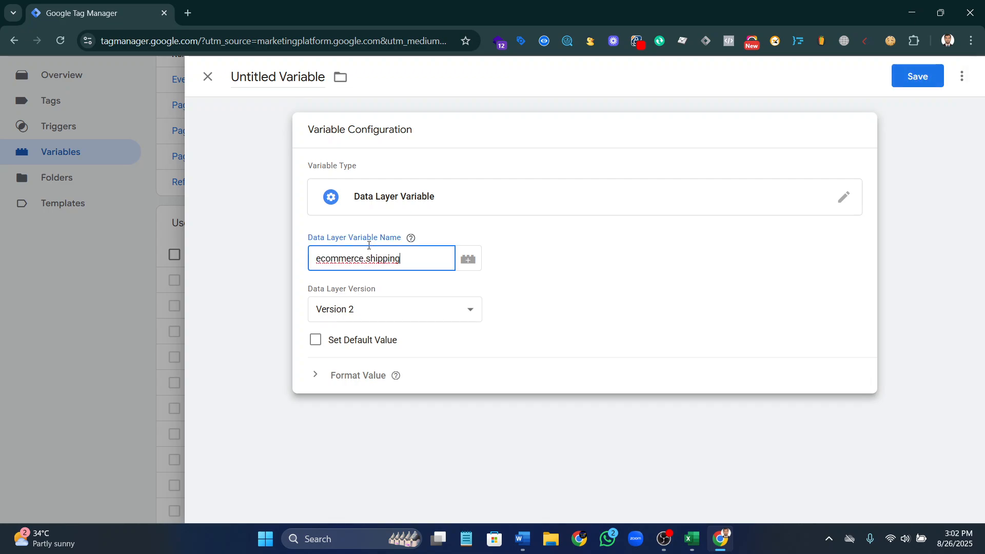
- Title the variable "dlv-Shipping" and save it
click(301, 97)
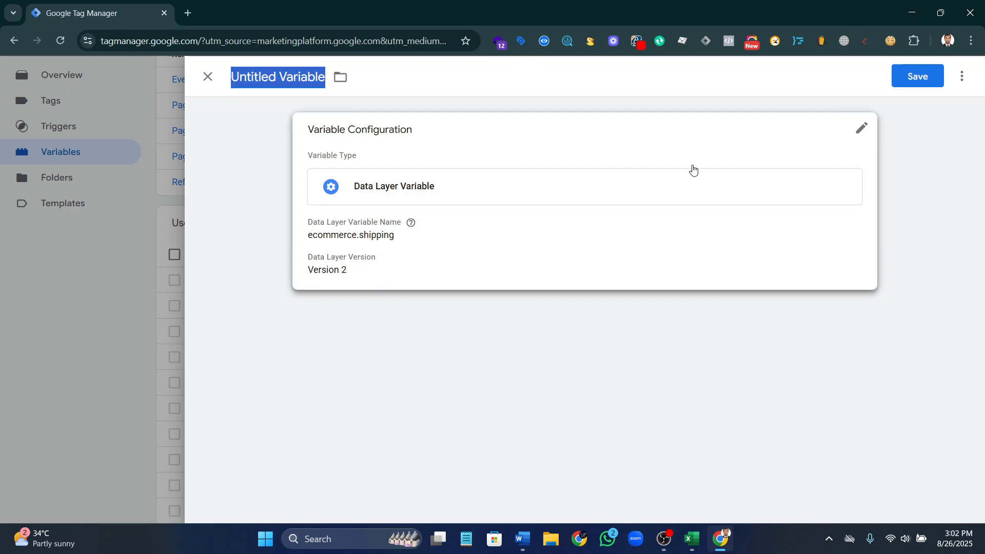
text(dlv-Shipping)
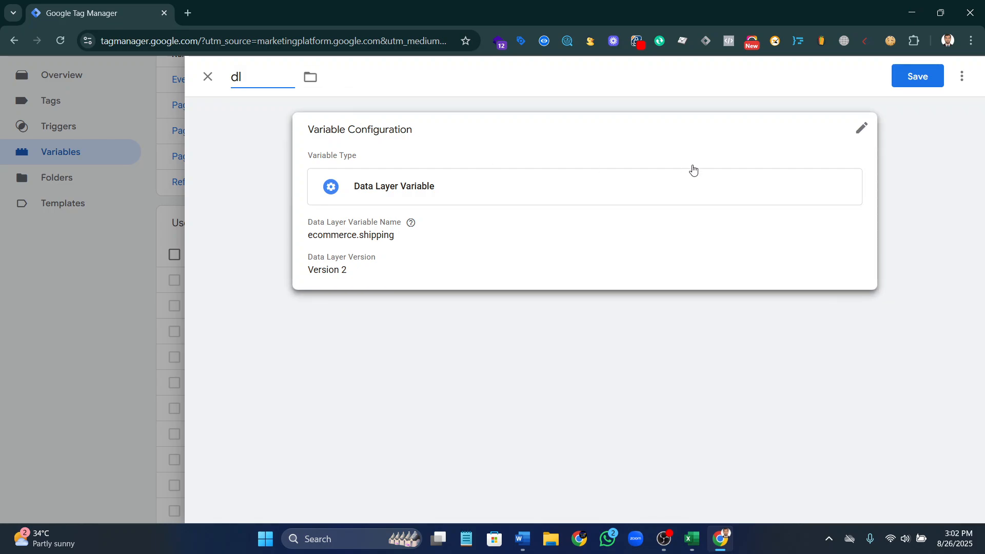
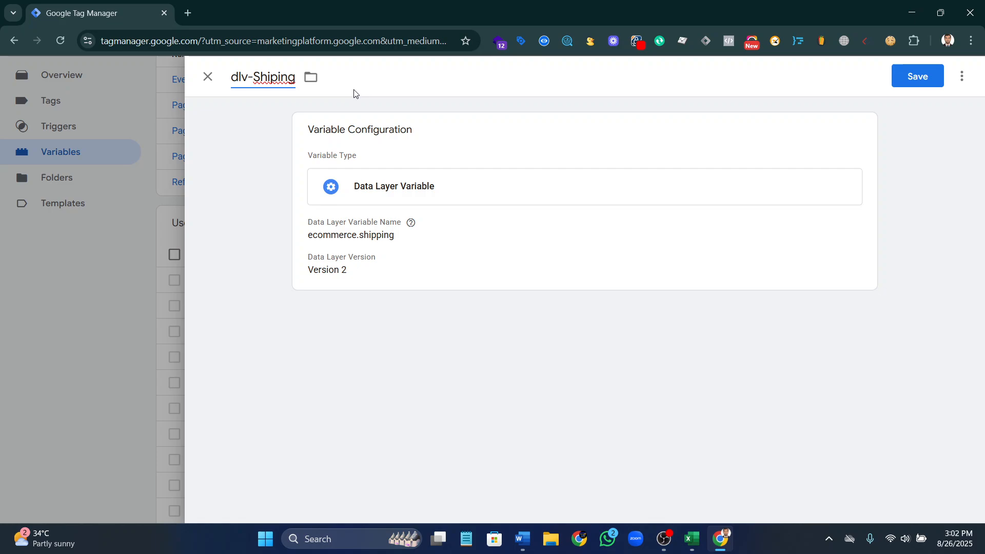
text(p)
click(934, 68)
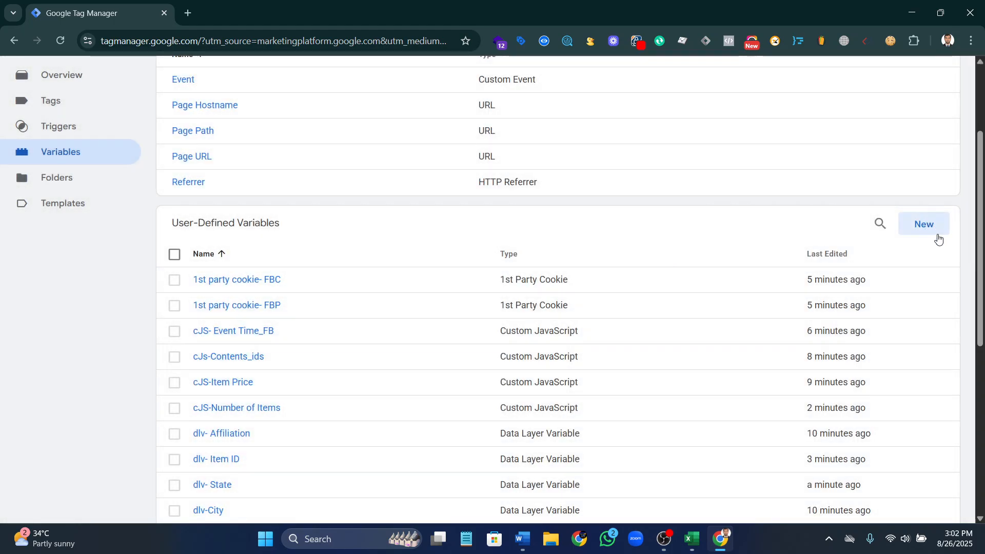
- Start a new user-defined variable and copy orderData.customer.billing.address_1 from entry 23, dlv- Street Address, in the Word document
click(933, 225)
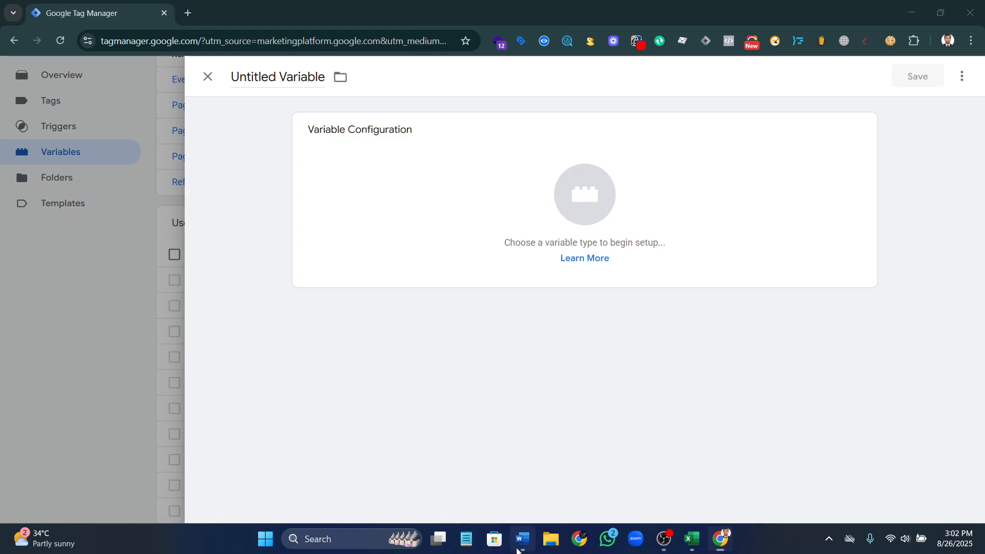
click(522, 539)
scroll(322, 332, down, 3)
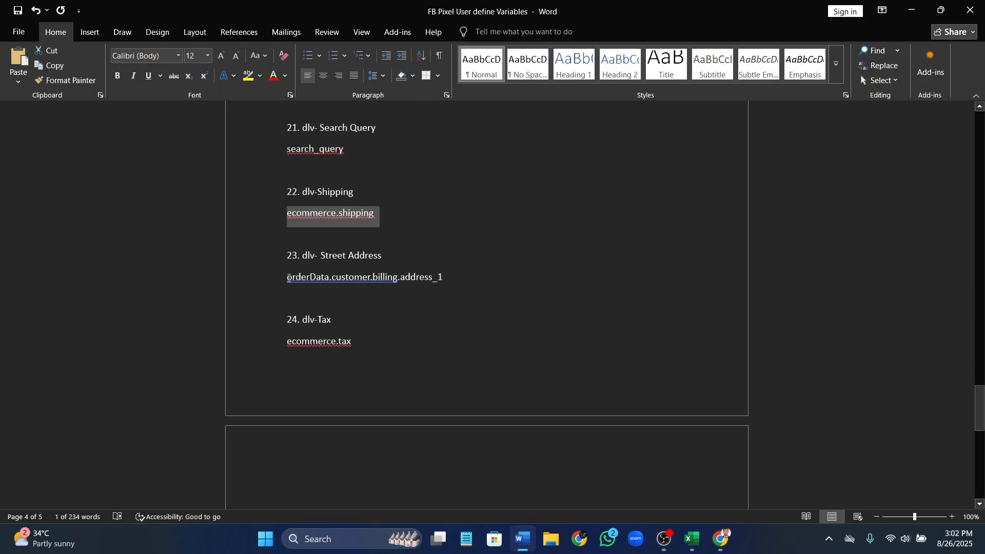
drag(289, 278, 442, 278)
key(ctrl+c)
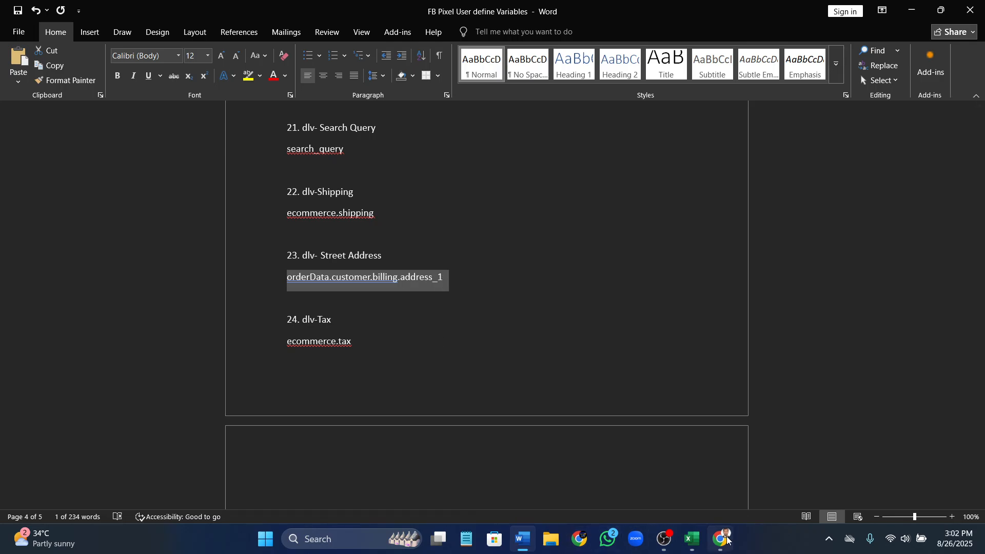
- In Tag Manager, choose Data Layer Variable as the type and paste orderData.customer.billing.address_1 as the data layer variable name
key(alt+Tab)
click(613, 197)
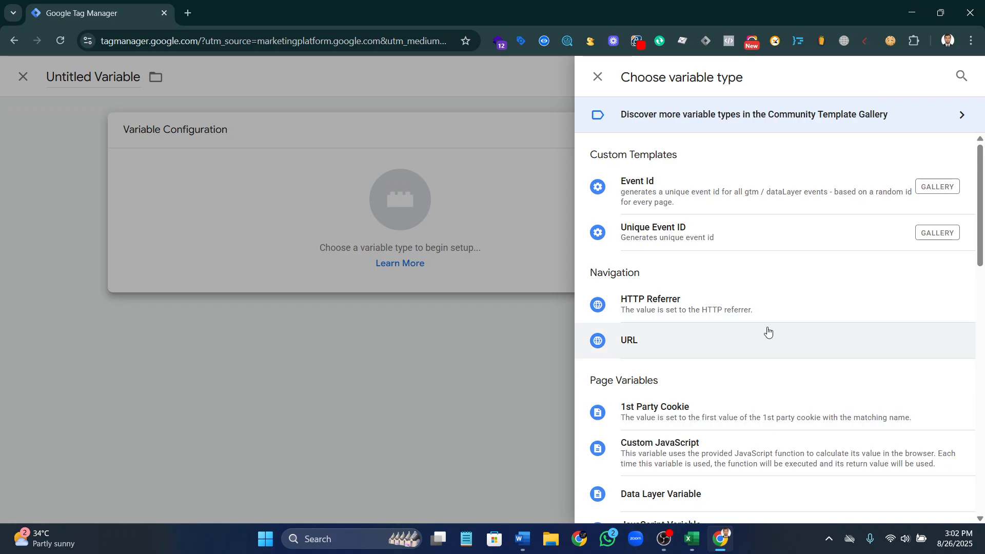
scroll(768, 332, down, 3)
scroll(642, 369, down, 5)
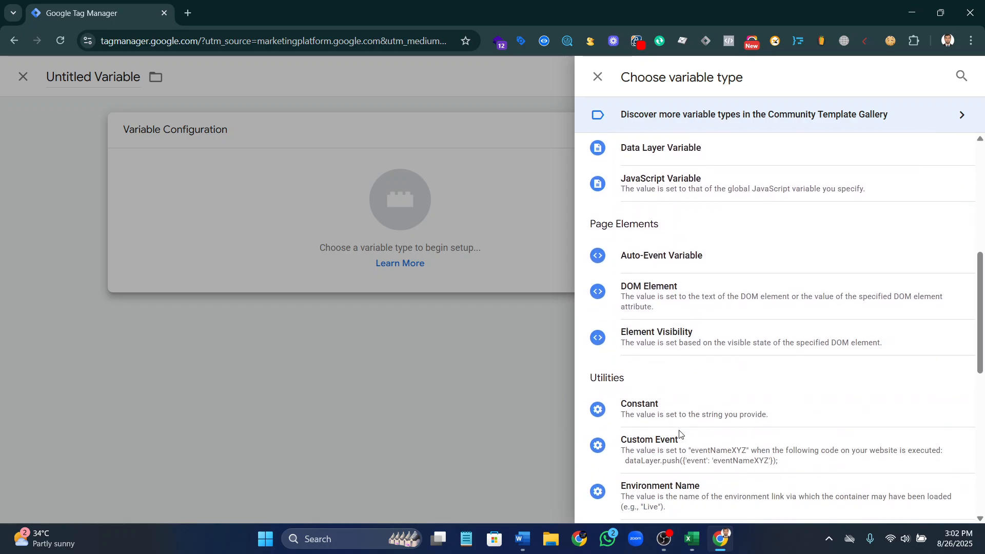
scroll(699, 333, up, 4)
click(675, 302)
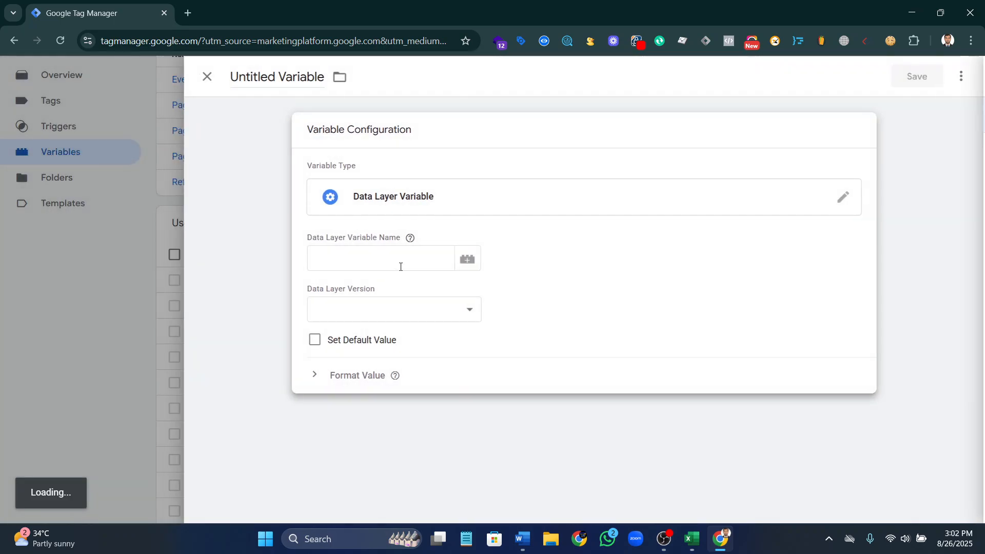
click(371, 261)
key(ctrl+v)
- Title the variable "dlv- Street Address" by copying the name of entry 23 from the Word document, and save the variable in Tag Manager
click(288, 88)
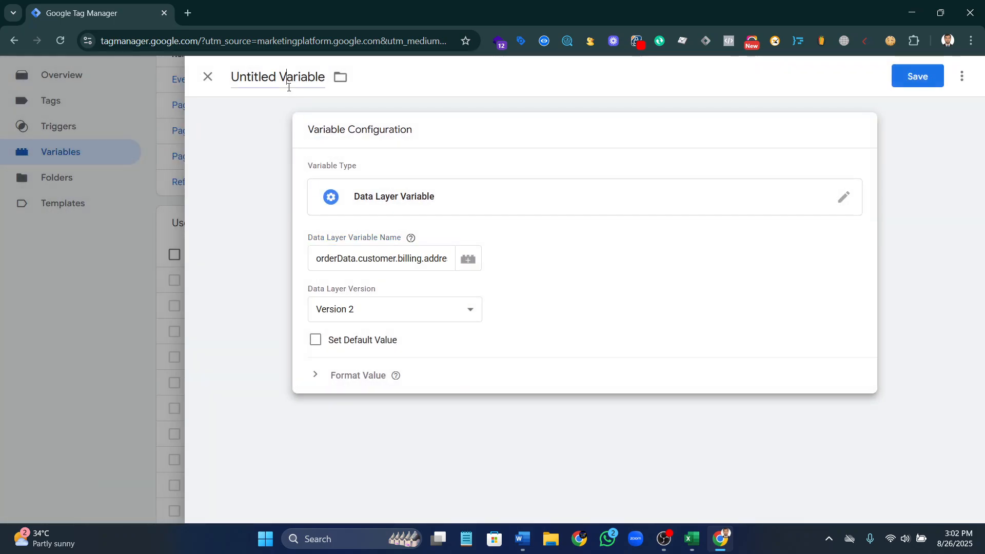
click(293, 93)
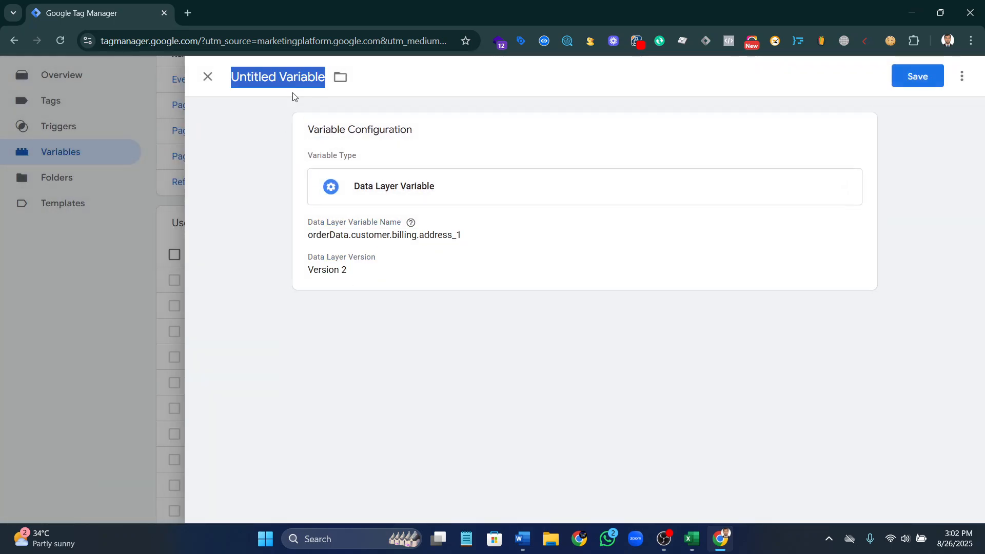
click(522, 539)
drag(395, 253, 310, 262)
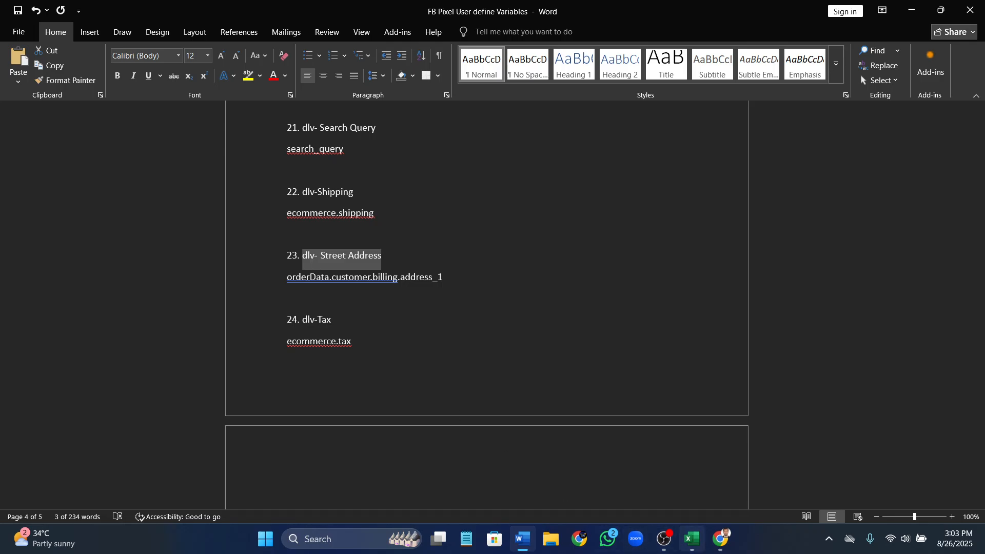
click(721, 539)
key(ctrl+v)
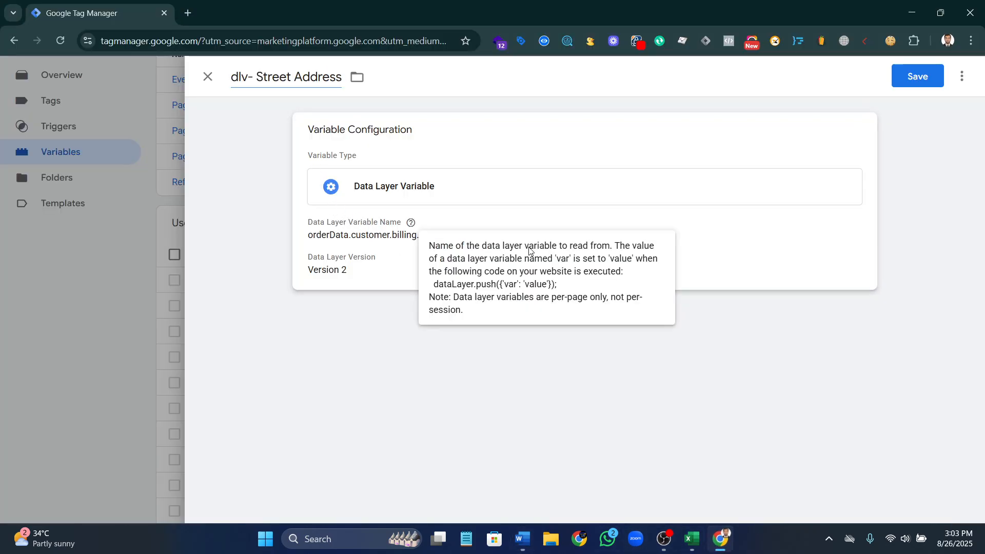
click(904, 82)
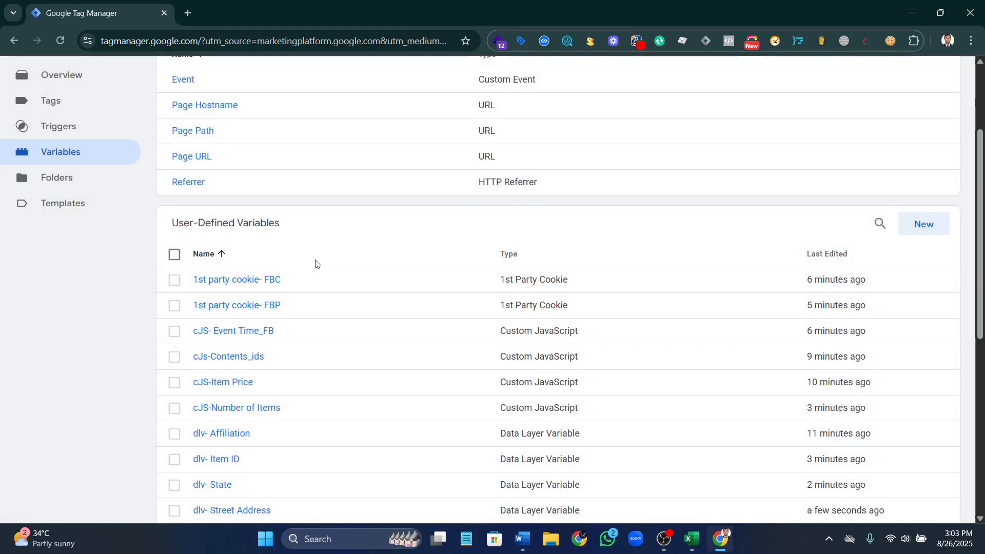
- Start a new user-defined variable and copy ecommerce.tax from entry 24, dlv-Tax, in the Word document
click(922, 224)
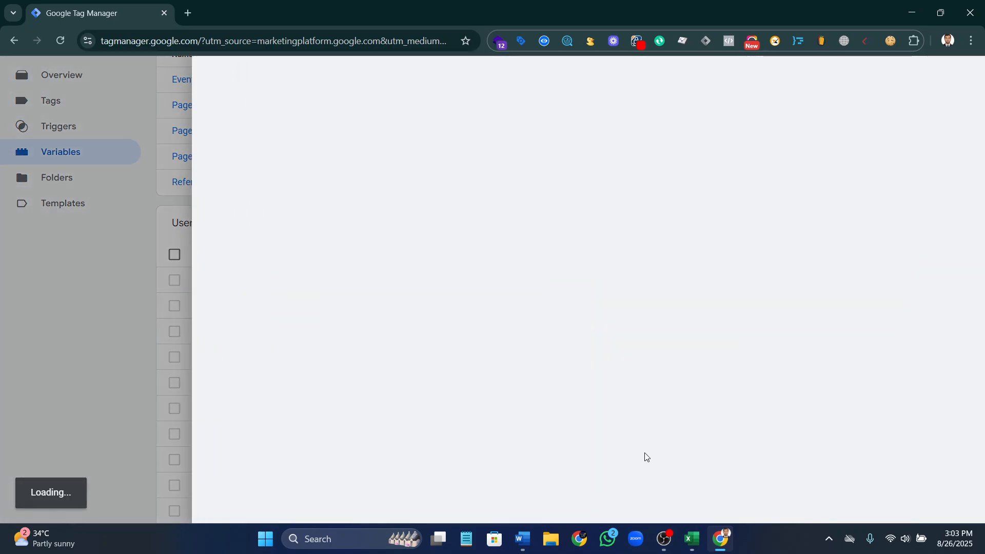
click(523, 538)
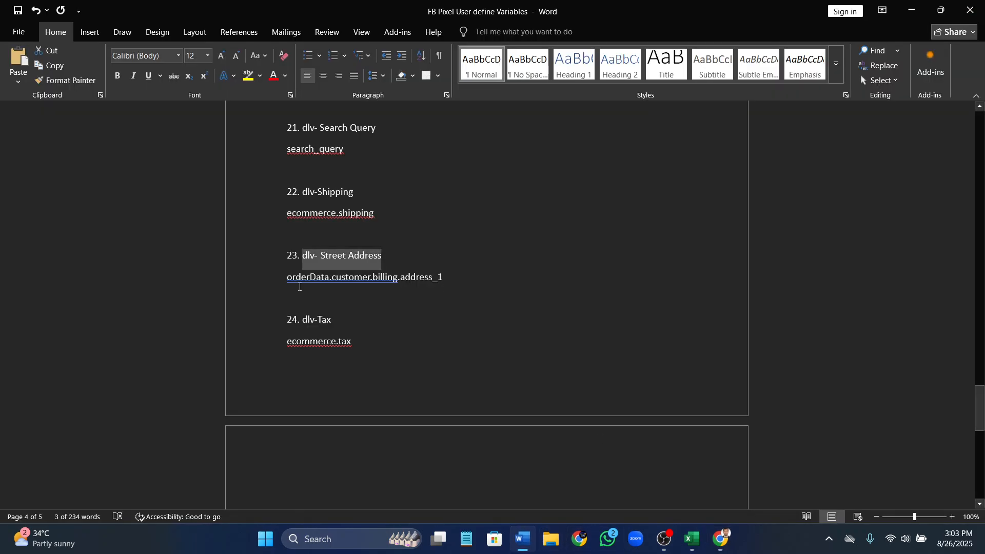
scroll(300, 287, down, 1)
drag(285, 316, 347, 309)
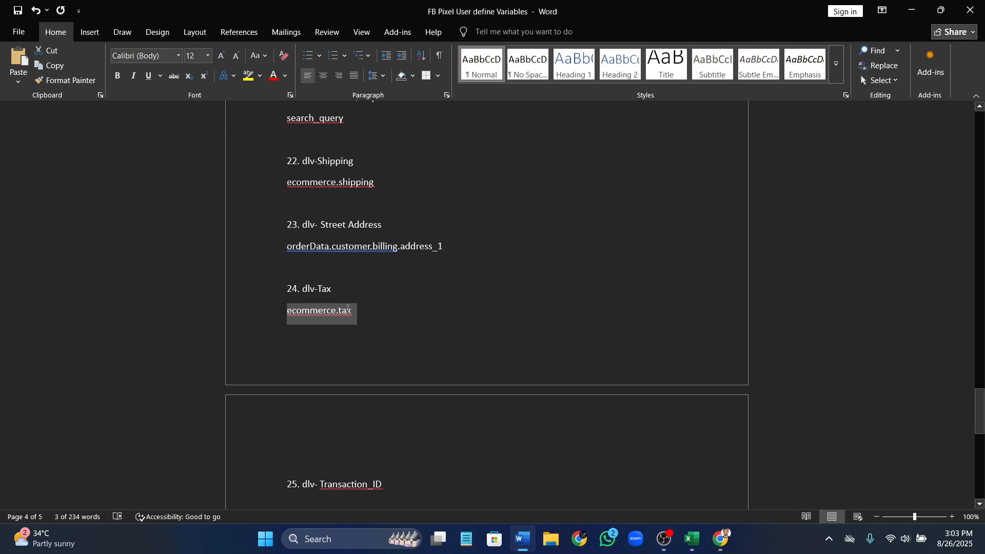
- In Tag Manager, choose Data Layer Variable as the type and paste ecommerce.tax as the data layer variable name
click(720, 539)
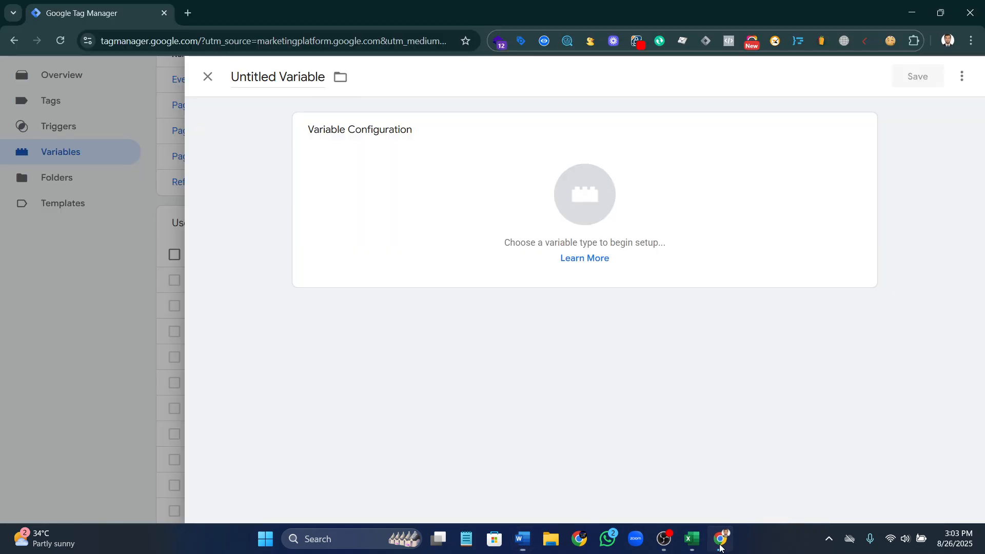
click(660, 281)
click(728, 494)
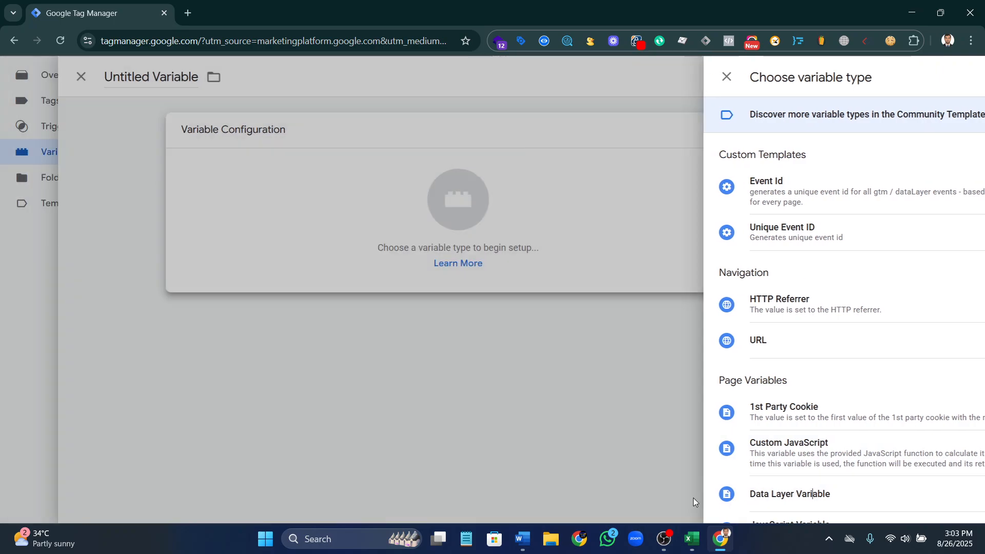
click(371, 264)
key(ctrl+v)
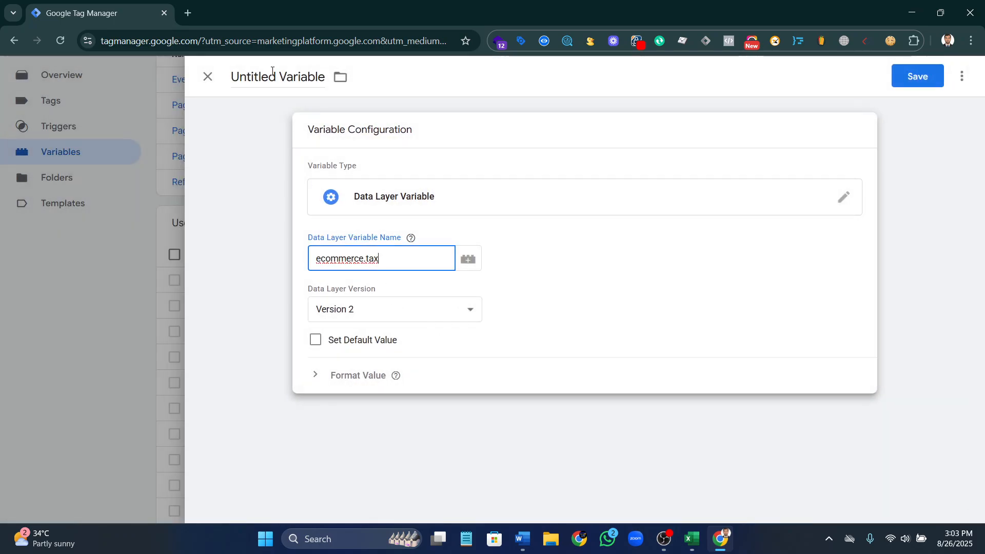
- Title the variable "dlv- Tax" and save it
drag(233, 73, 325, 78)
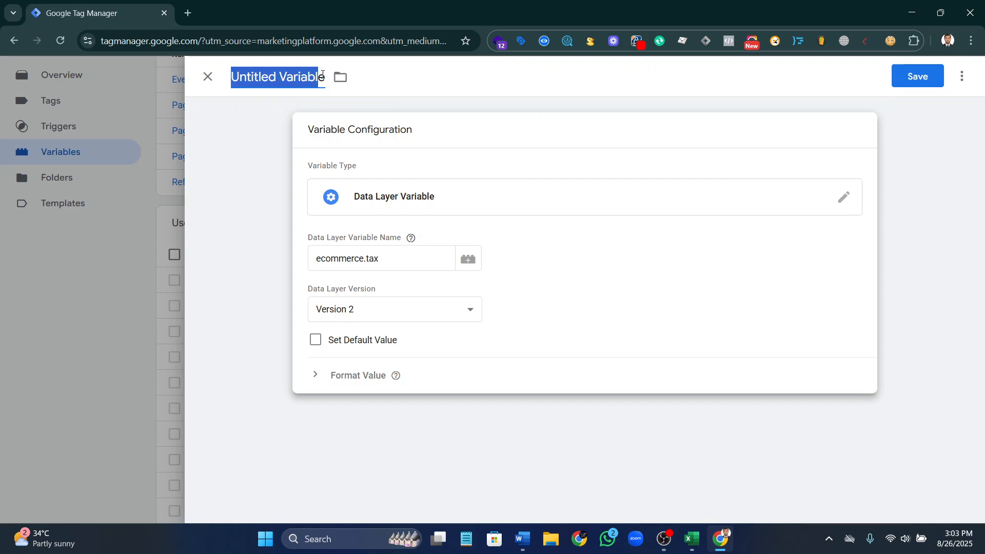
text(dlv- Tax)
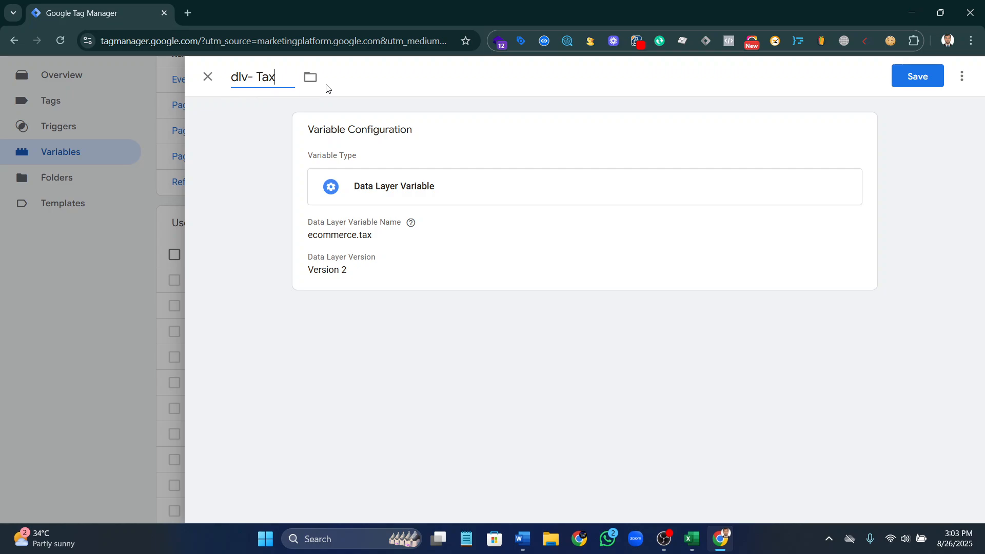
click(911, 82)
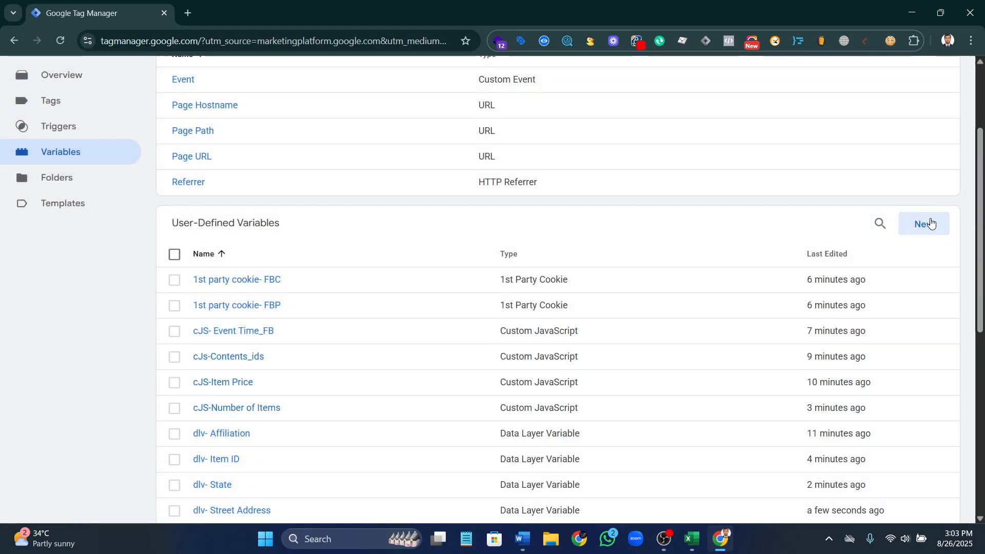
- Start a new user-defined variable, copy ecommerce.transaction_id from entry 25, dlv- Transaction_ID, in the Word document, and return to Tag Manager
click(926, 222)
mouse_move(717, 550)
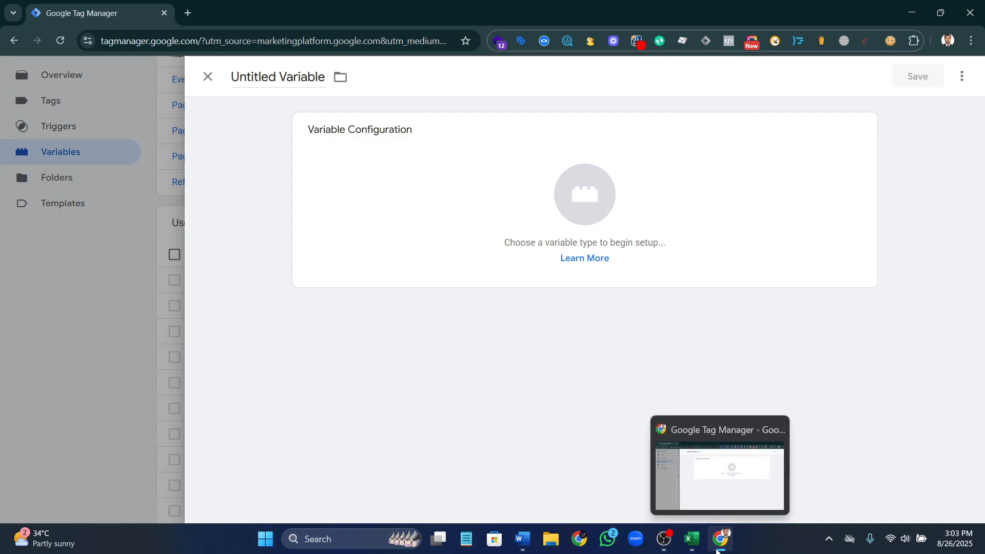
click(523, 539)
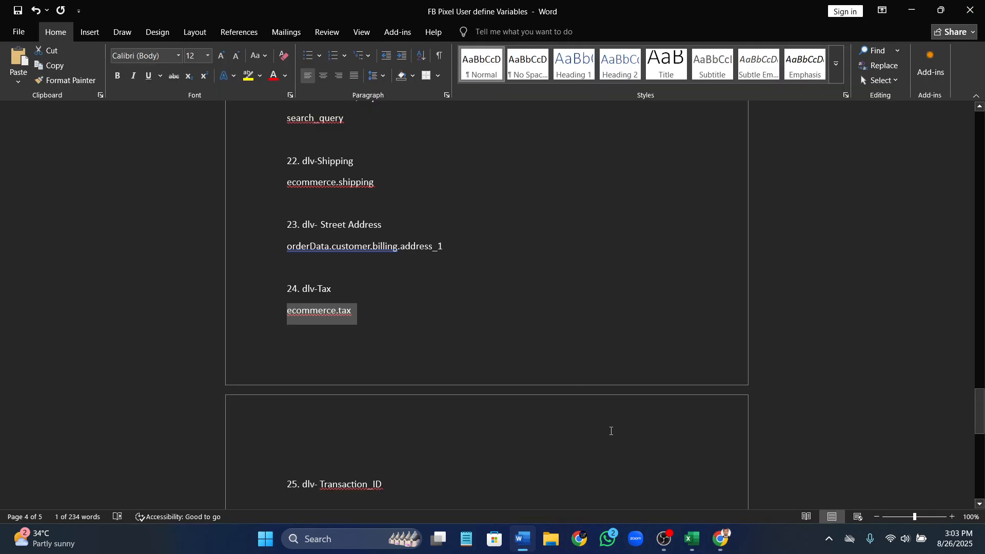
scroll(480, 374, down, 4)
scroll(287, 376, down, 1)
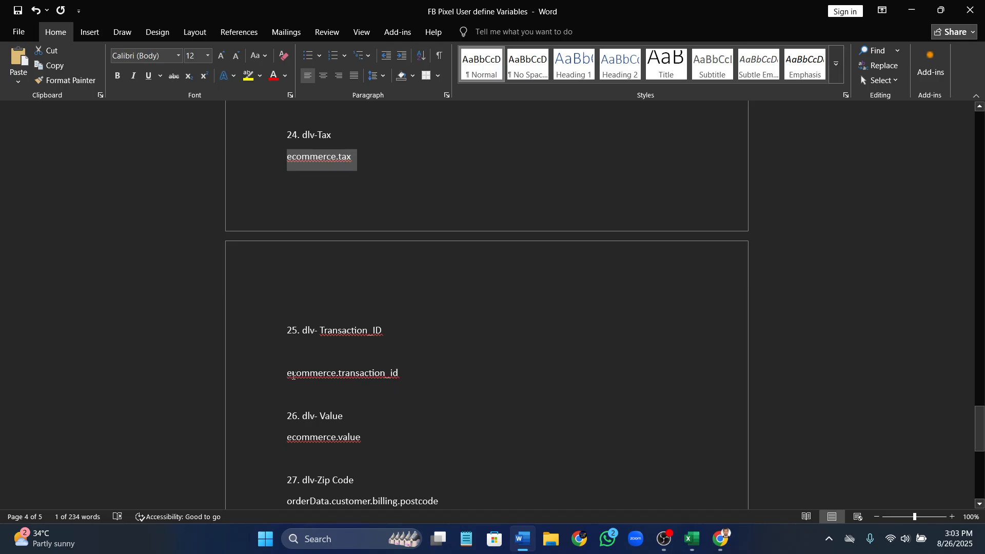
drag(292, 376, 422, 373)
key(ctrl+c)
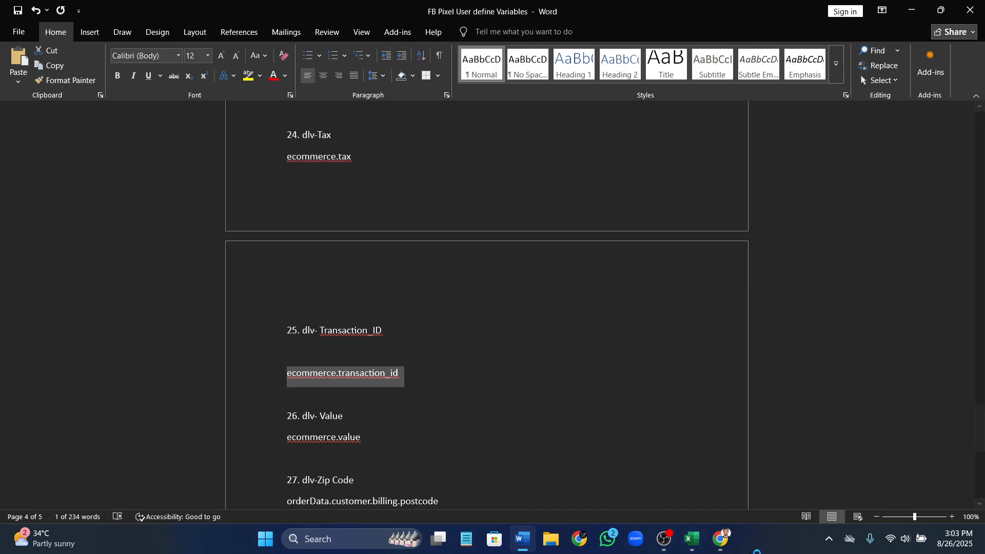
key(alt+Tab)
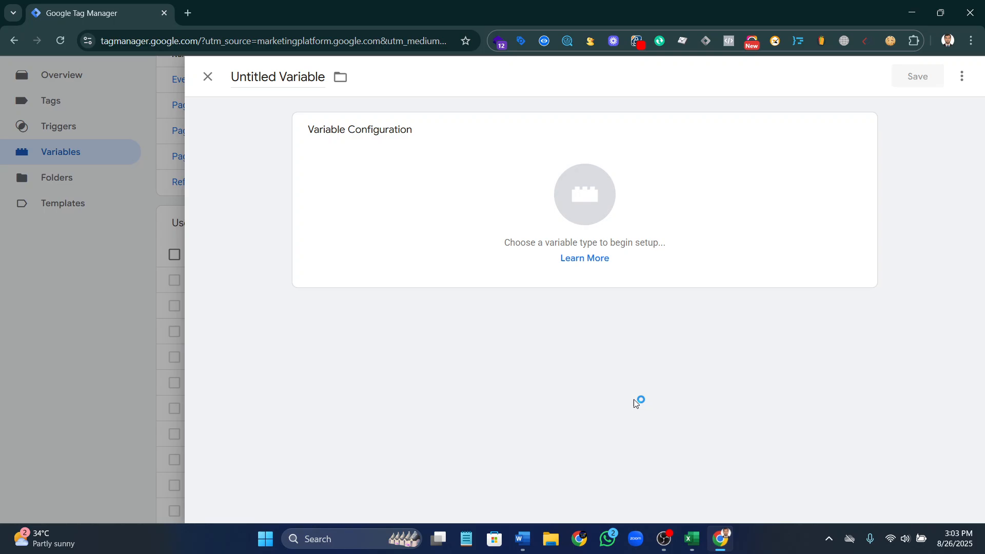
- Choose Data Layer Variable as the variable type and paste ecommerce.transaction_id as the data layer variable name
click(638, 195)
click(693, 492)
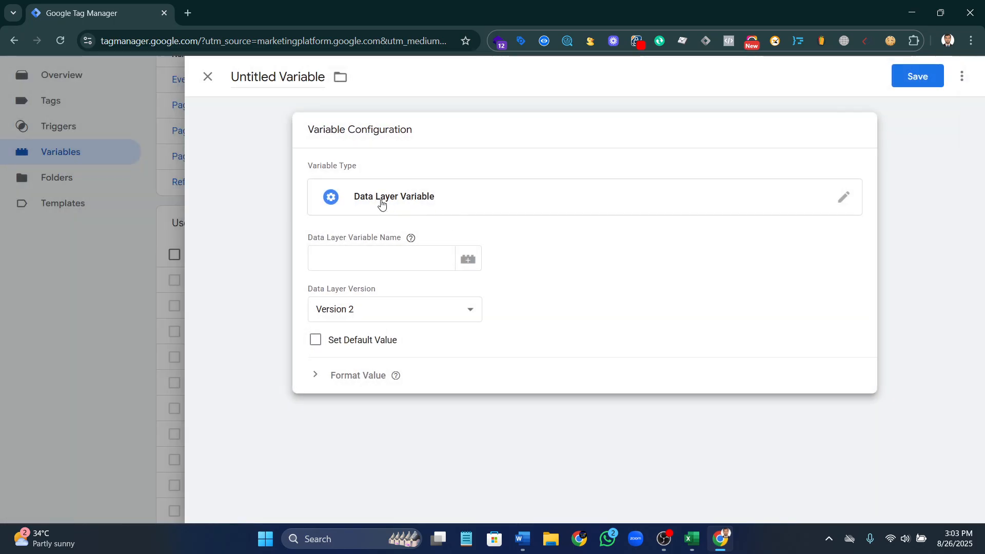
click(348, 258)
key(ctrl+v)
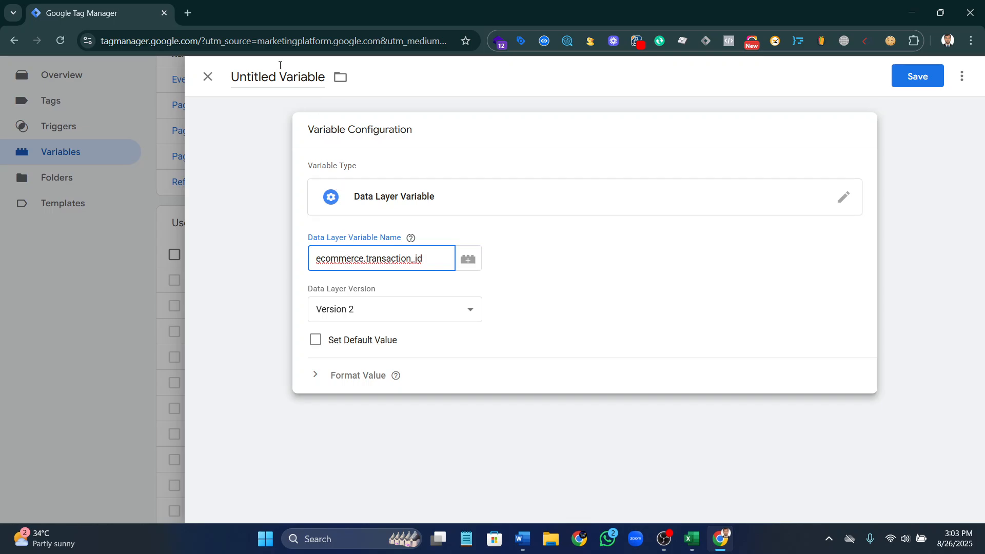
- Title the variable "dlv- Transaction_ID", copying the name from entry 25 in the Word document, and save it
click(232, 77)
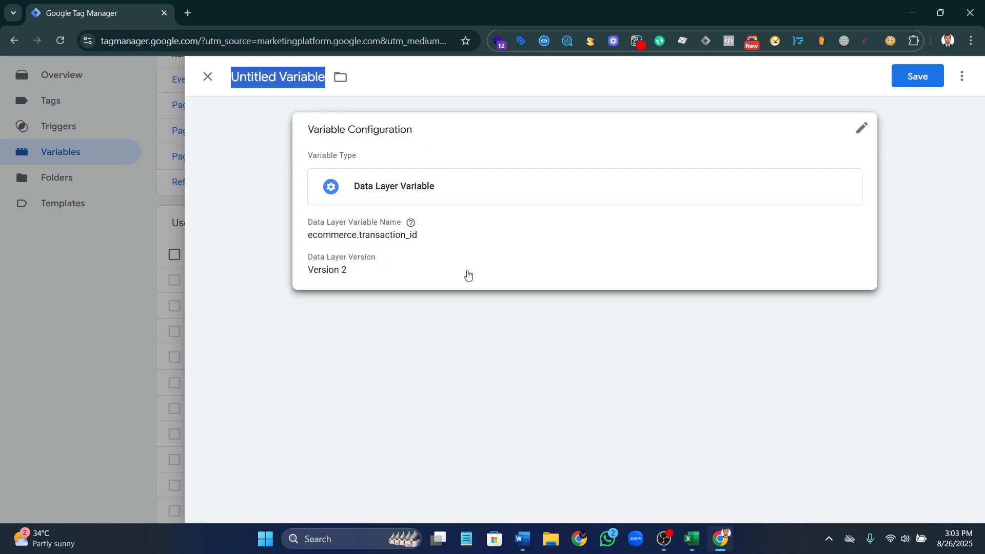
click(523, 539)
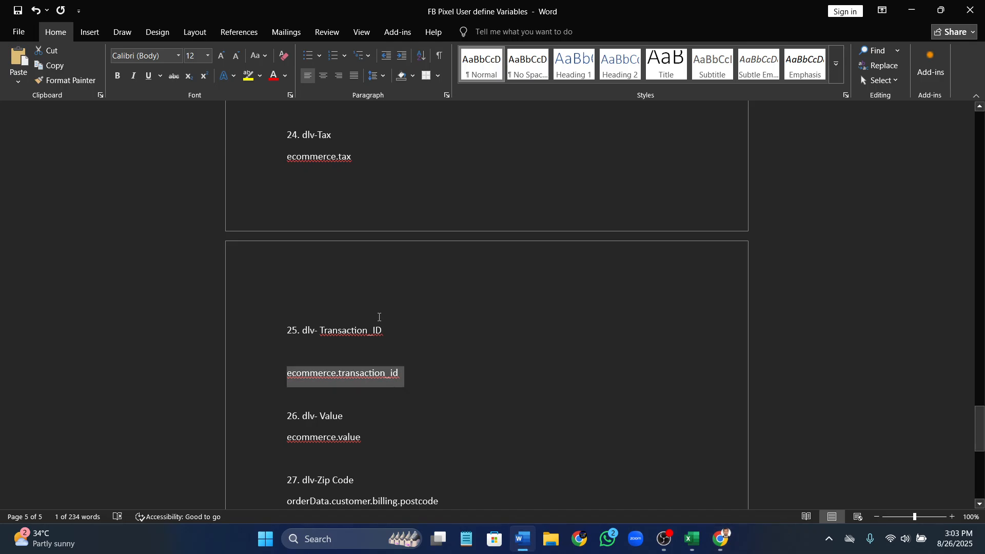
drag(383, 331, 306, 326)
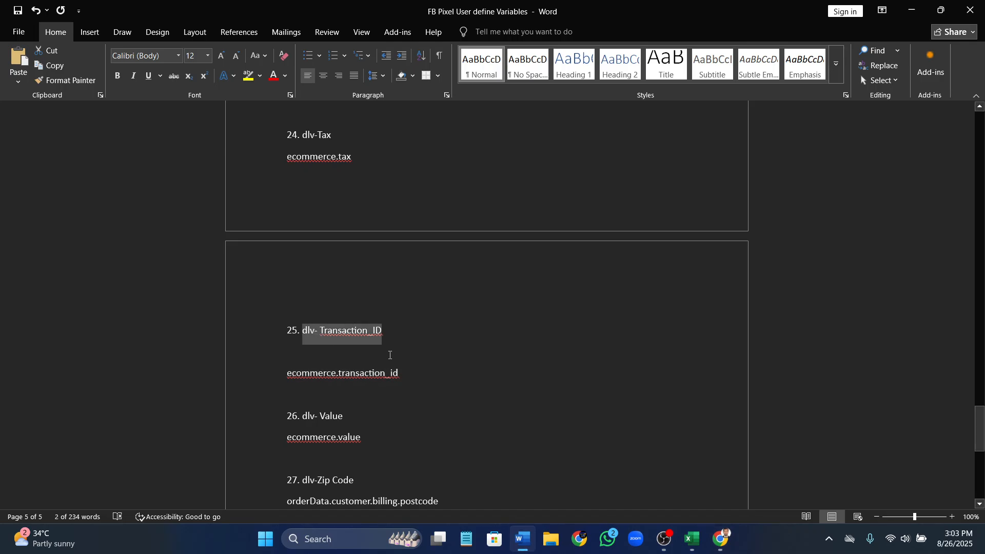
key(ctrl+c)
click(720, 538)
key(ctrl+v)
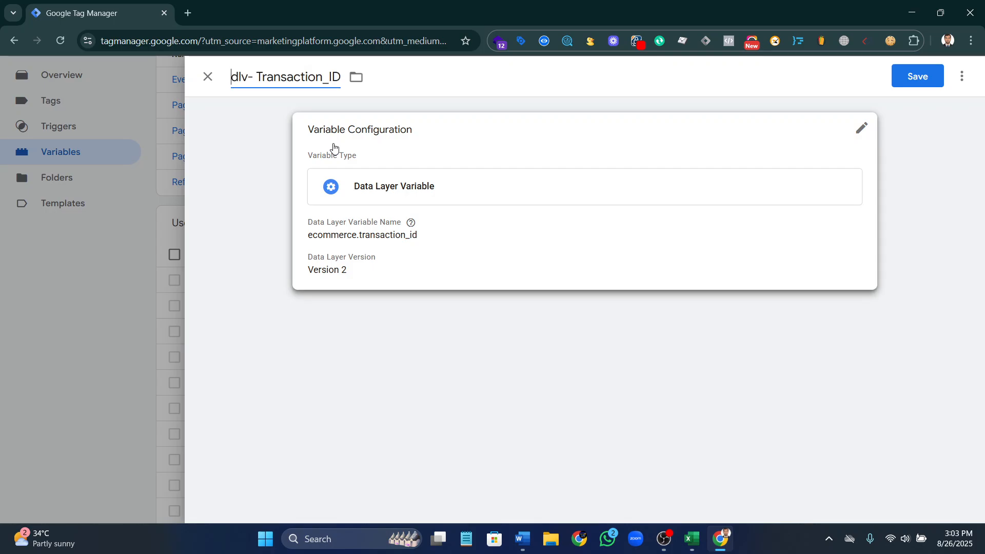
click(918, 76)
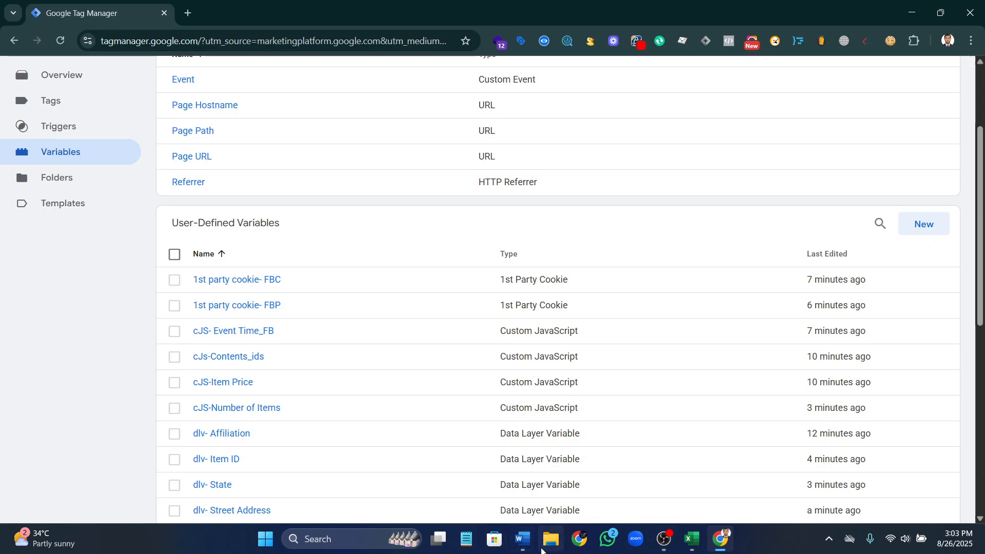
- Copy ecommerce.value from entry 26, dlv- Value, in the Word document and return to Tag Manager
click(522, 539)
scroll(330, 382, down, 4)
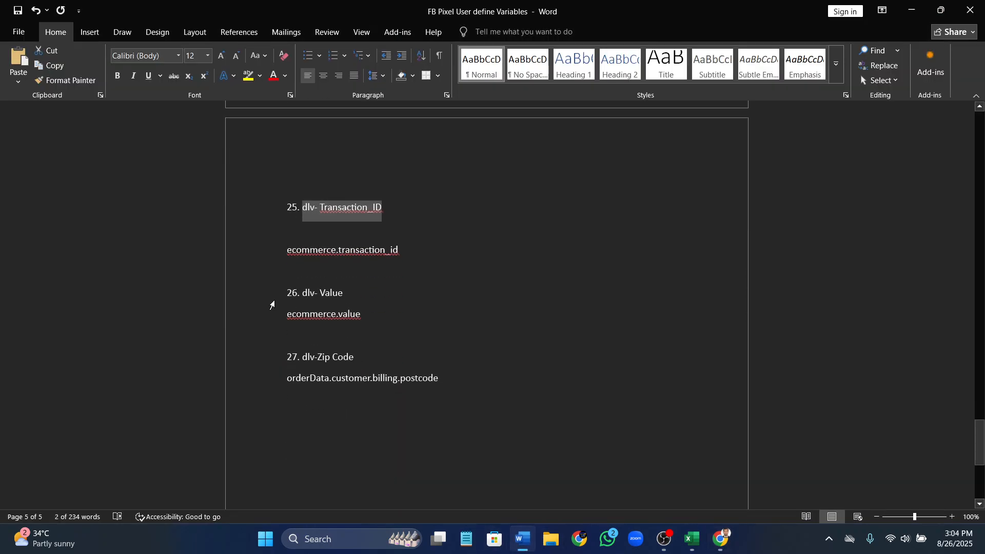
drag(284, 309, 351, 314)
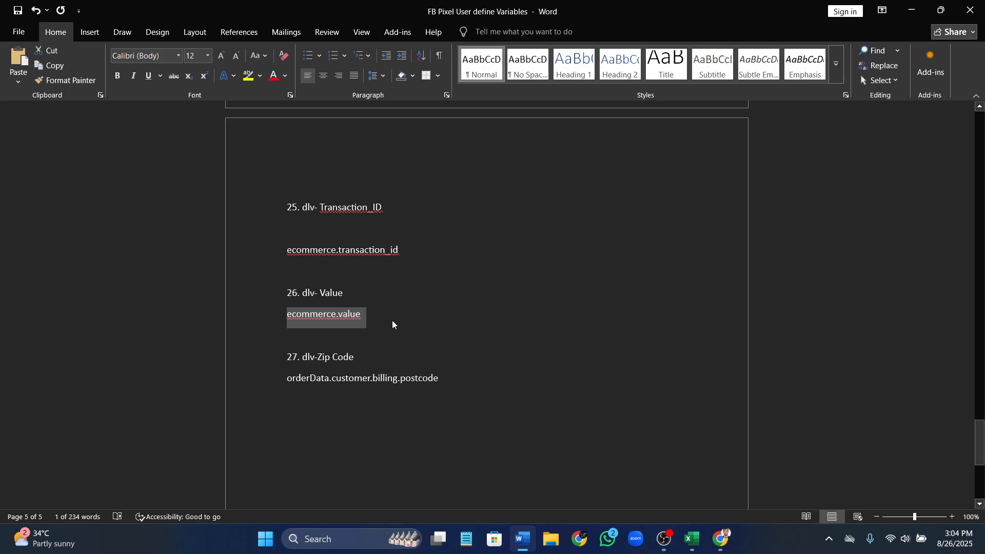
click(721, 539)
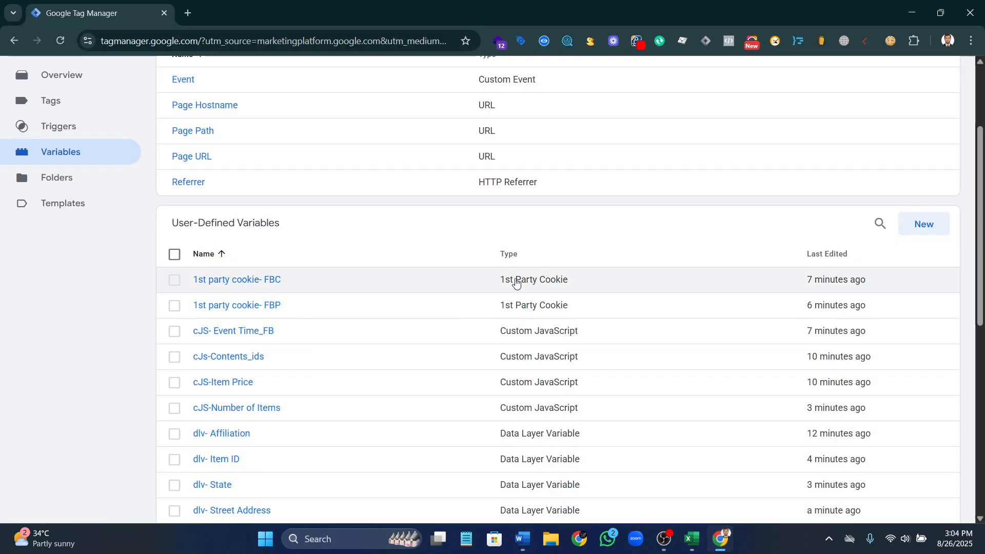
- Start a new user-defined variable of type Data Layer Variable and paste ecommerce.value as its data layer variable name
click(923, 224)
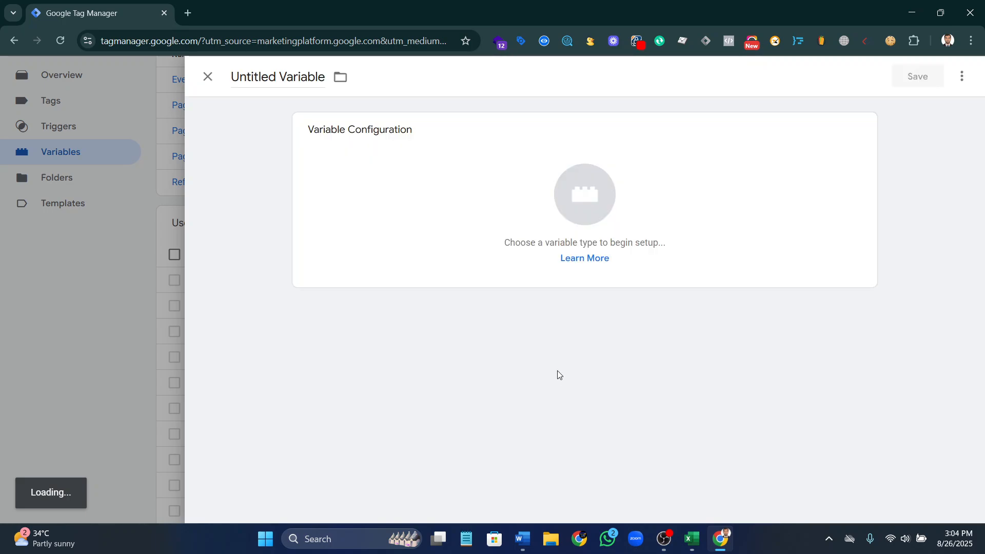
click(601, 176)
click(684, 495)
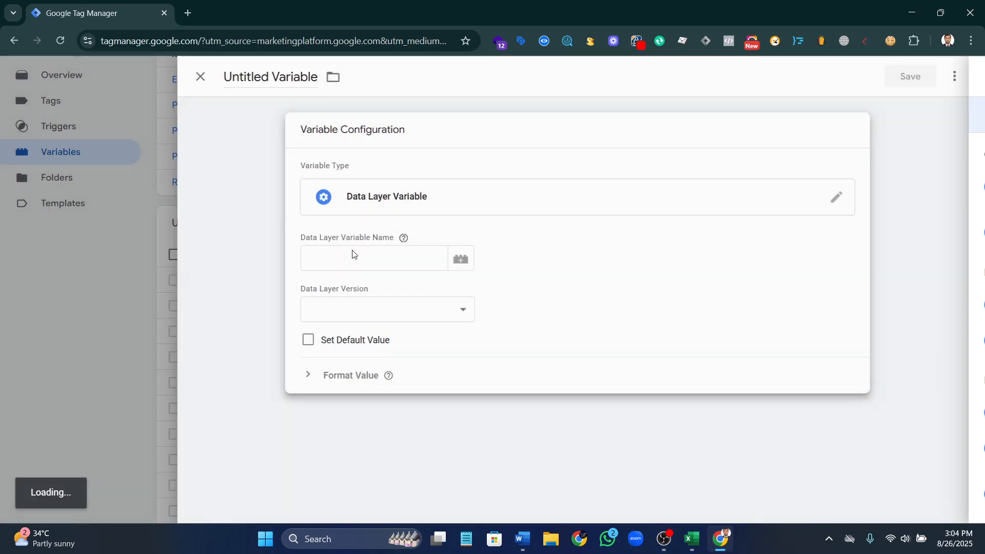
click(352, 262)
key(ctrl+v)
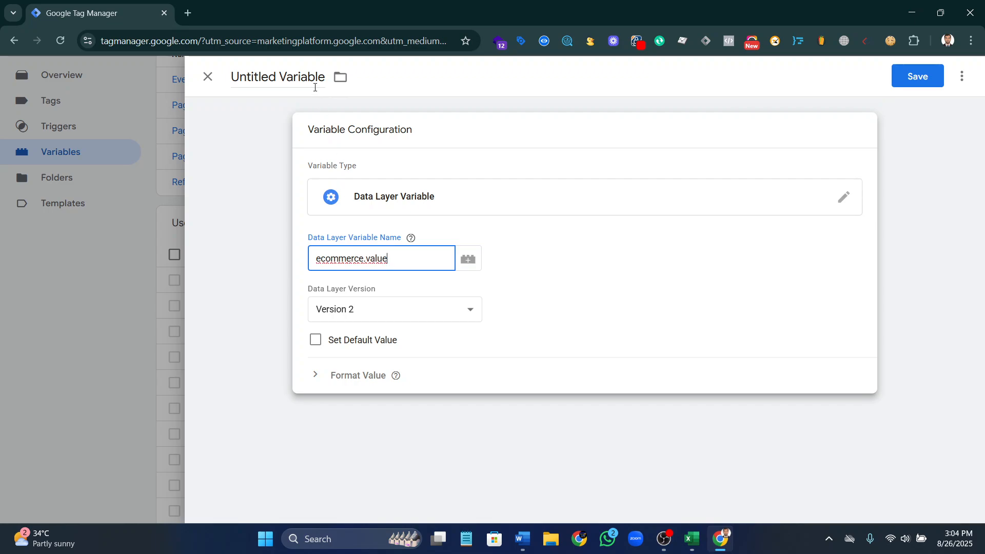
- Title the variable "dlv-Value" and save it
click(244, 72)
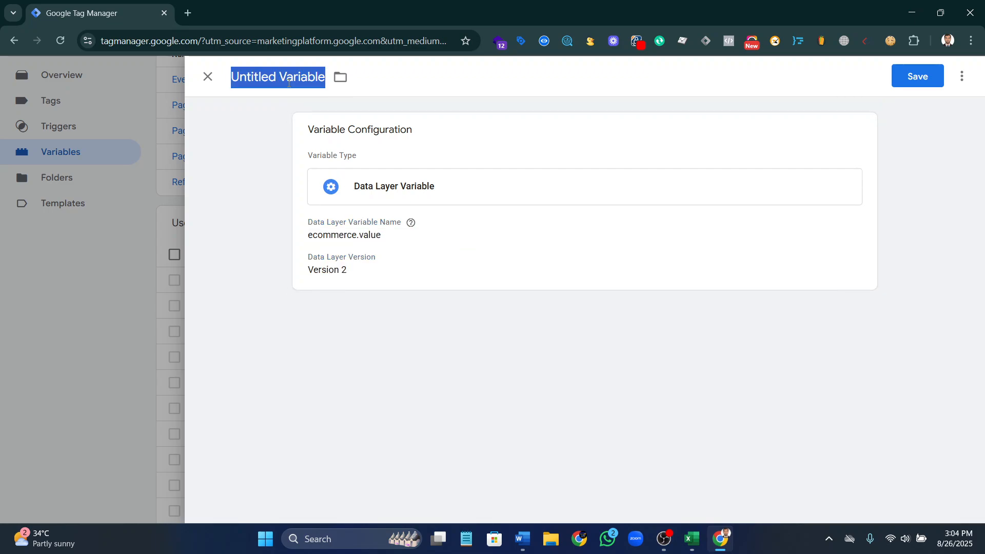
text(dlv-Value)
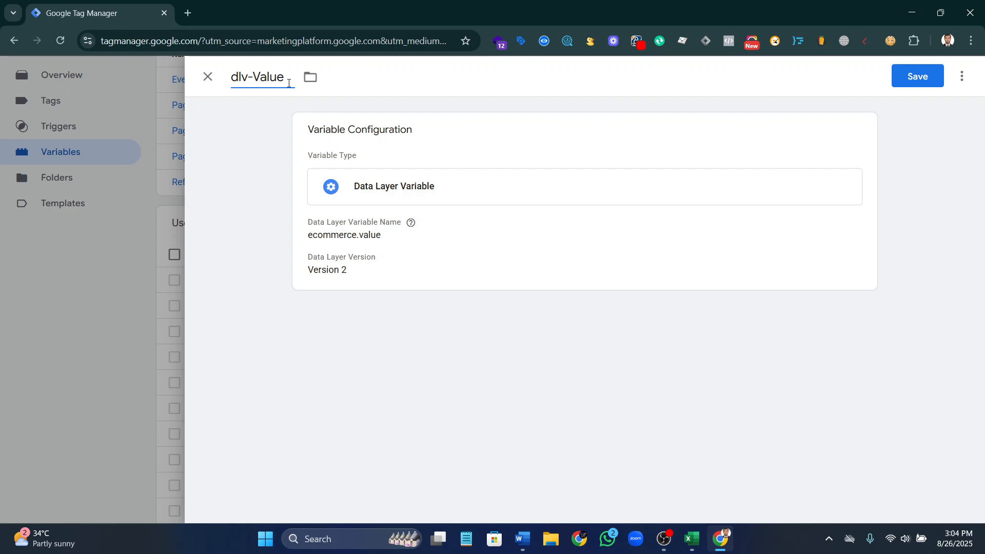
click(933, 77)
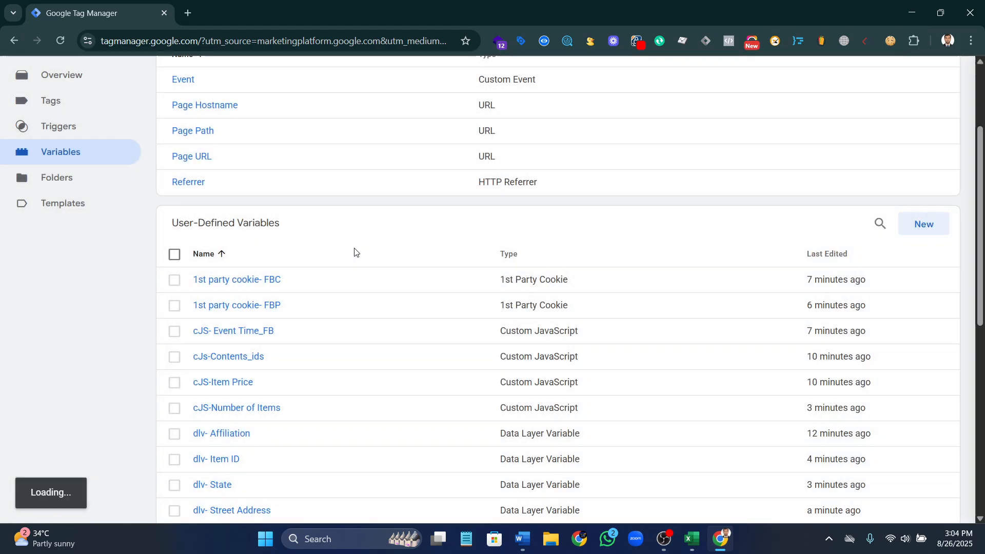
scroll(547, 441, down, 5)
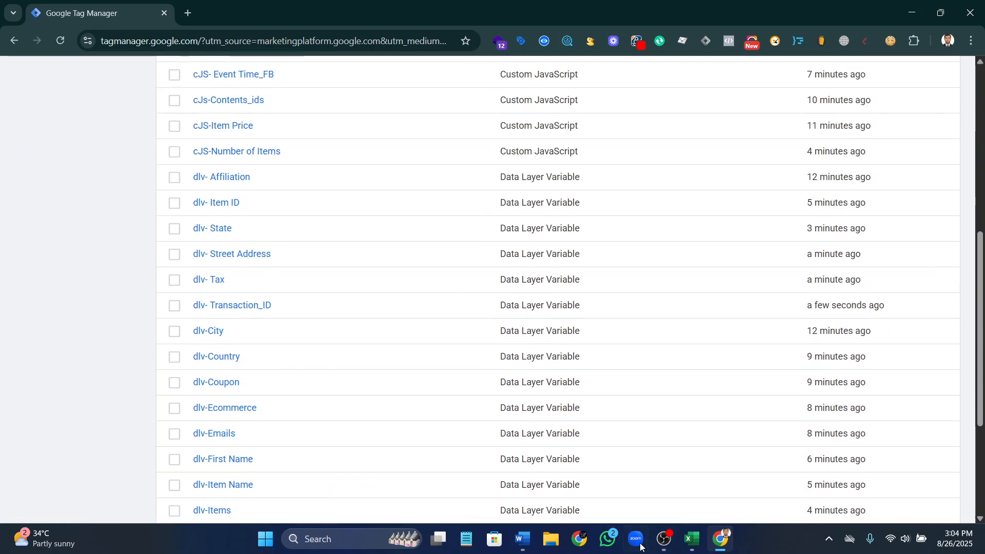
- Copy orderData.customer.billing.postcode from entry 27, dlv-Zip Code, in the Word document and return to the variables list in Tag Manager
click(520, 543)
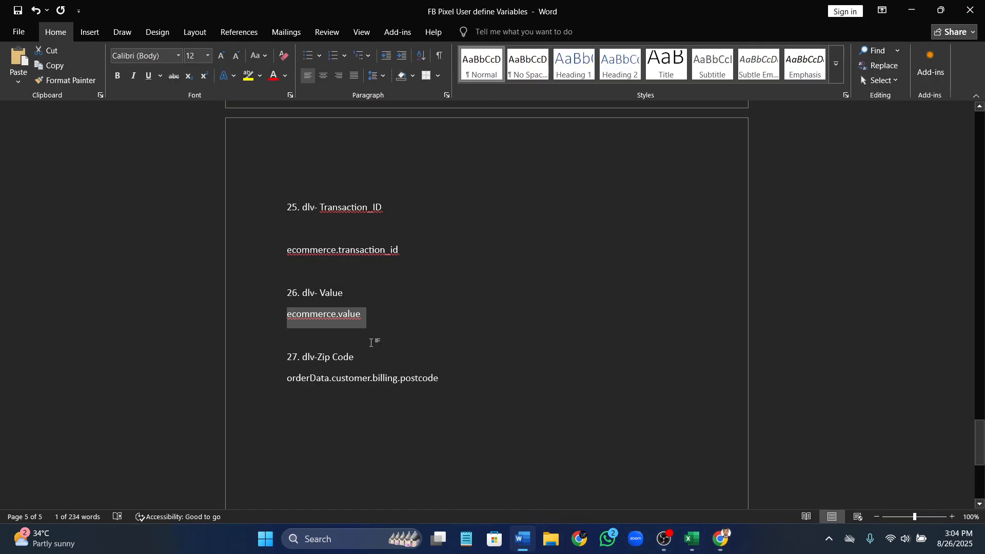
scroll(373, 341, down, 1)
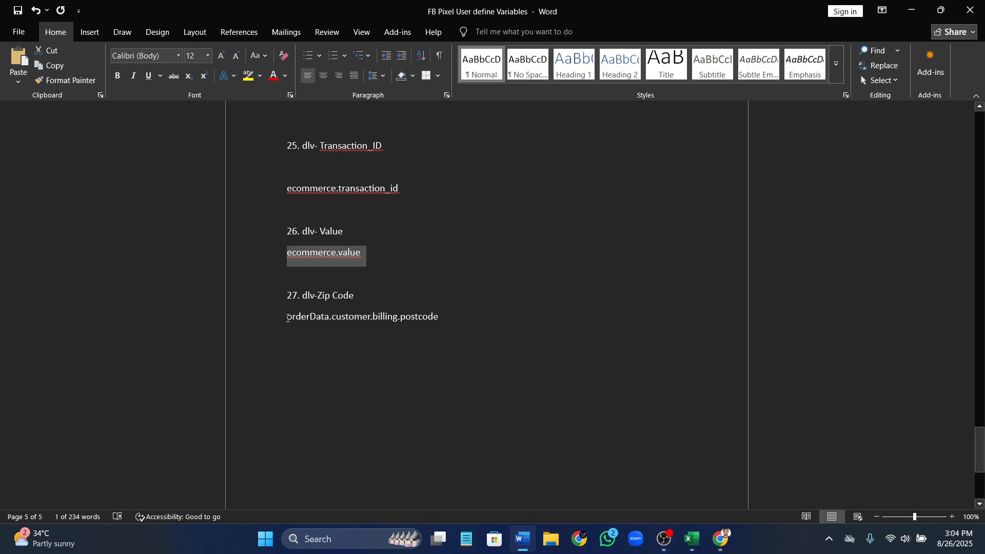
drag(288, 319, 437, 322)
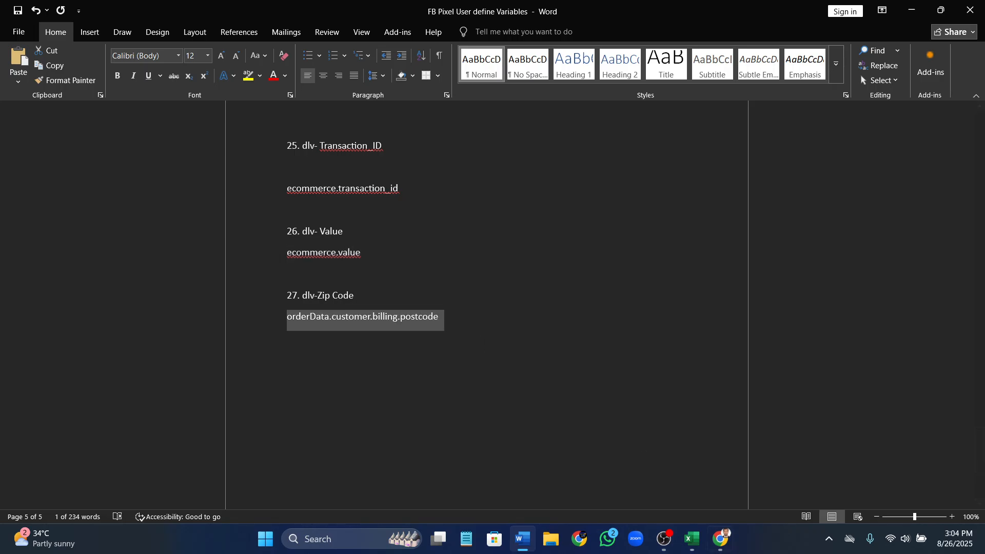
click(721, 539)
scroll(882, 270, up, 5)
scroll(883, 271, up, 3)
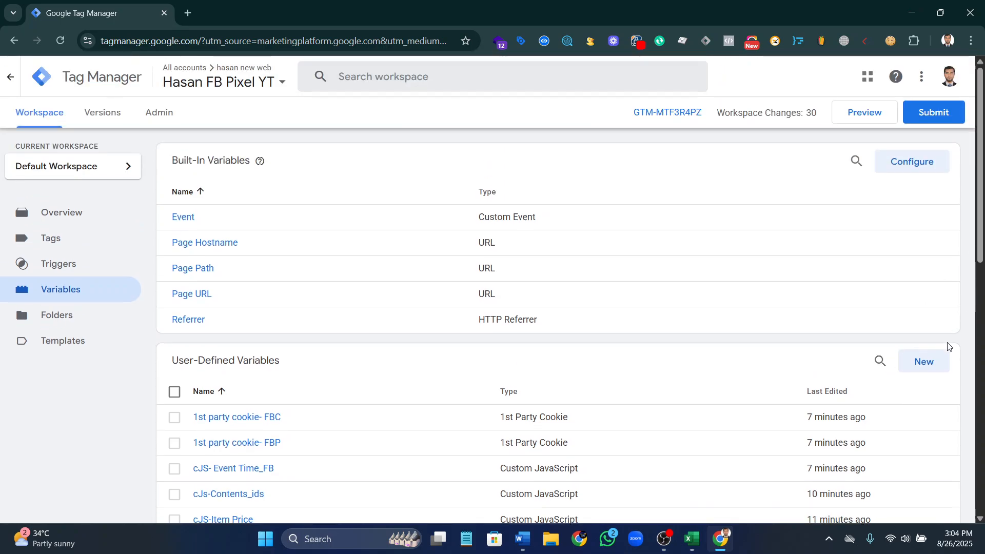
- Create a new user-defined Data Layer Variable and paste orderData.customer.billing.postcode as its data layer variable name
click(923, 361)
click(596, 176)
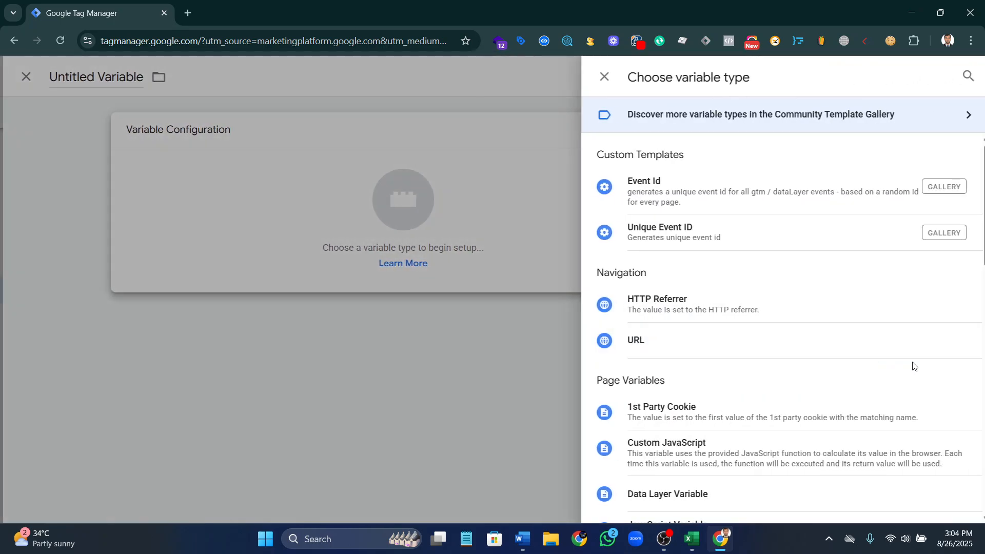
scroll(667, 435, down, 2)
click(675, 367)
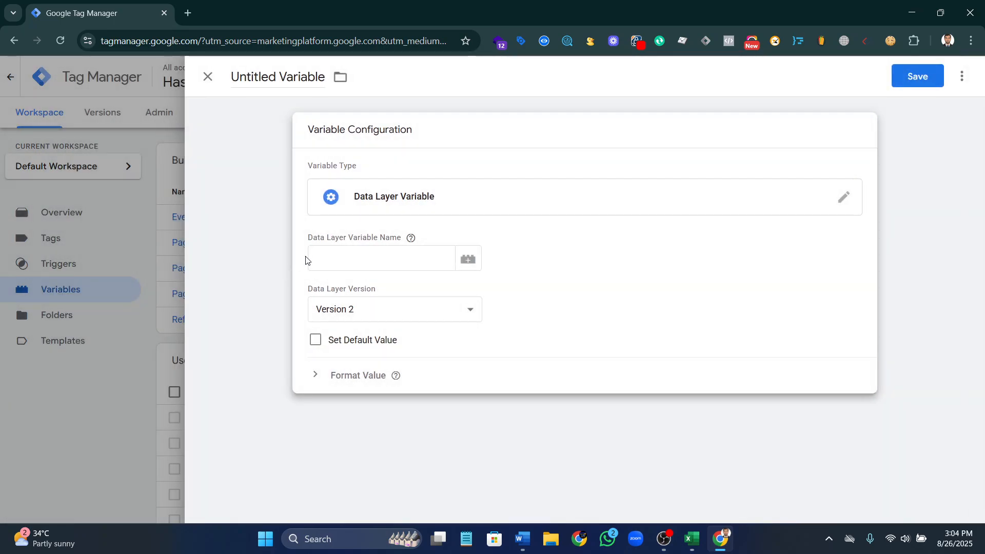
click(362, 259)
key(ctrl+v)
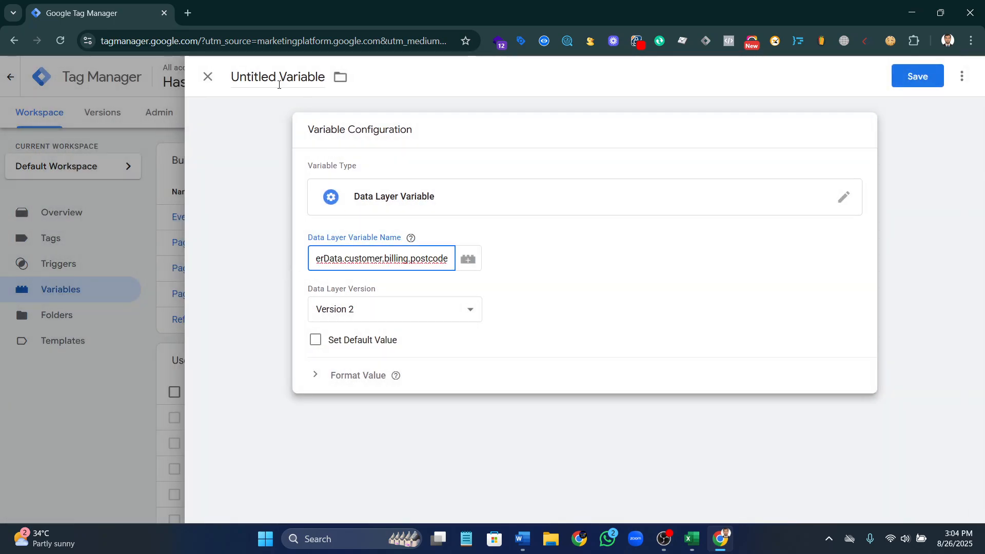
- Title the variable "dlv-Zip Code", copying the name from entry 27 in the Word document, and save it
click(279, 84)
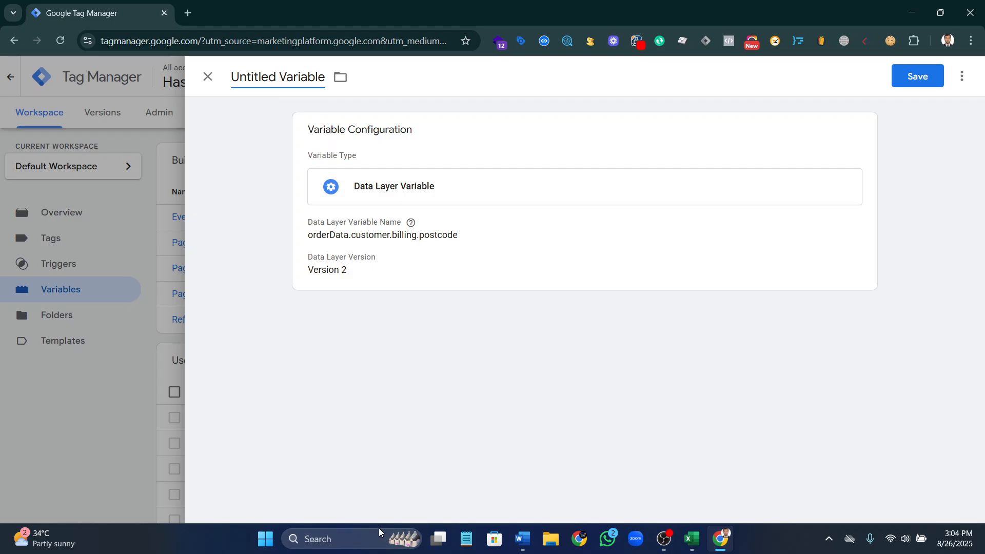
key(ctrl+a)
click(523, 539)
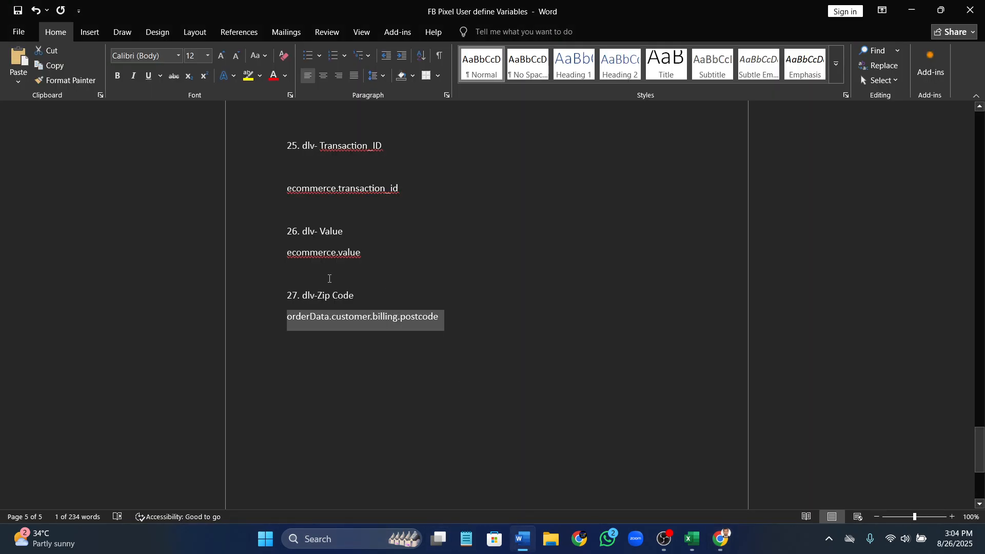
drag(357, 301, 307, 296)
key(ctrl+c)
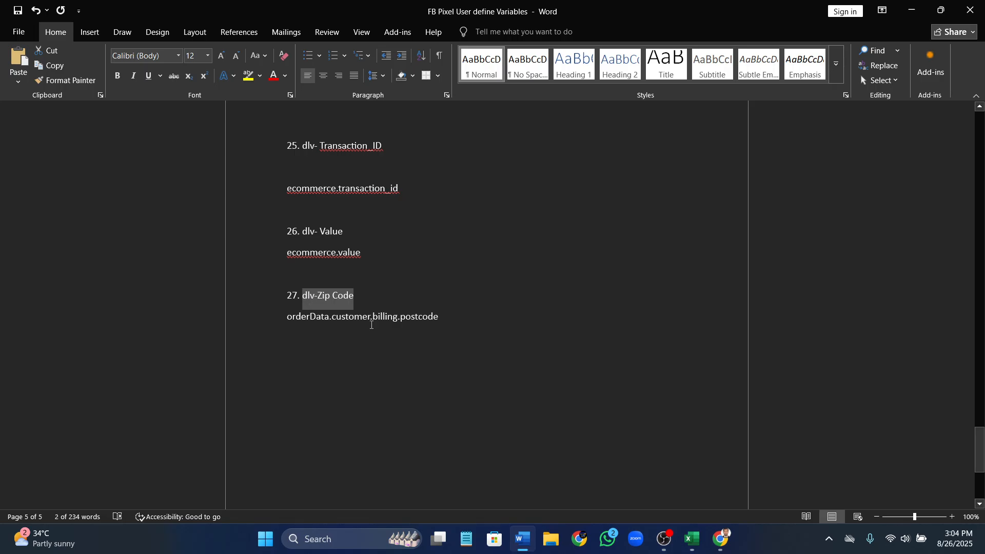
click(720, 539)
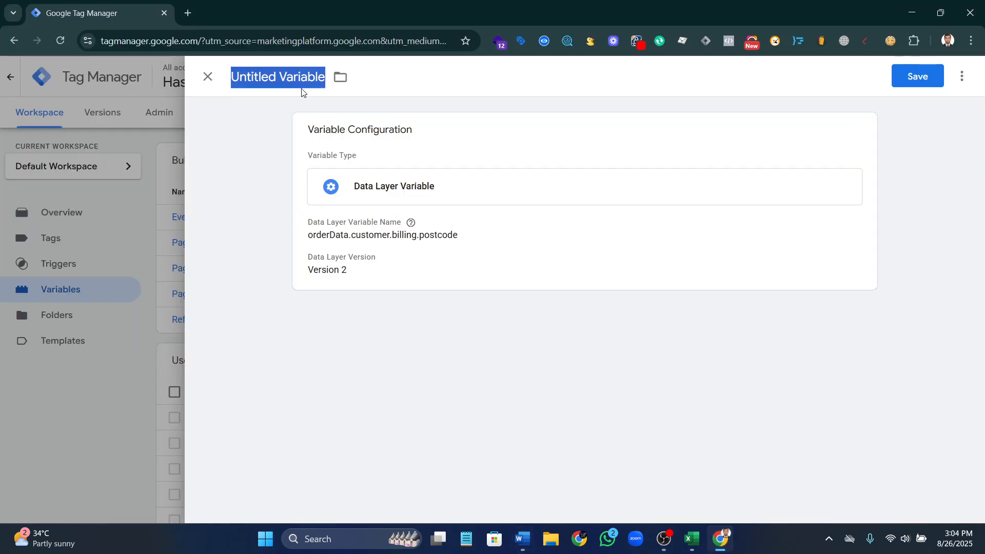
key(ctrl+v)
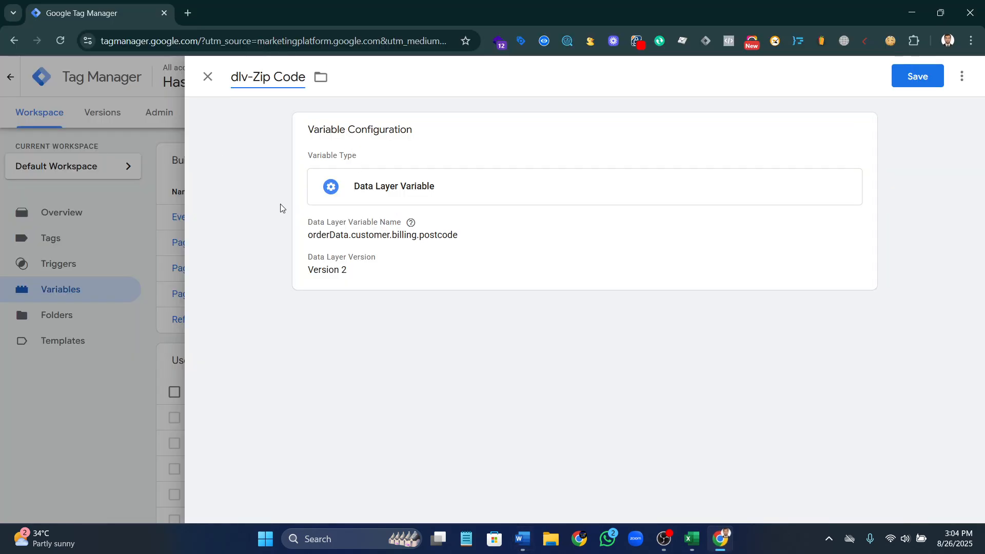
click(919, 76)
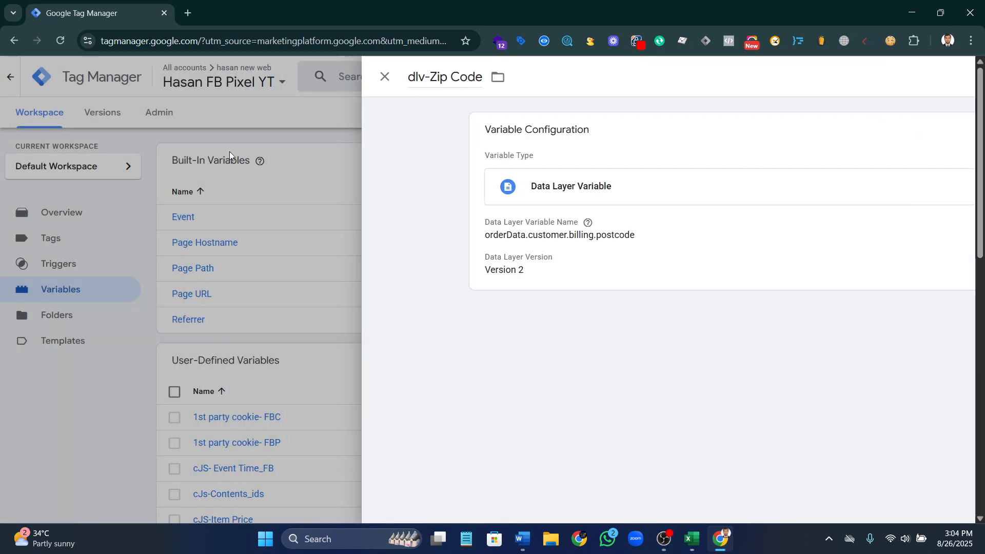
- Review the full list of user-defined variables in the workspace
scroll(501, 384, down, 1)
scroll(349, 387, down, 10)
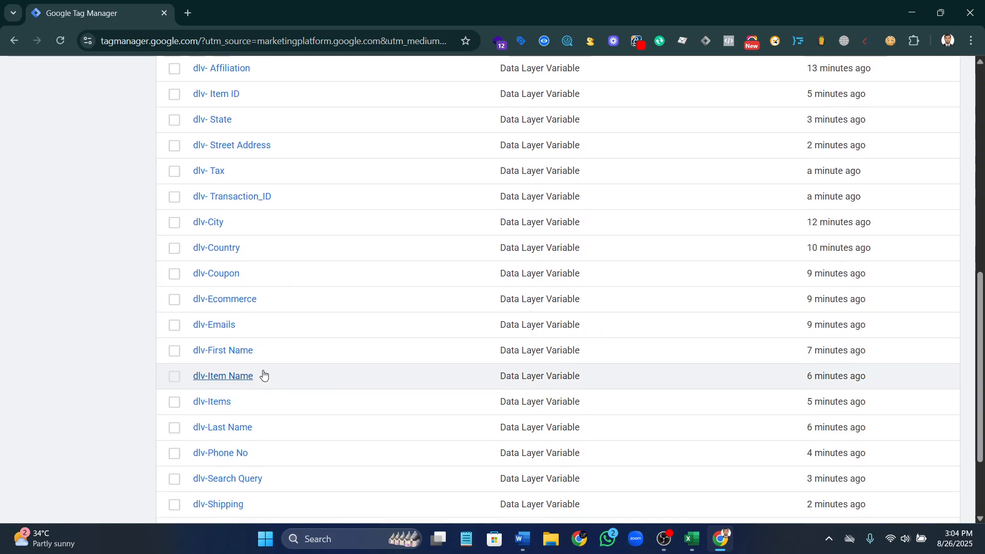
scroll(262, 359, up, 7)
scroll(236, 262, down, 1)
scroll(275, 293, down, 7)
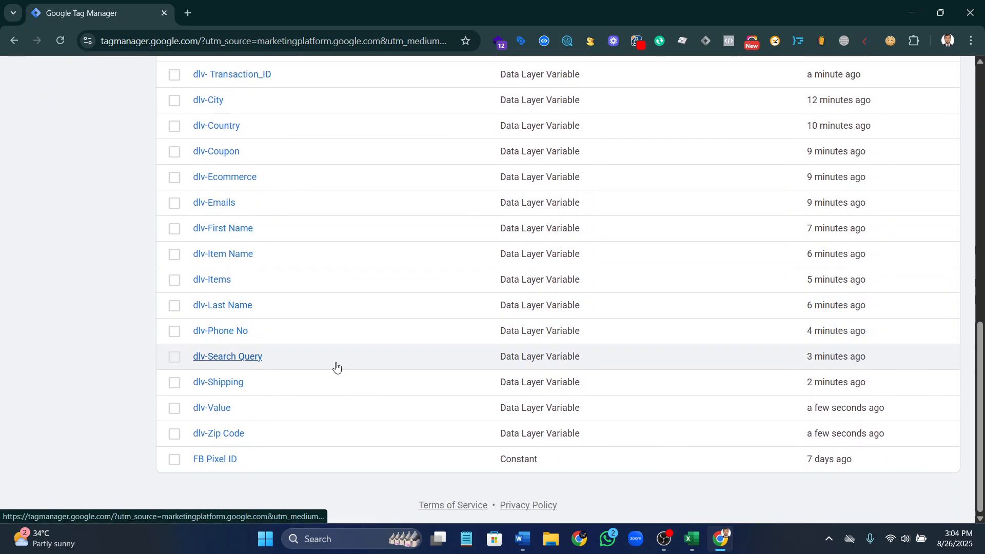
scroll(337, 367, up, 12)
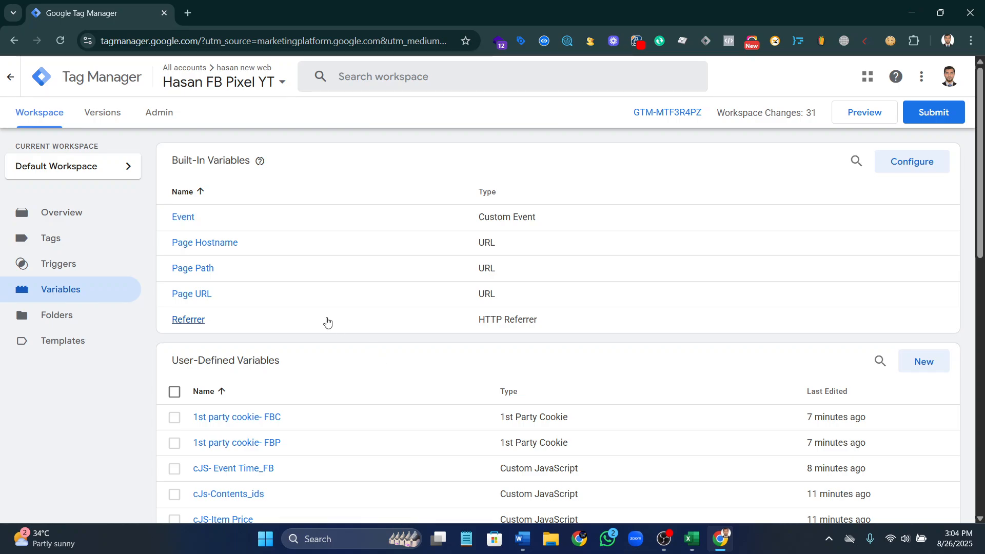
- Open the FB Pixel Base Tag from the workspace's tags and bring up its tag configuration for editing
click(129, 247)
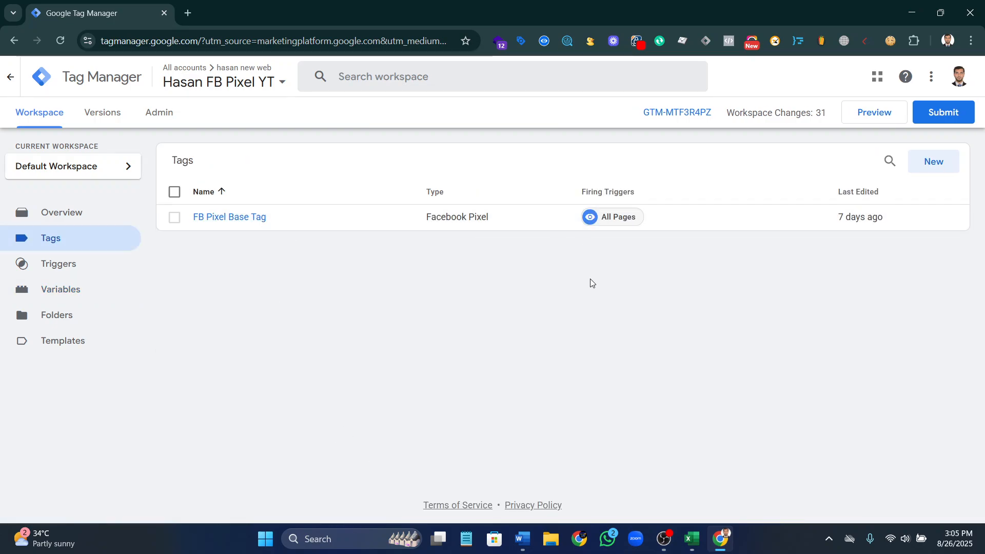
click(235, 220)
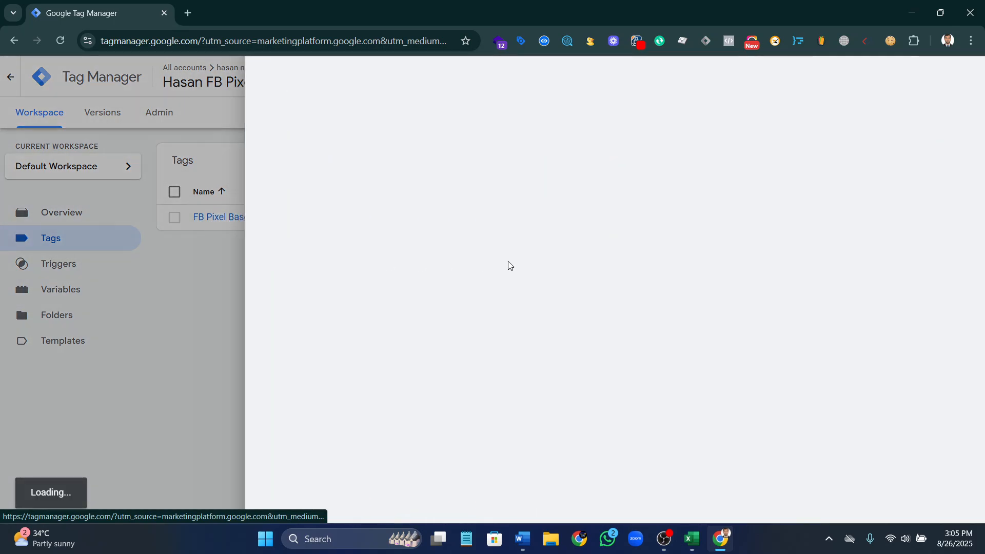
scroll(536, 273, down, 3)
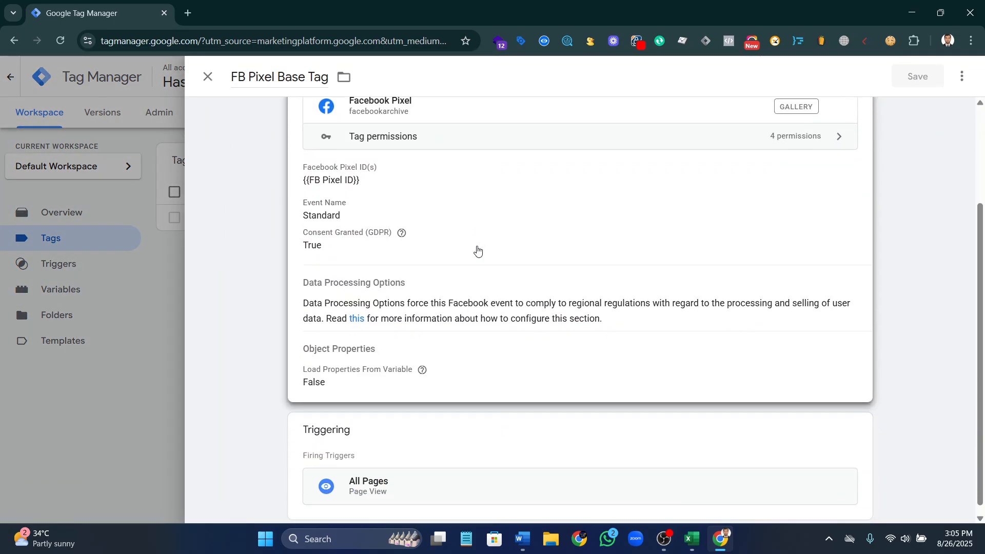
click(453, 252)
scroll(451, 287, down, 4)
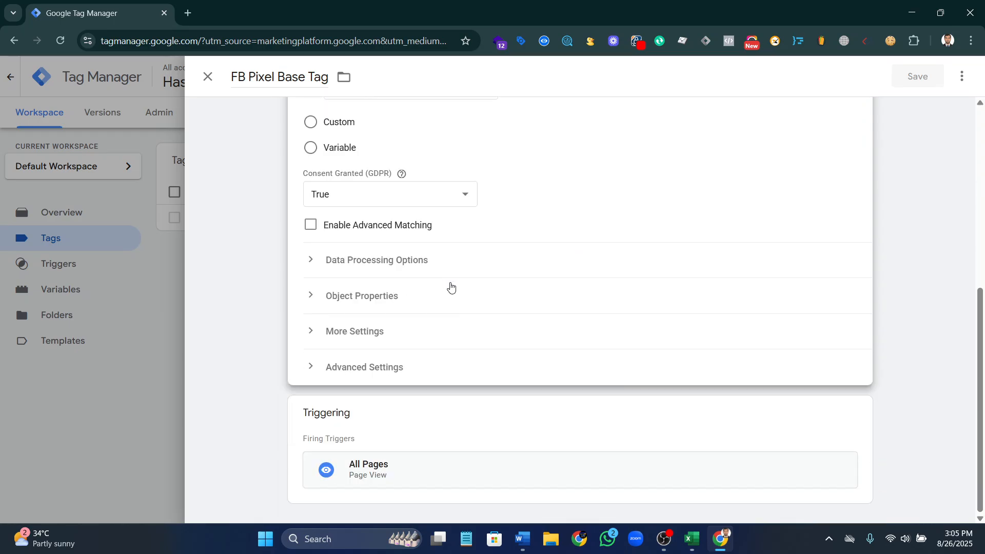
- Expand the base tag's Advanced Settings and examine its firing, event name, consent and advanced matching options
click(431, 361)
scroll(539, 347, down, 5)
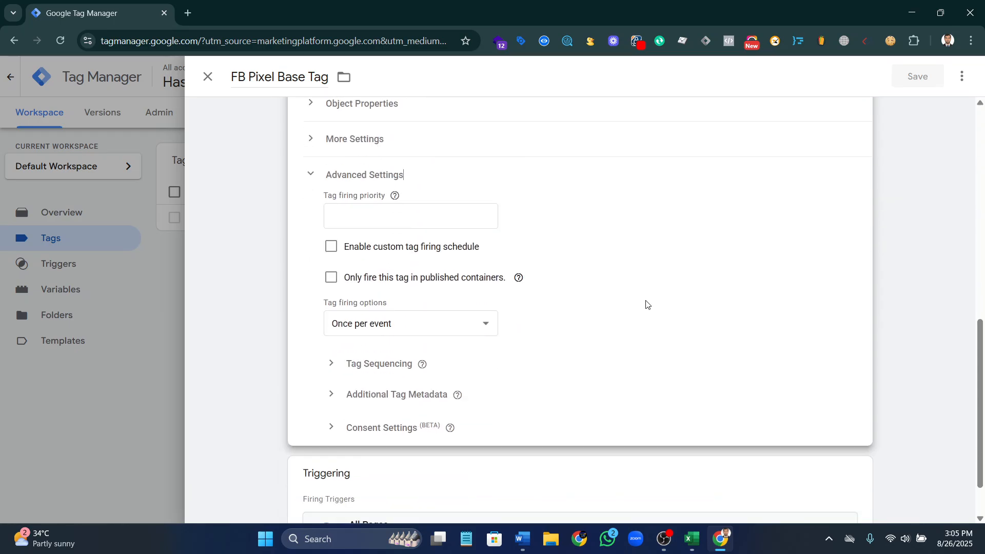
scroll(370, 294, up, 10)
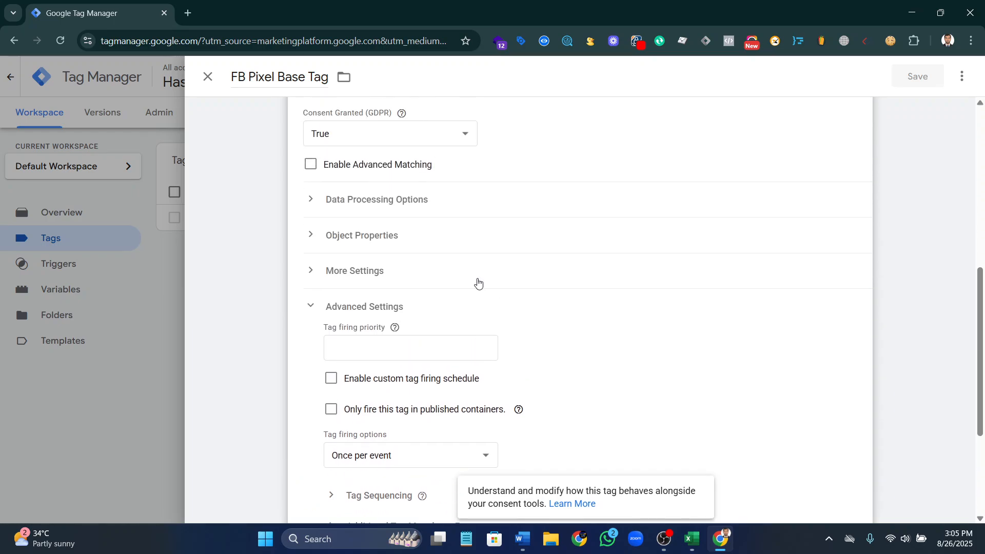
scroll(452, 265, up, 2)
scroll(434, 252, down, 6)
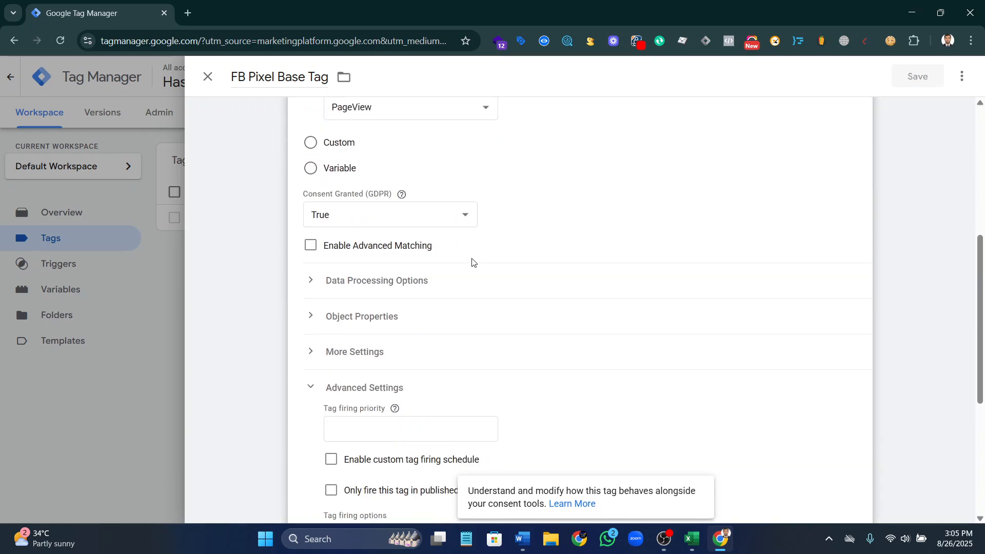
scroll(472, 263, down, 5)
scroll(499, 276, up, 11)
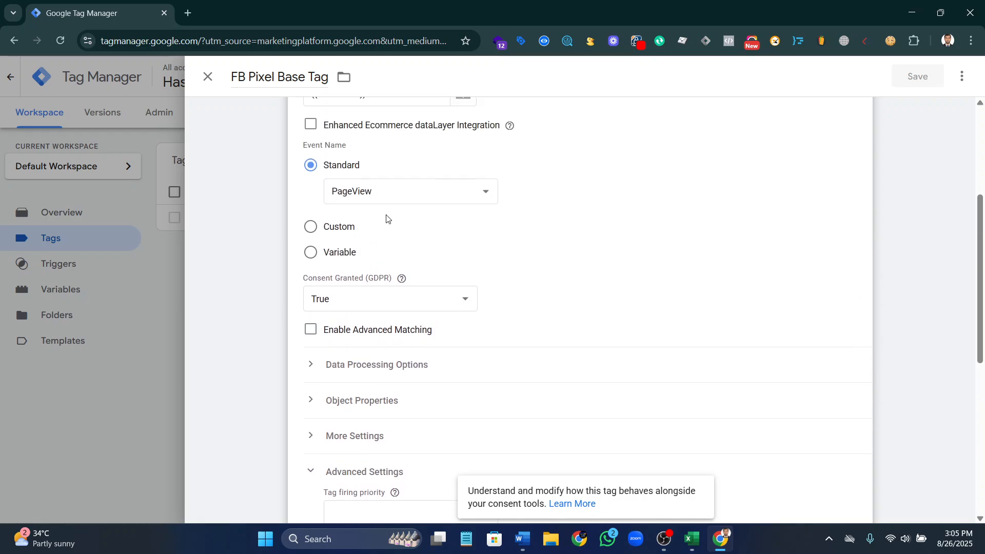